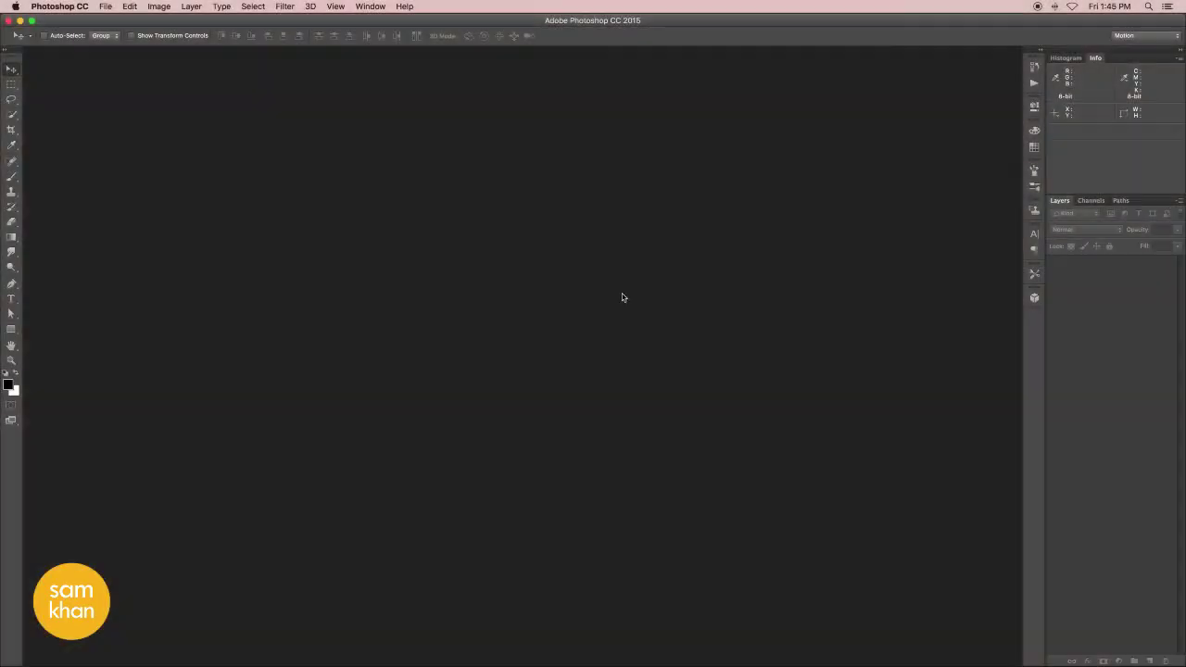
- Create a new white document, 1920 × 1080 pixels at 150 ppi
click(106, 8)
click(164, 20)
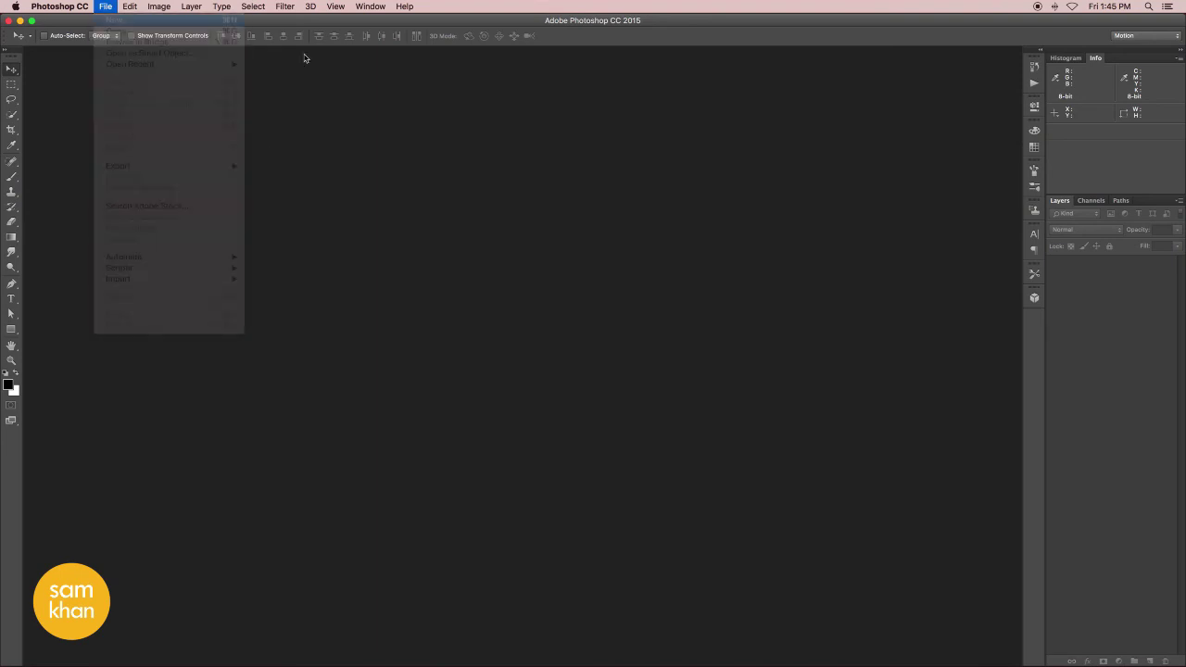
double_click(457, 235)
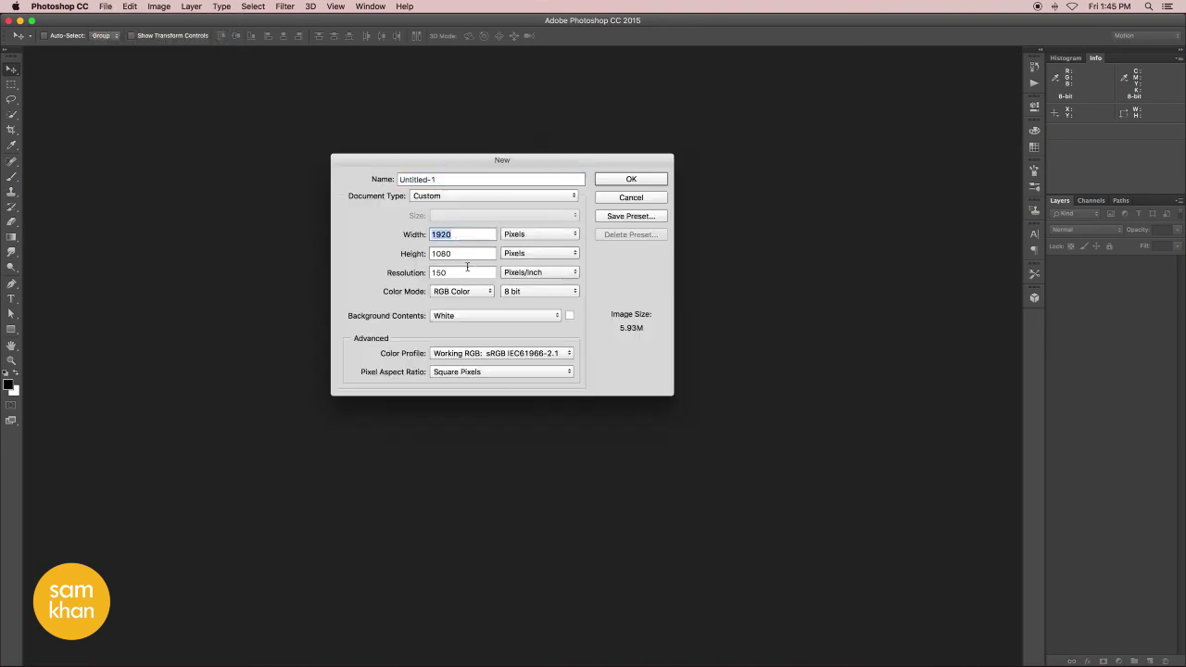
double_click(471, 256)
double_click(467, 274)
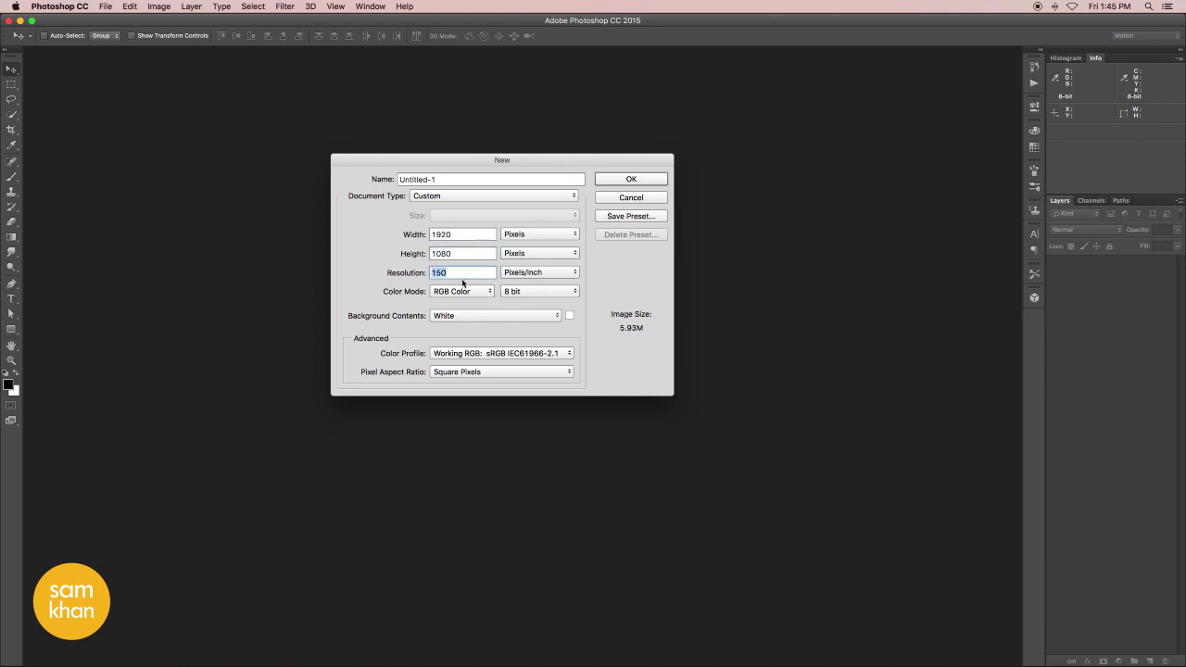
click(648, 182)
click(106, 7)
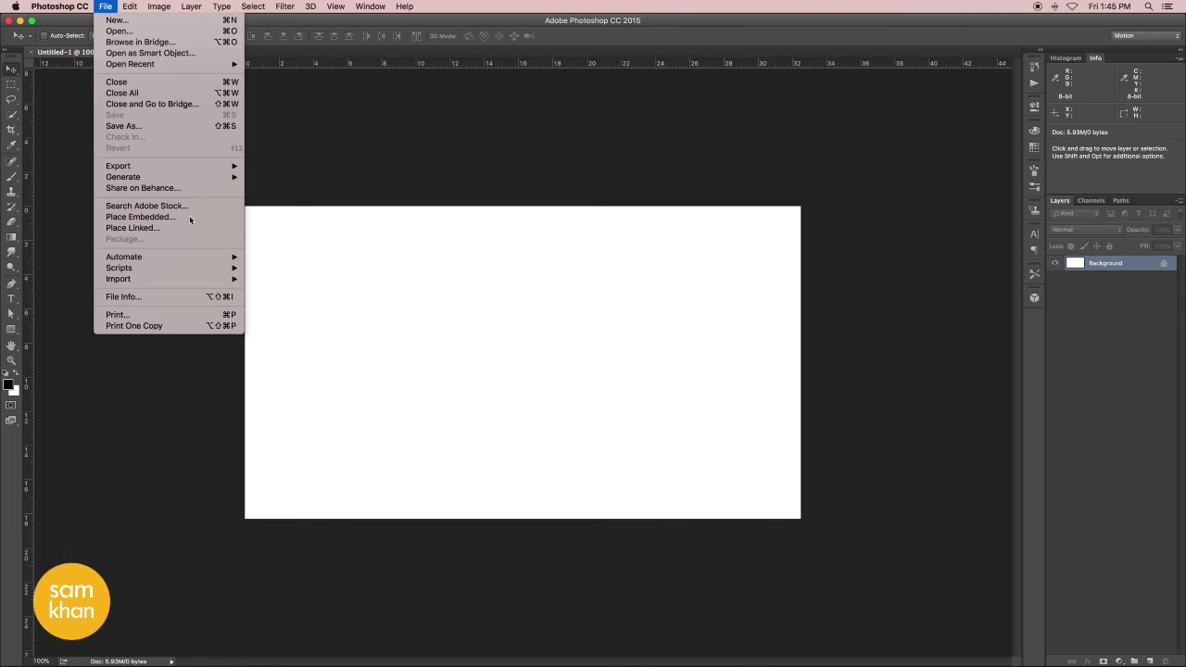
- Open DSC_0082.JPG from the input folder as a second document
key(Right)
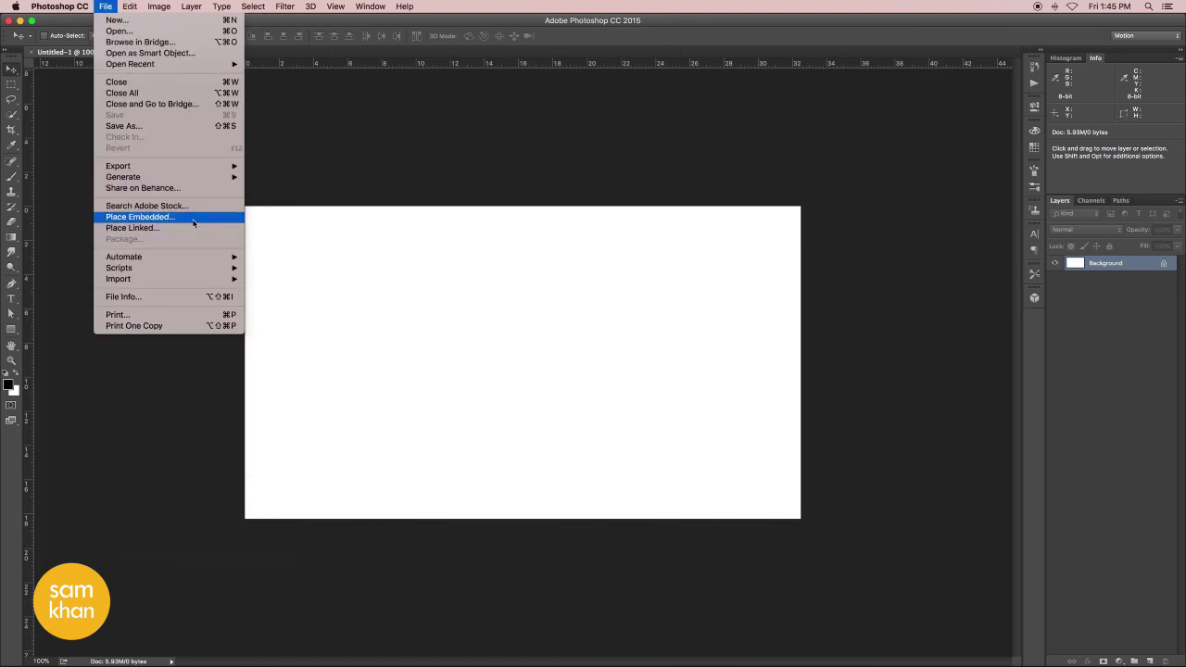
click(540, 158)
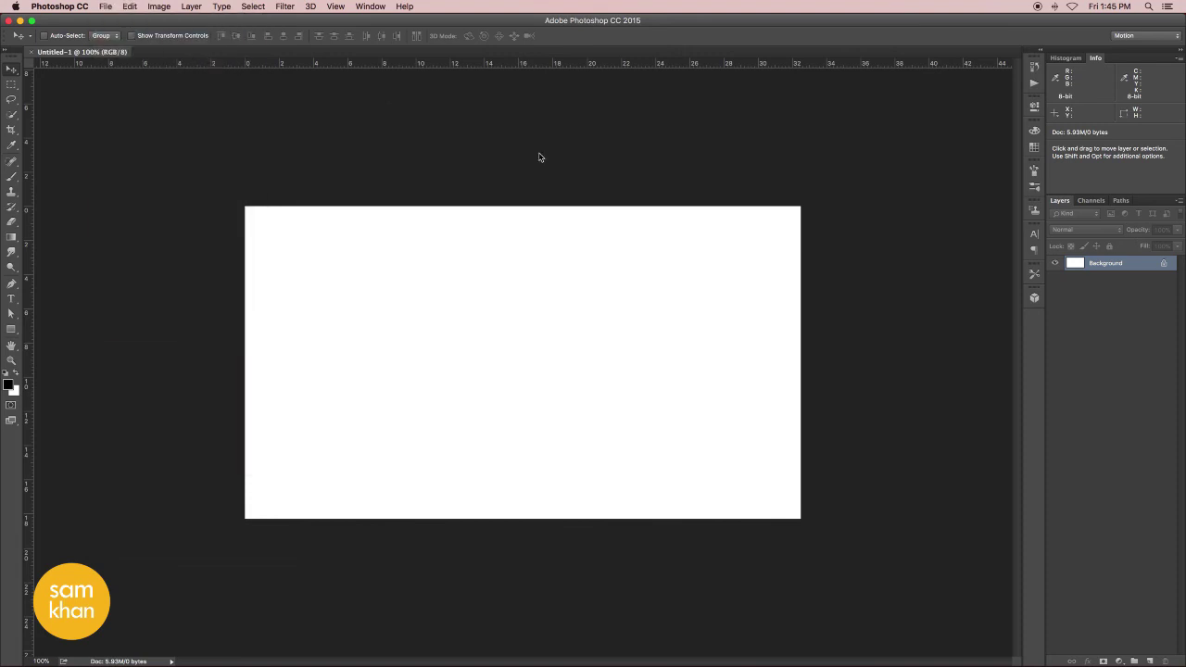
double_click(540, 157)
click(476, 131)
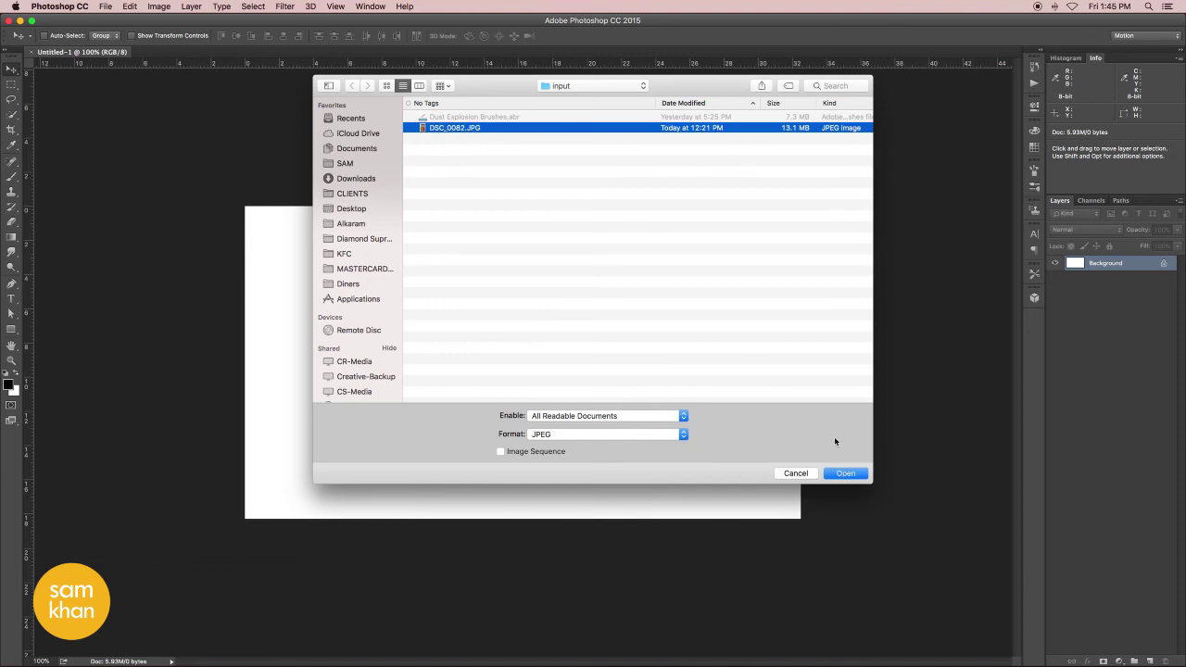
click(863, 476)
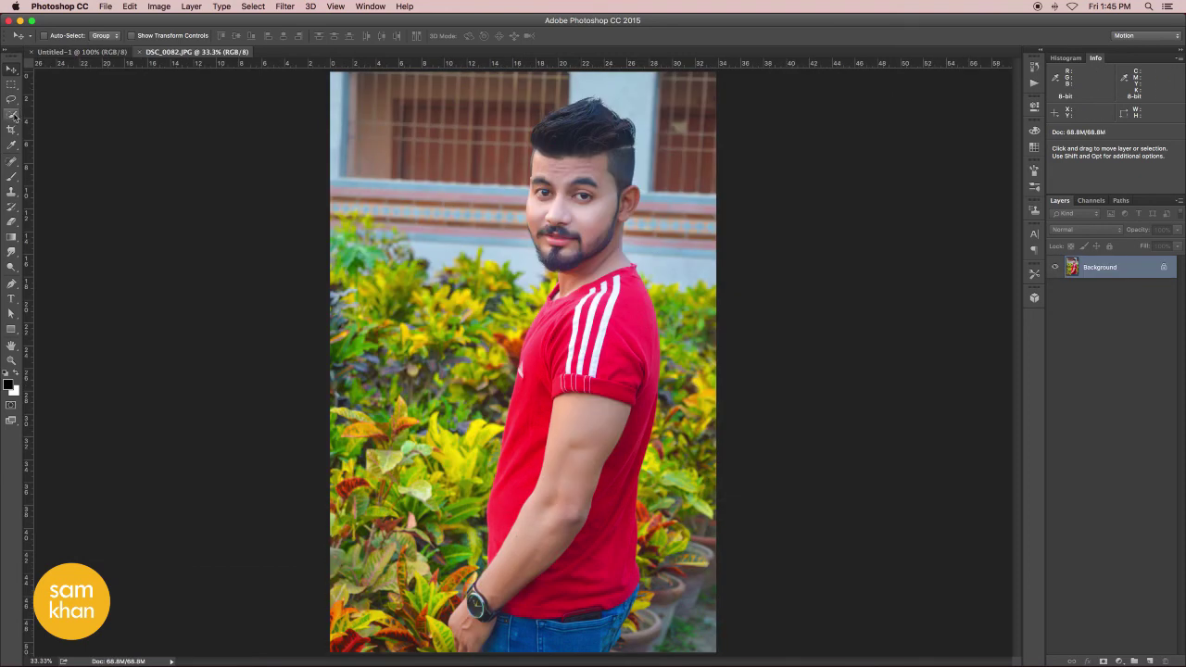
- Quick-select the man from hair, face and arm through the red shirt to the hand
click(13, 115)
drag(554, 140, 591, 154)
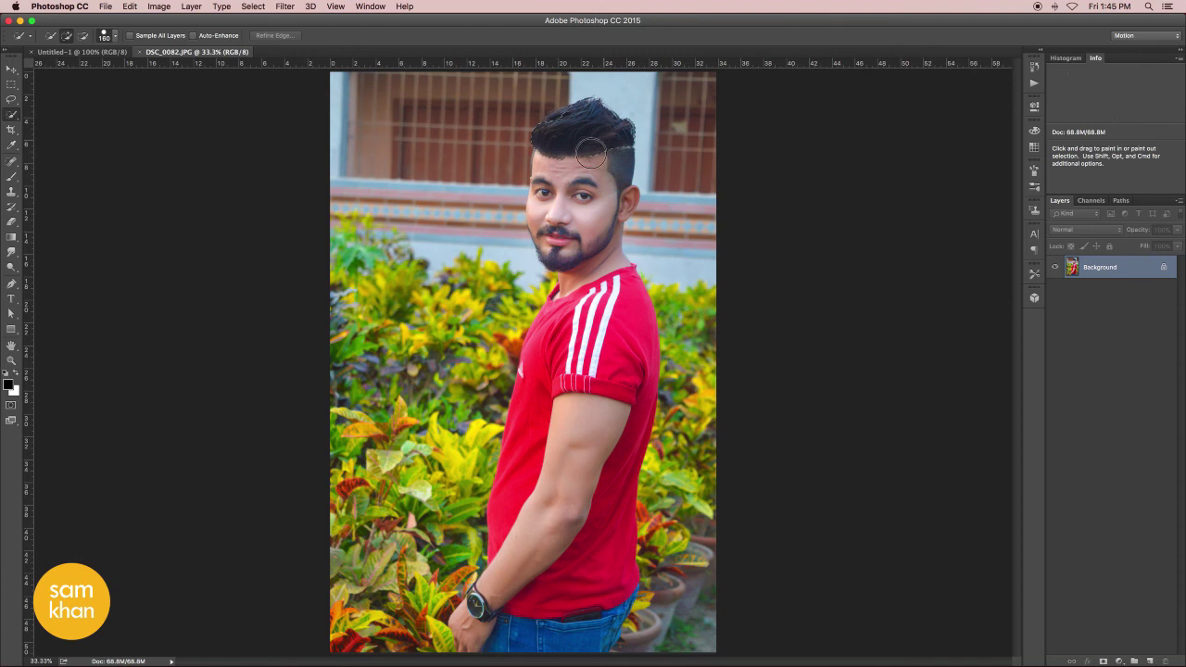
drag(567, 200, 561, 244)
drag(543, 475, 612, 387)
drag(615, 441, 606, 504)
mouse_move(587, 561)
mouse_down()
mouse_move(482, 638)
mouse_move(602, 625)
mouse_up()
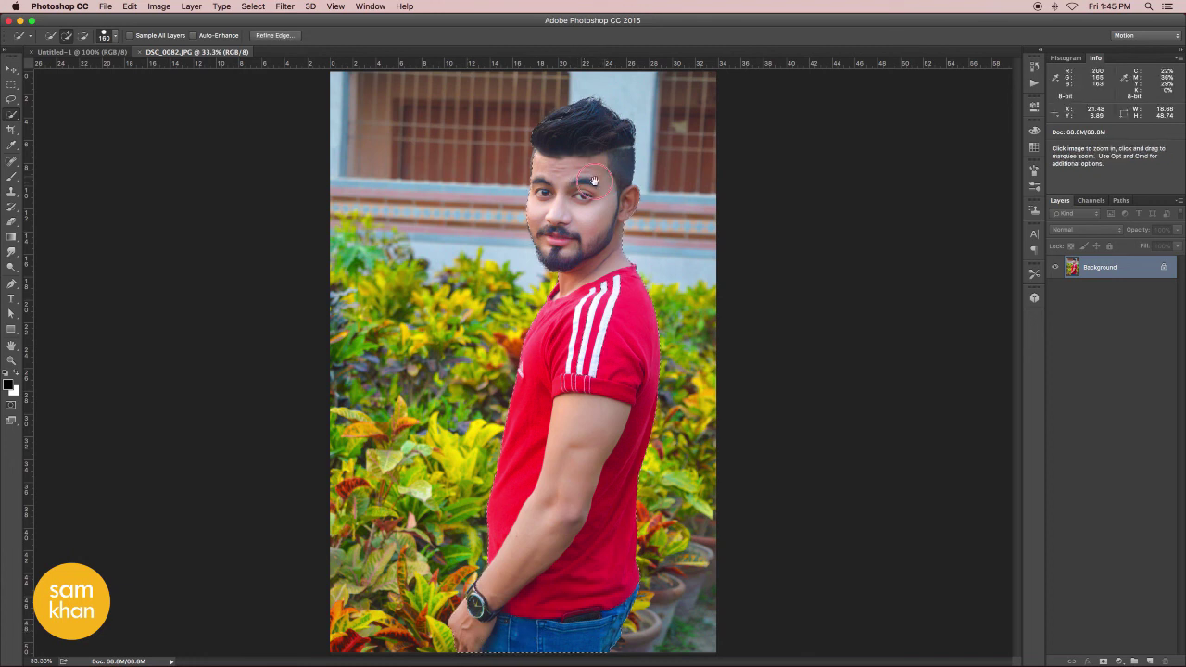
- Zoom and pan around the face, watch and jeans to check the selection edges
scroll(594, 253, up, 5)
drag(597, 272, 575, 370)
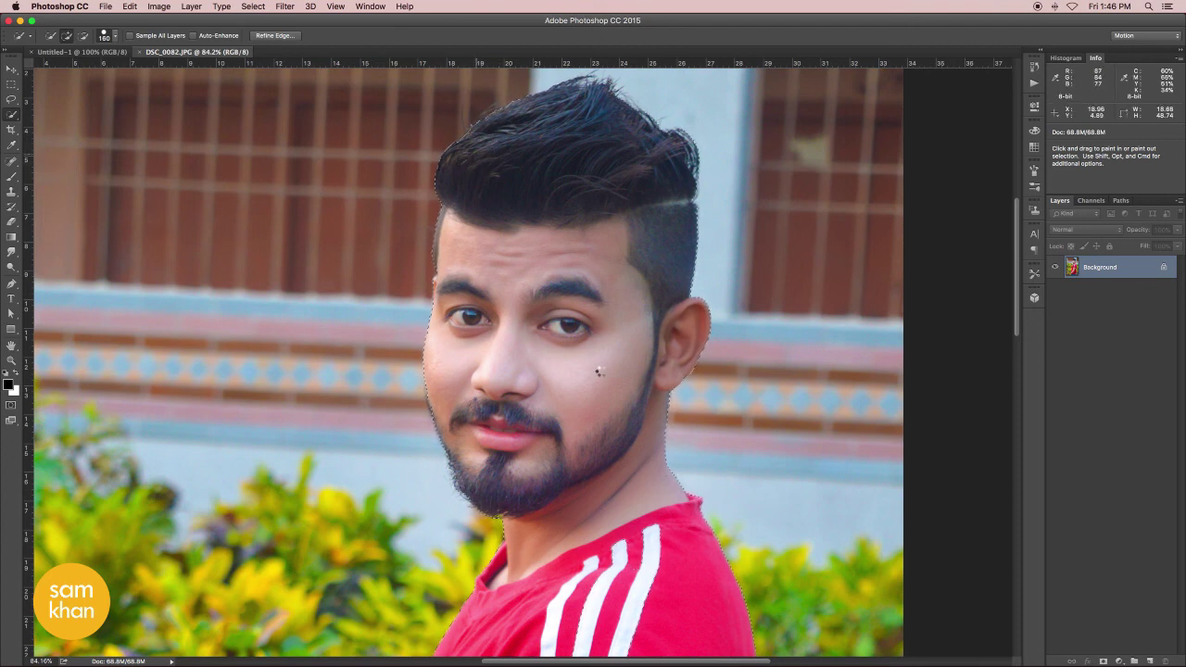
scroll(598, 371, down, 5)
scroll(614, 262, down, 10)
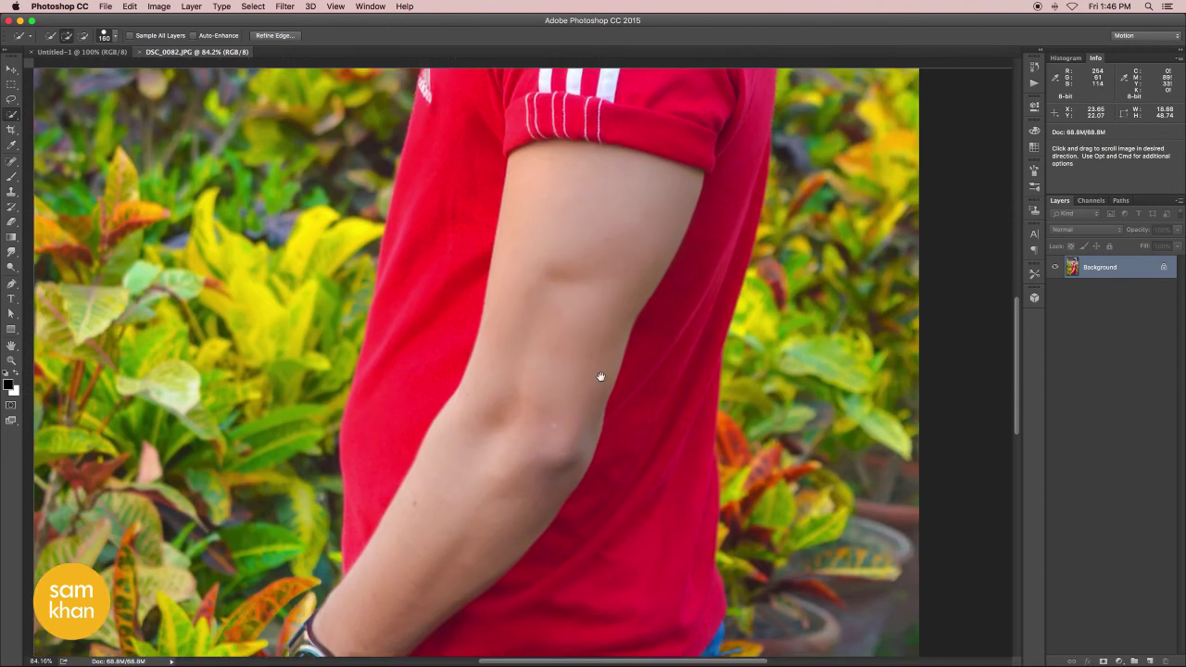
scroll(601, 376, down, 3)
key(super+r)
mouse_move(527, 395)
mouse_down()
mouse_move(566, 262)
mouse_move(600, 349)
mouse_up()
scroll(609, 358, down, 2)
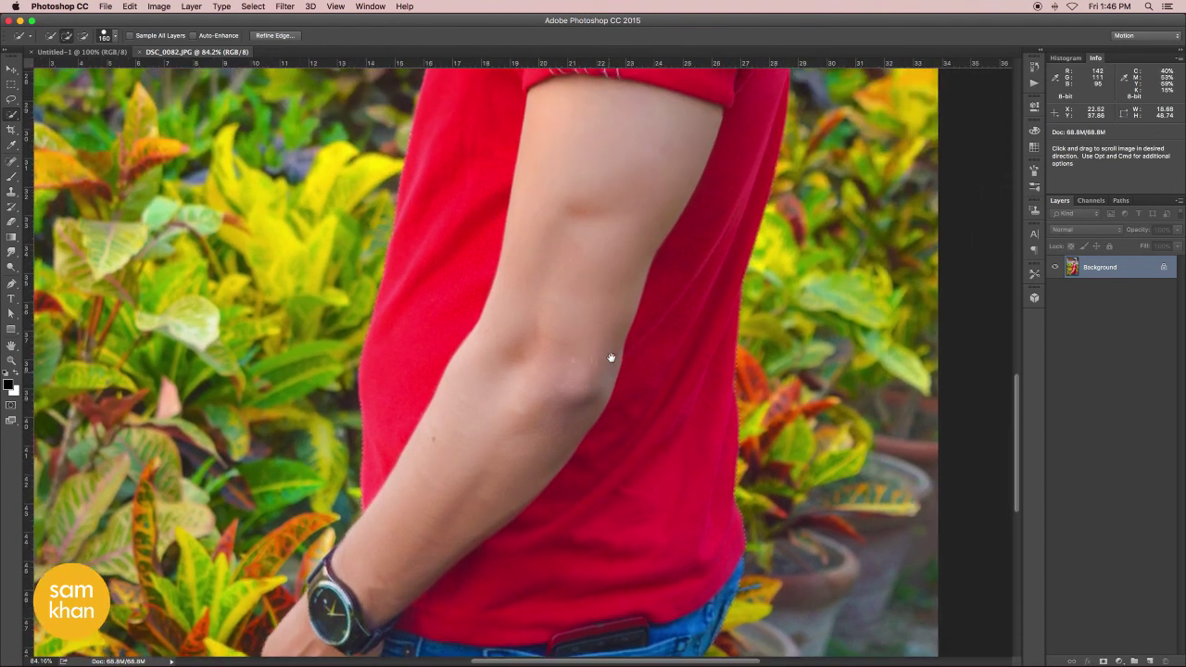
scroll(603, 312, down, 3)
scroll(618, 309, down, 3)
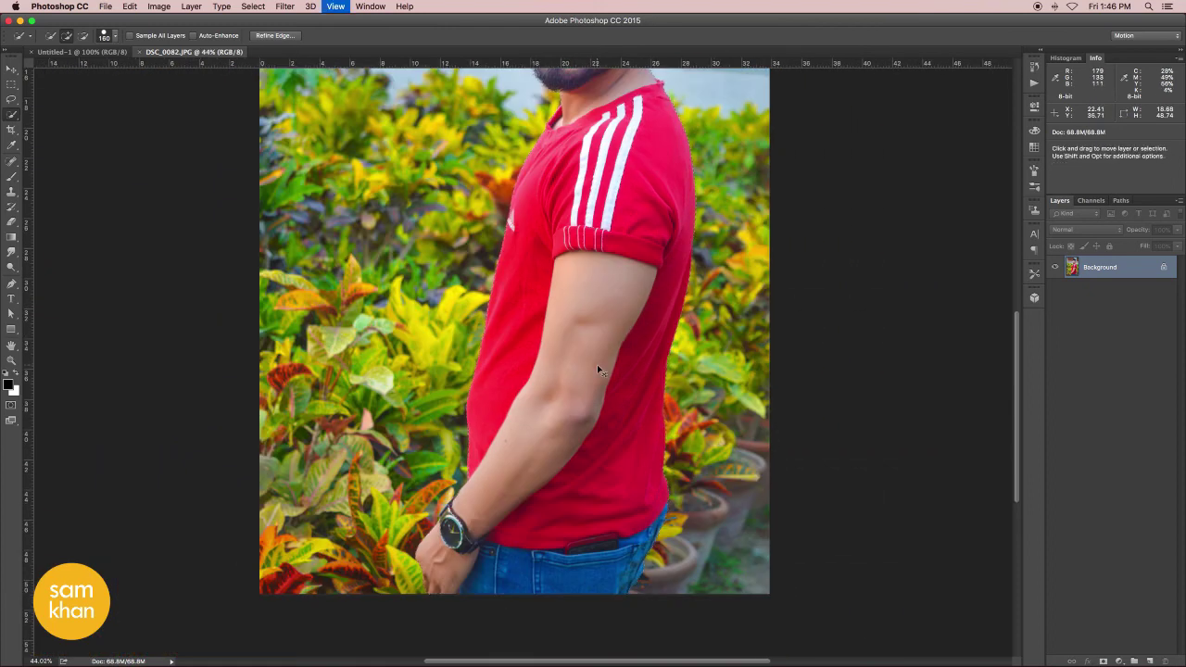
scroll(597, 364, down, 1)
click(12, 69)
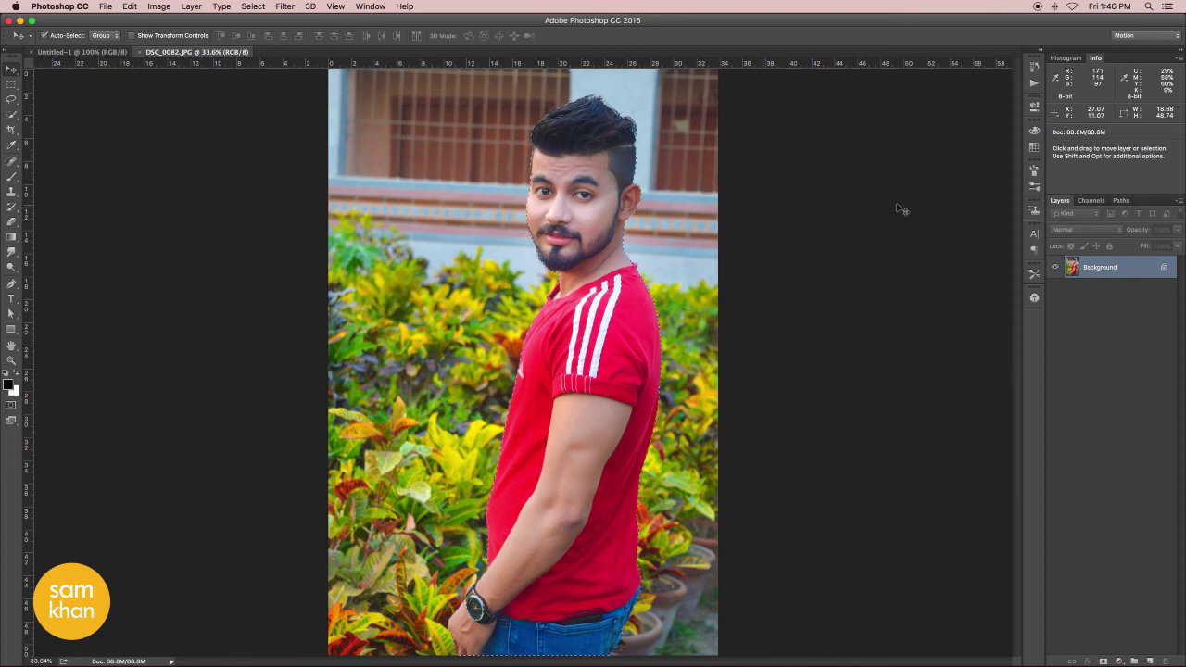
drag(475, 166, 458, 160)
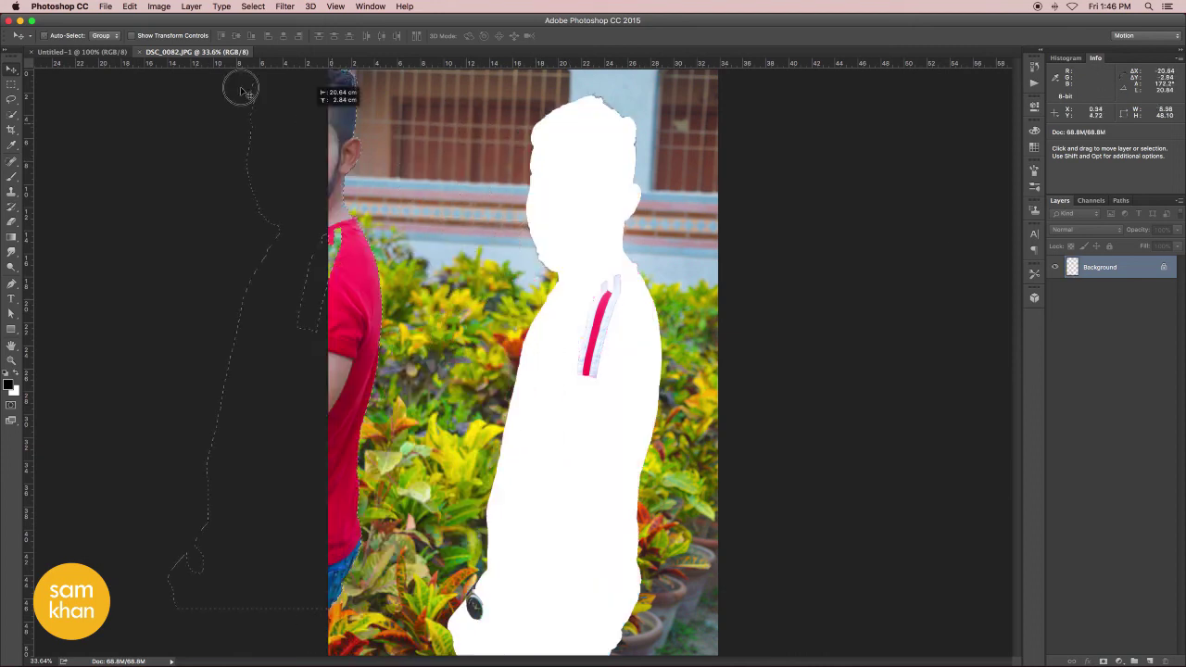
key(ctrl+z)
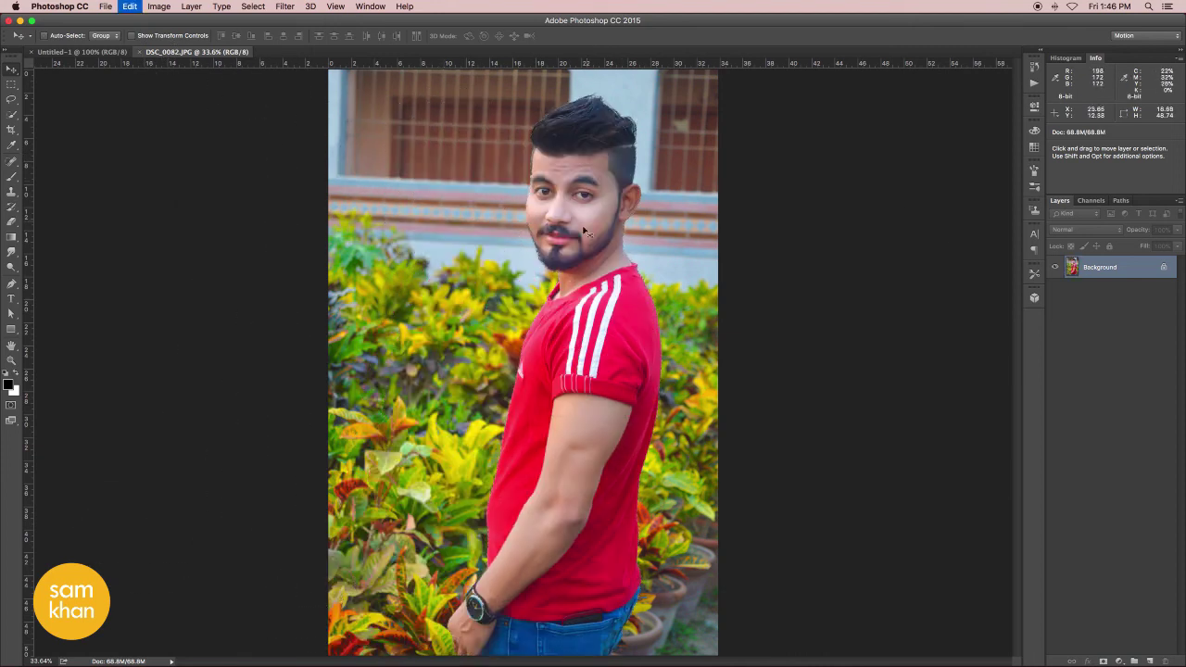
click(12, 114)
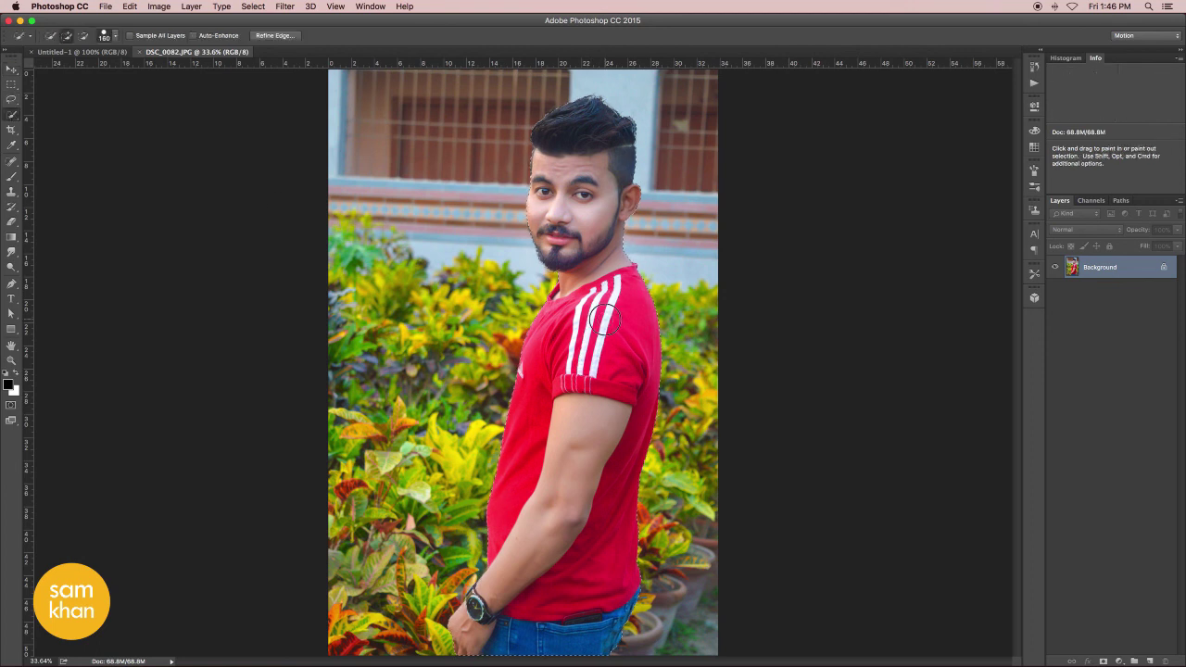
click(12, 70)
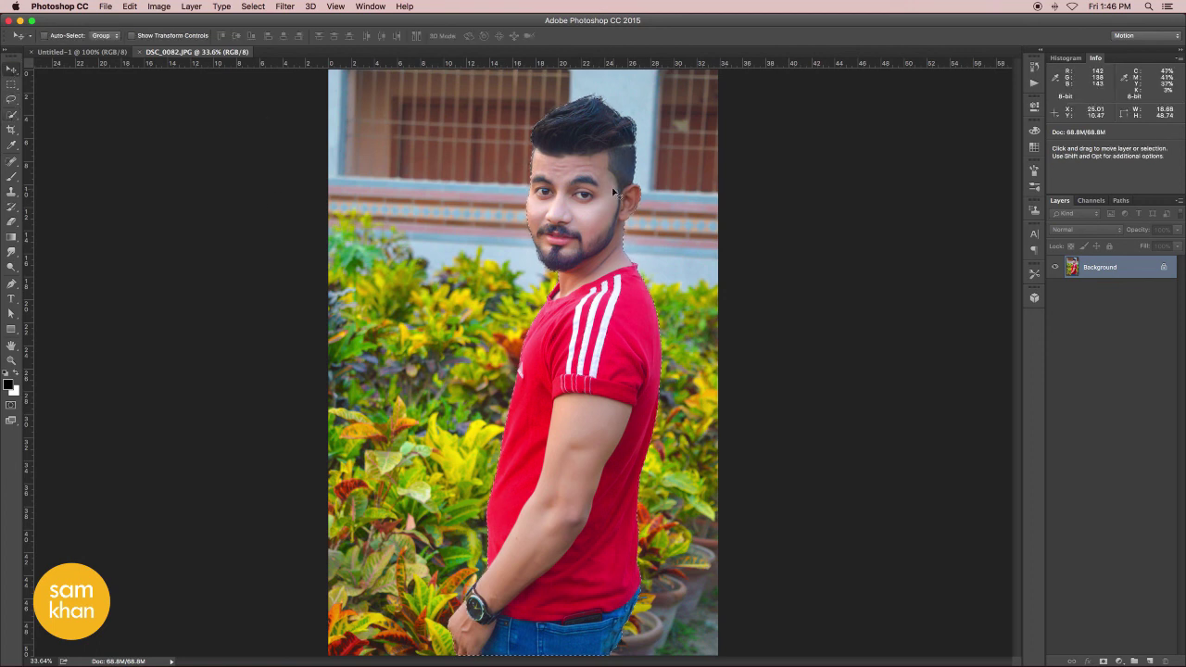
drag(613, 192, 511, 190)
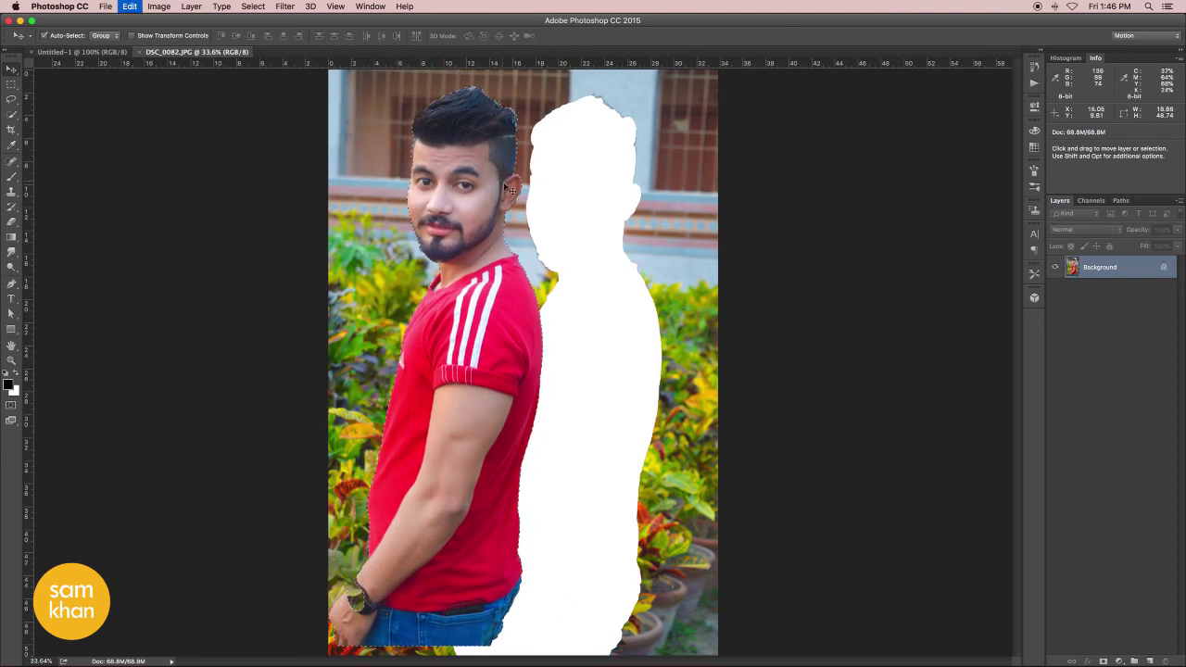
key(ctrl+z)
scroll(547, 601, up, 5)
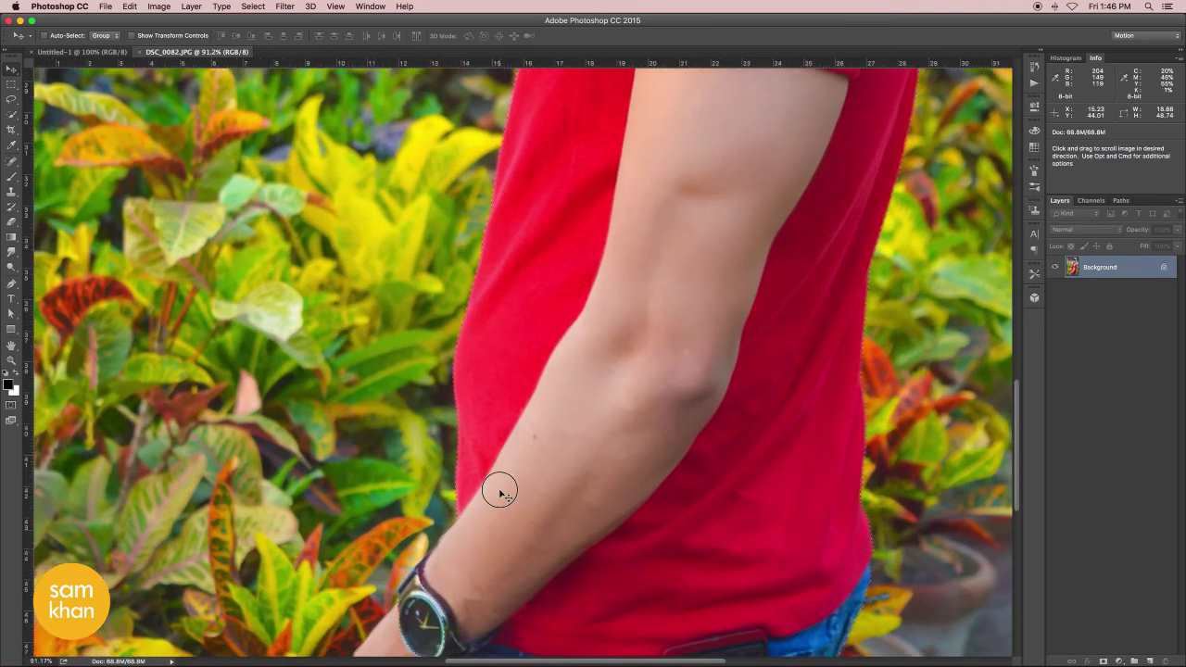
drag(500, 491, 514, 375)
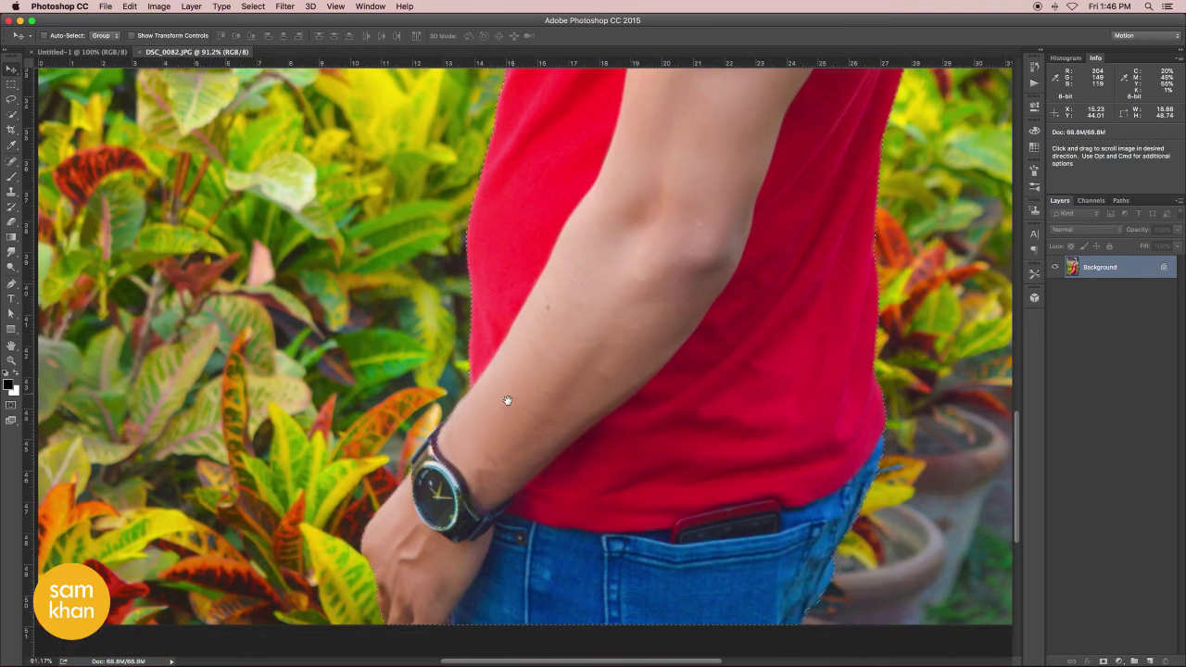
click(11, 114)
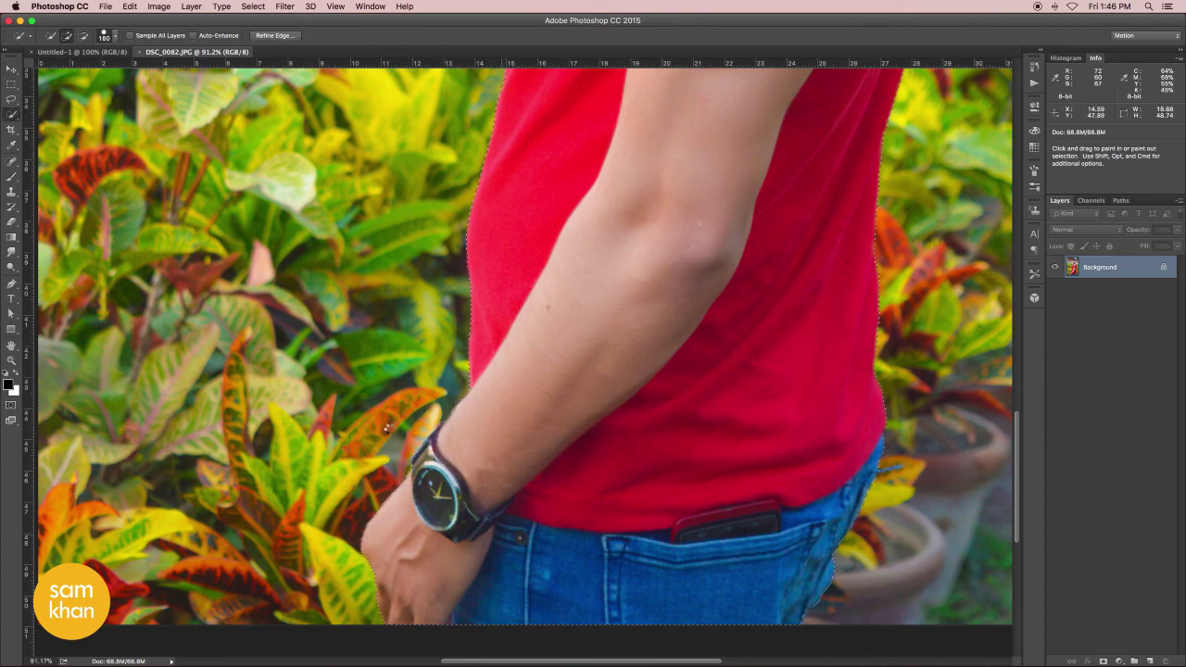
click(10, 68)
key(super+0)
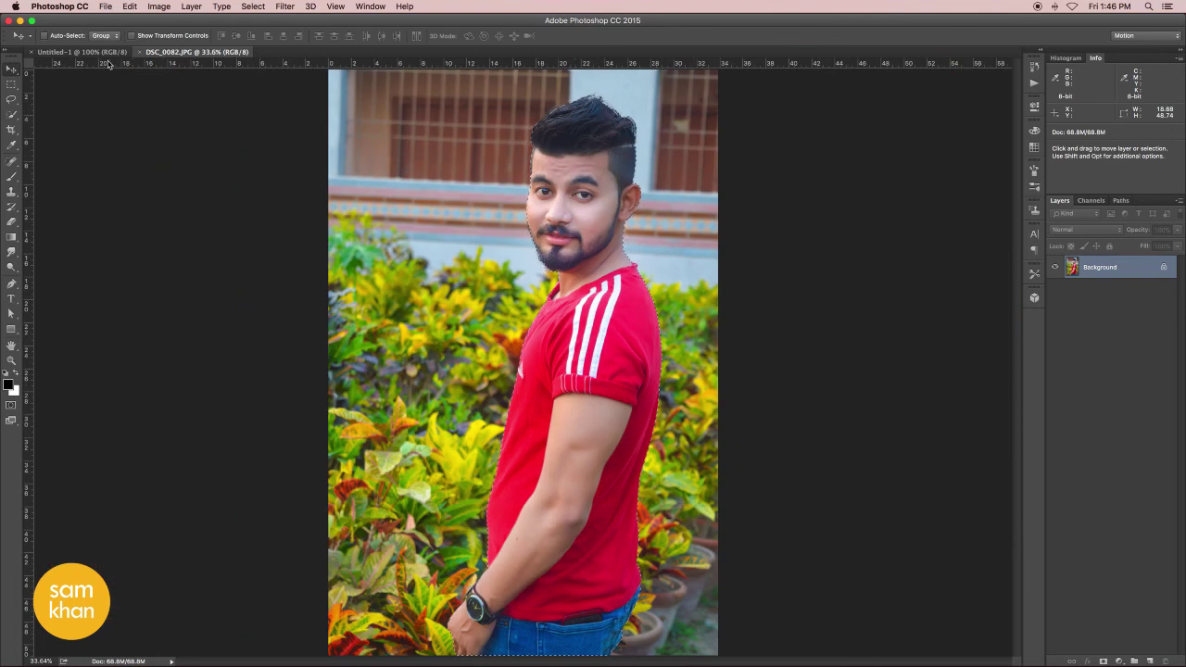
- Drop the cut-out man into Untitled-1 as Layer 1, scaled to about 18% near centre
mouse_move(580, 181)
mouse_down()
mouse_move(517, 212)
mouse_move(462, 267)
mouse_move(495, 269)
mouse_up()
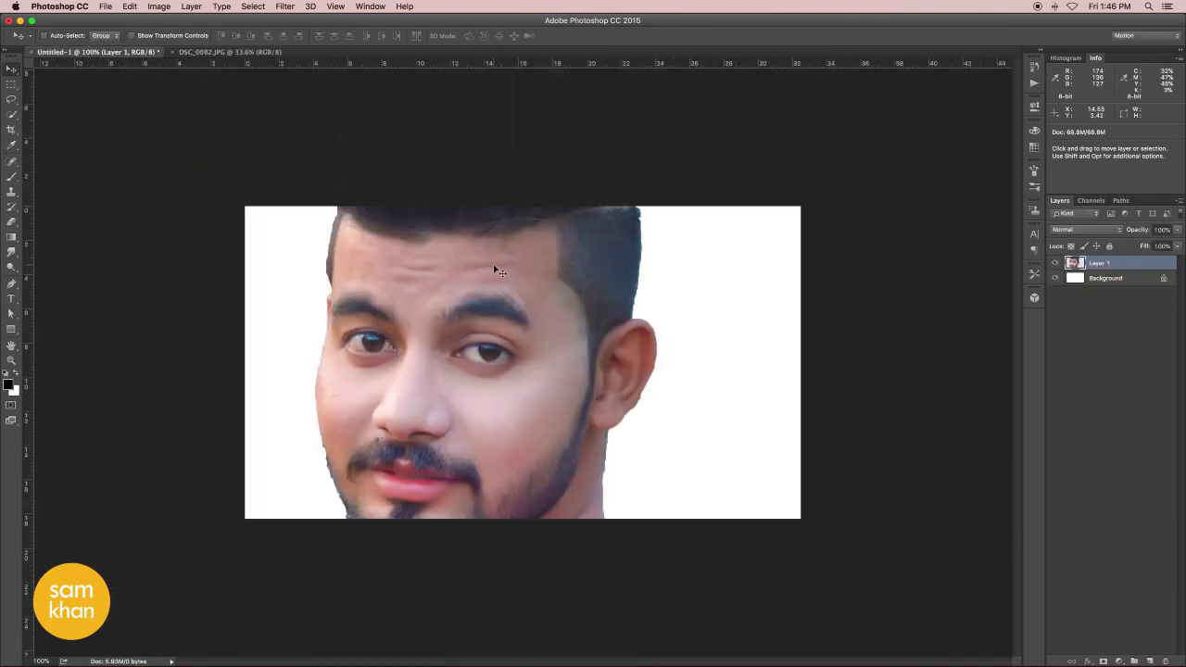
drag(569, 318, 640, 344)
key(super+t)
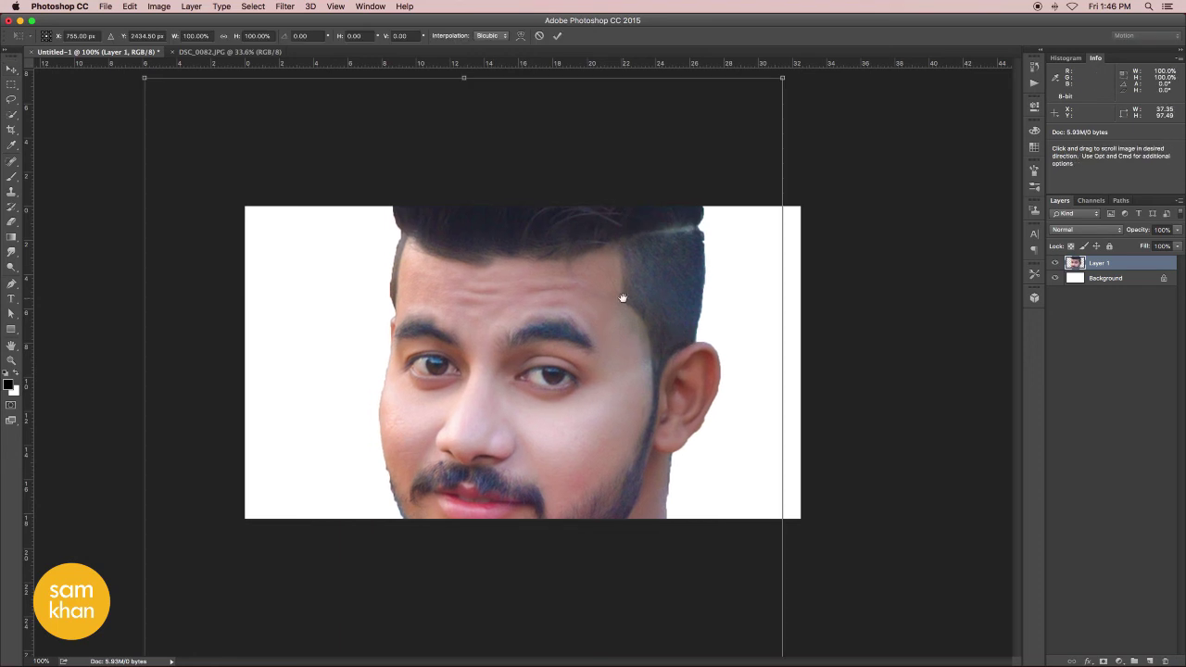
key(super+0)
mouse_move(599, 274)
mouse_down()
mouse_move(546, 339)
mouse_move(543, 304)
mouse_up()
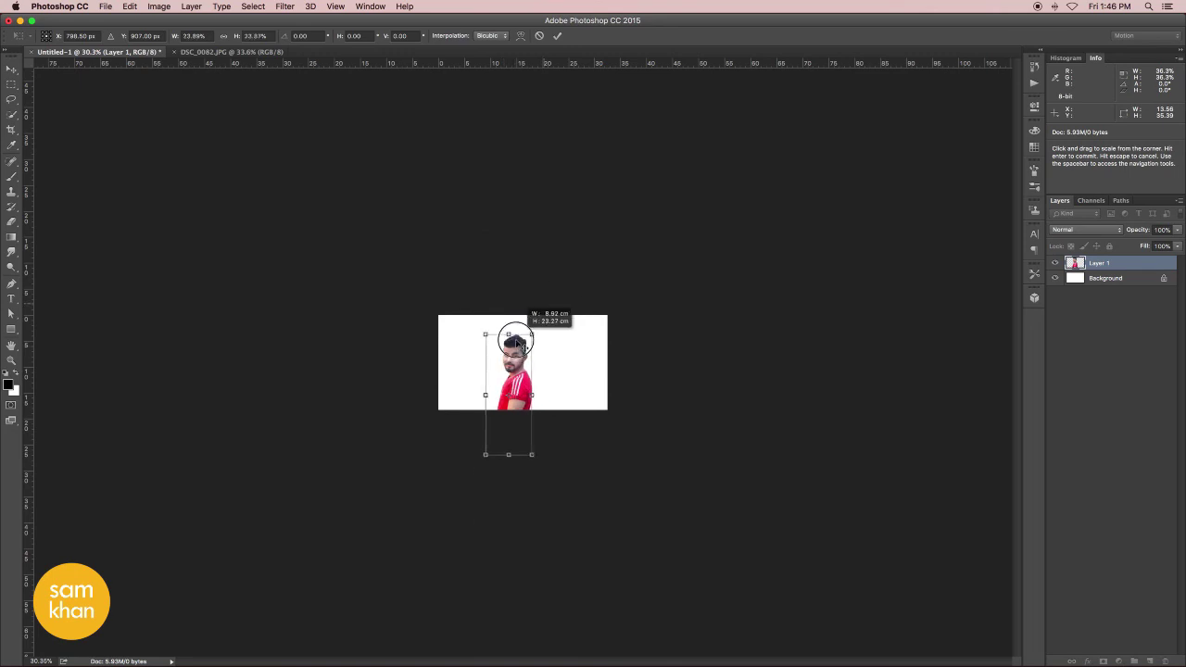
mouse_move(543, 304)
mouse_down()
mouse_move(515, 332)
mouse_move(559, 424)
mouse_move(491, 339)
mouse_up()
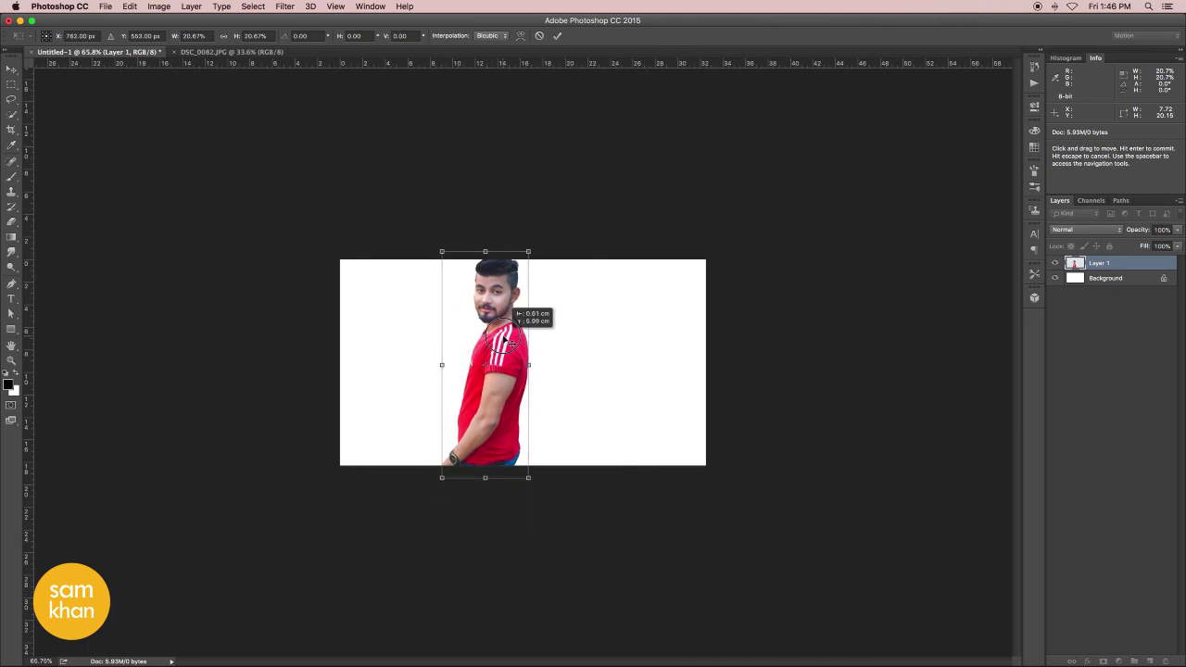
drag(521, 256, 511, 284)
drag(502, 323, 507, 331)
key(Return)
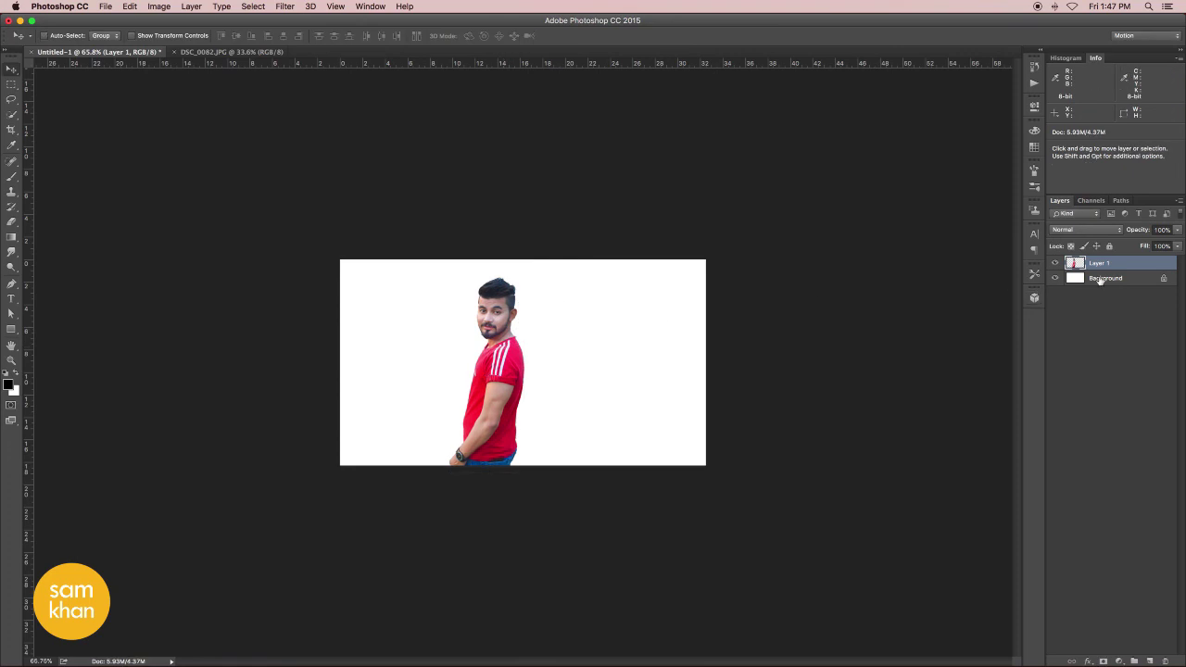
- Cancel out of the foreground Color Picker, fit the image to screen, and select Layer 1
click(1102, 278)
click(8, 384)
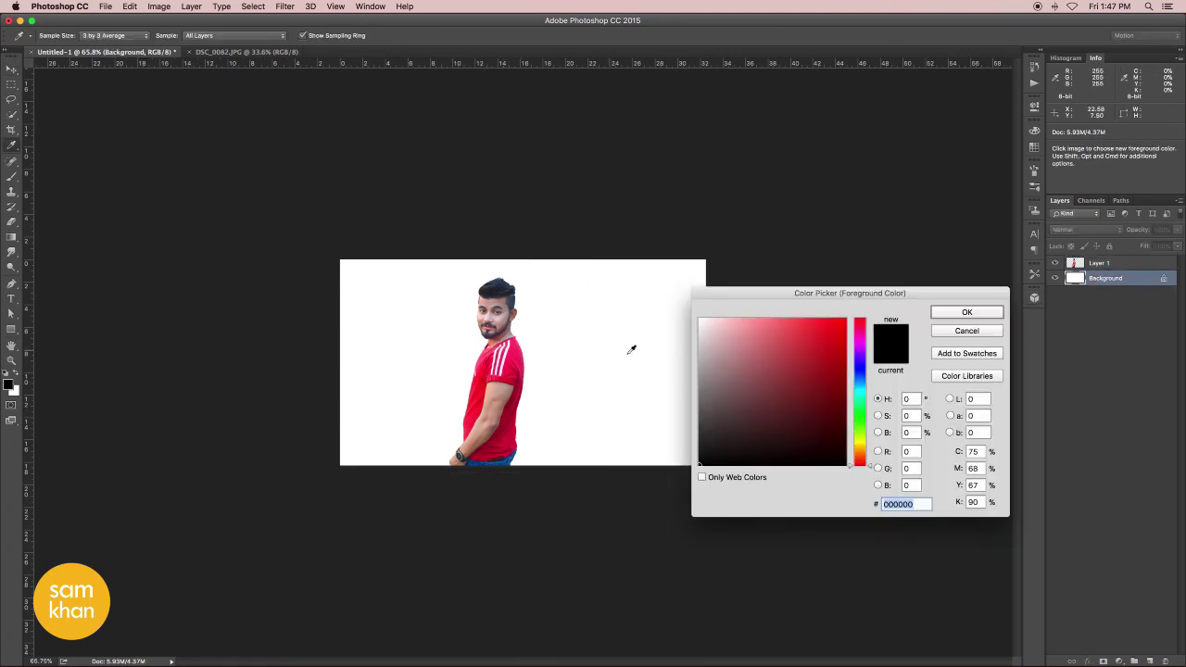
drag(686, 351, 684, 339)
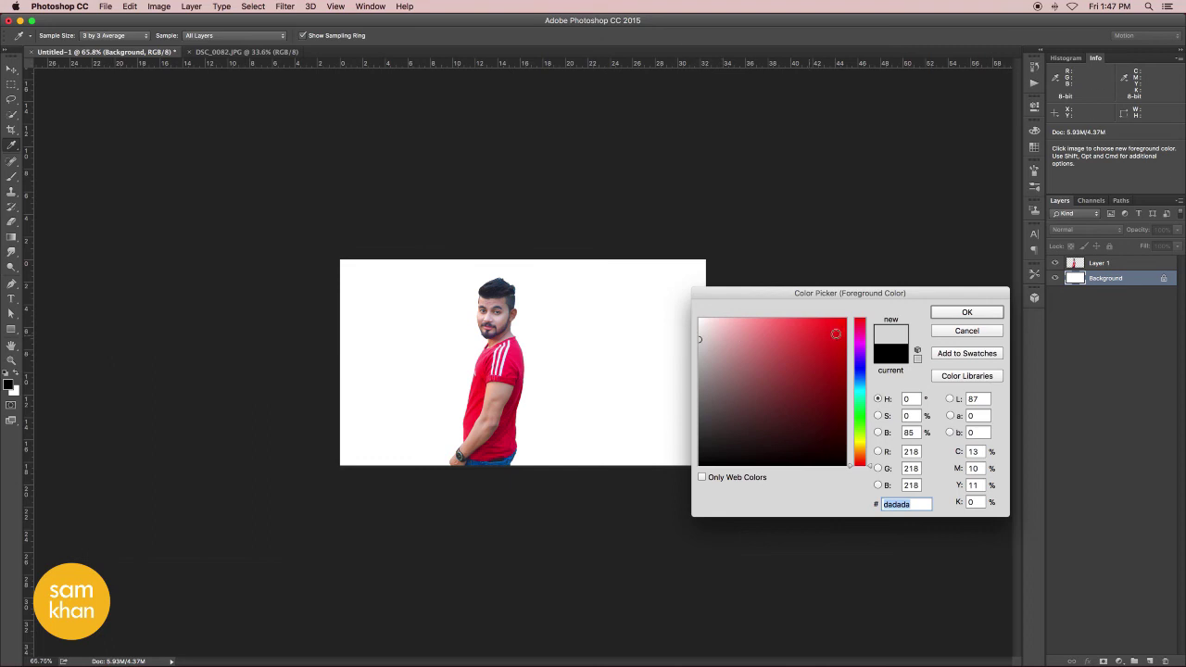
click(950, 335)
key(super+0)
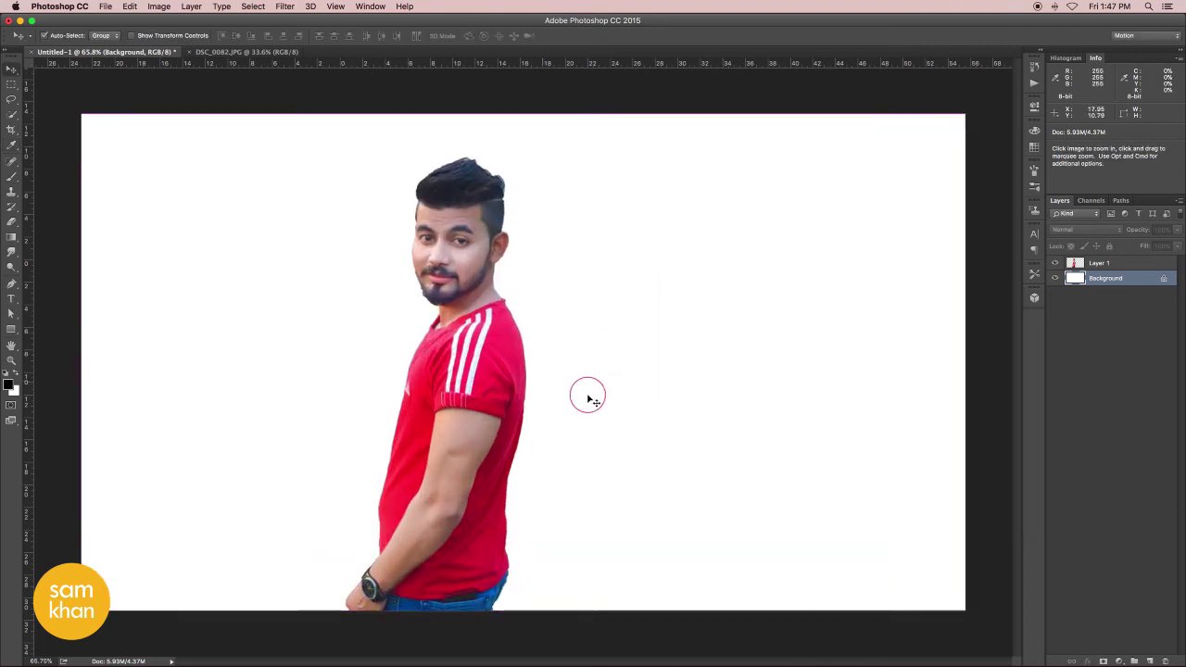
click(1100, 266)
text(particles)
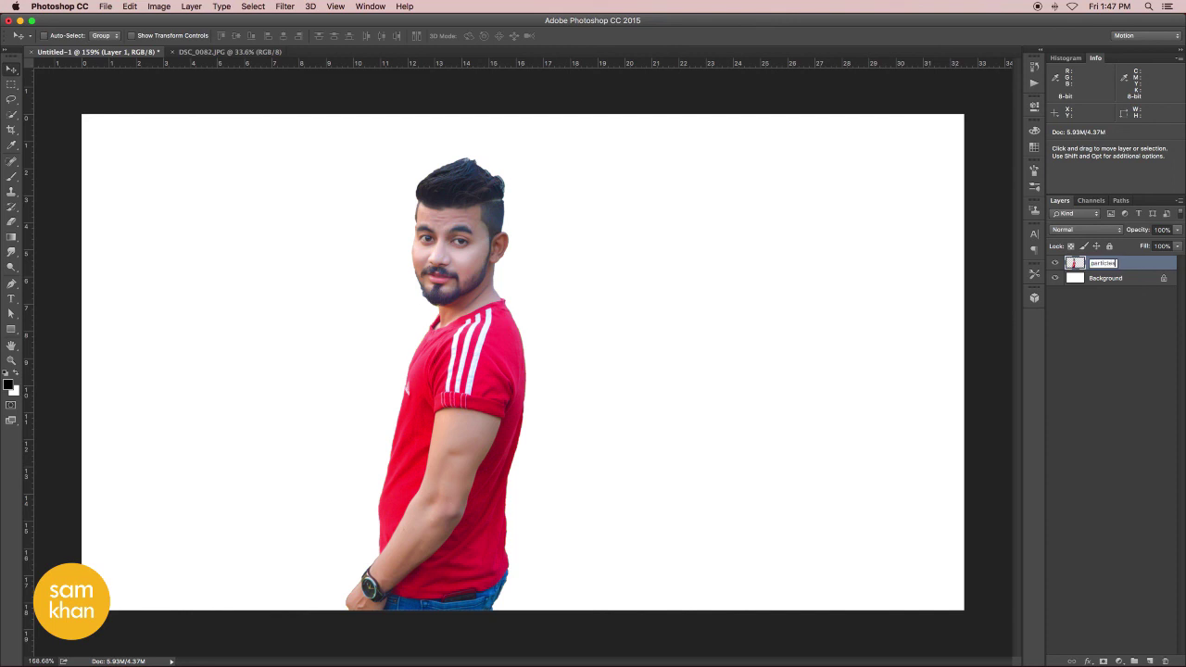
- Name the layer 'particles', duplicate it, and rename the copy 'main layer'
key(Return)
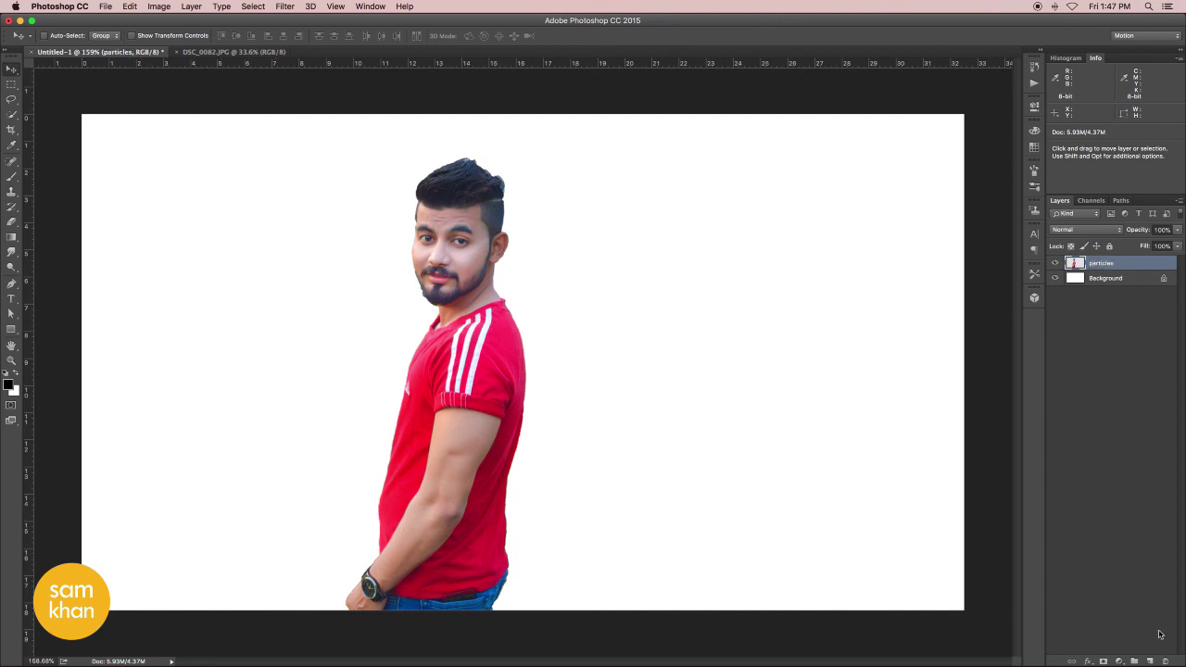
drag(1122, 268, 1150, 661)
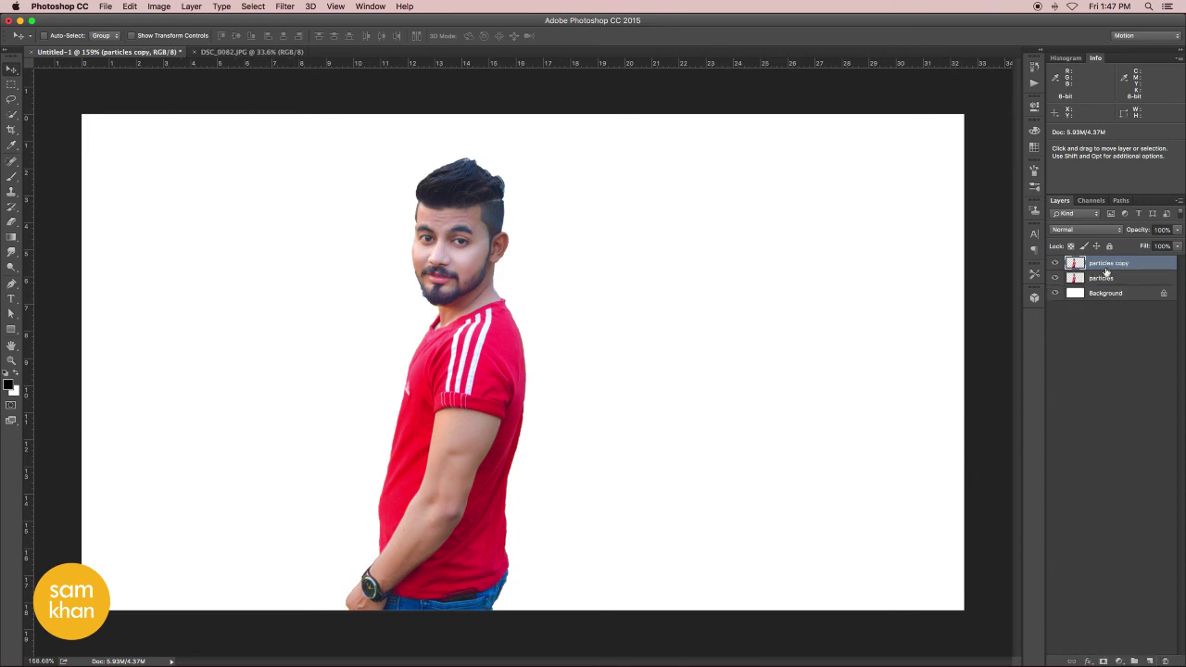
double_click(1107, 264)
text(main)
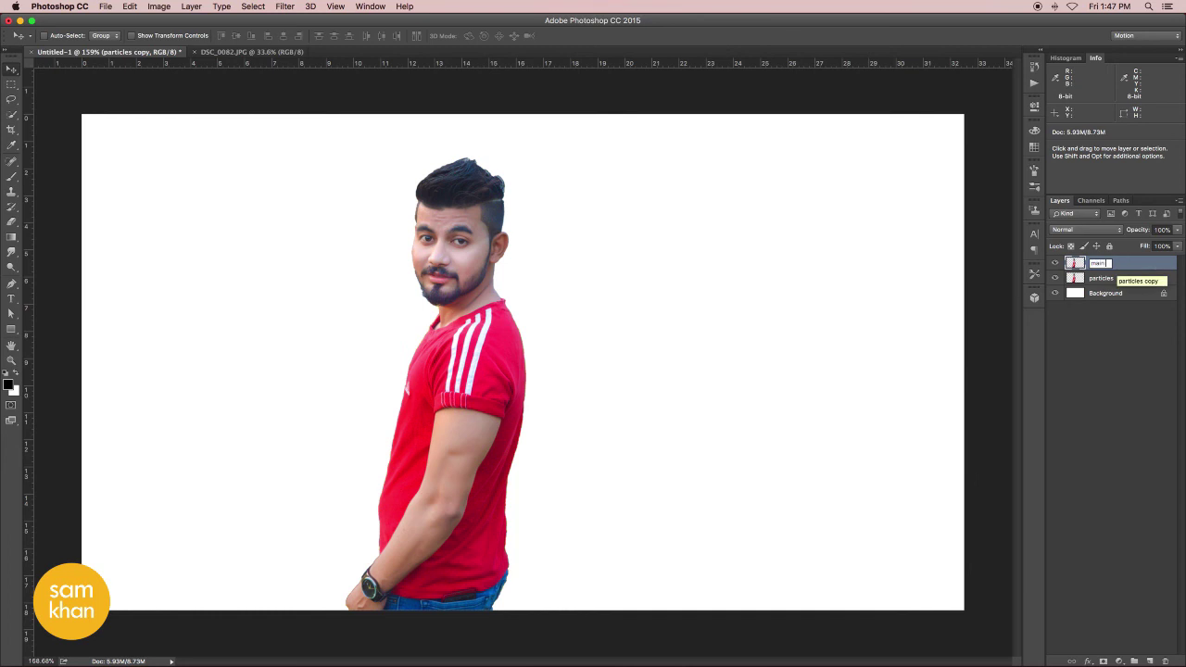
key(Return)
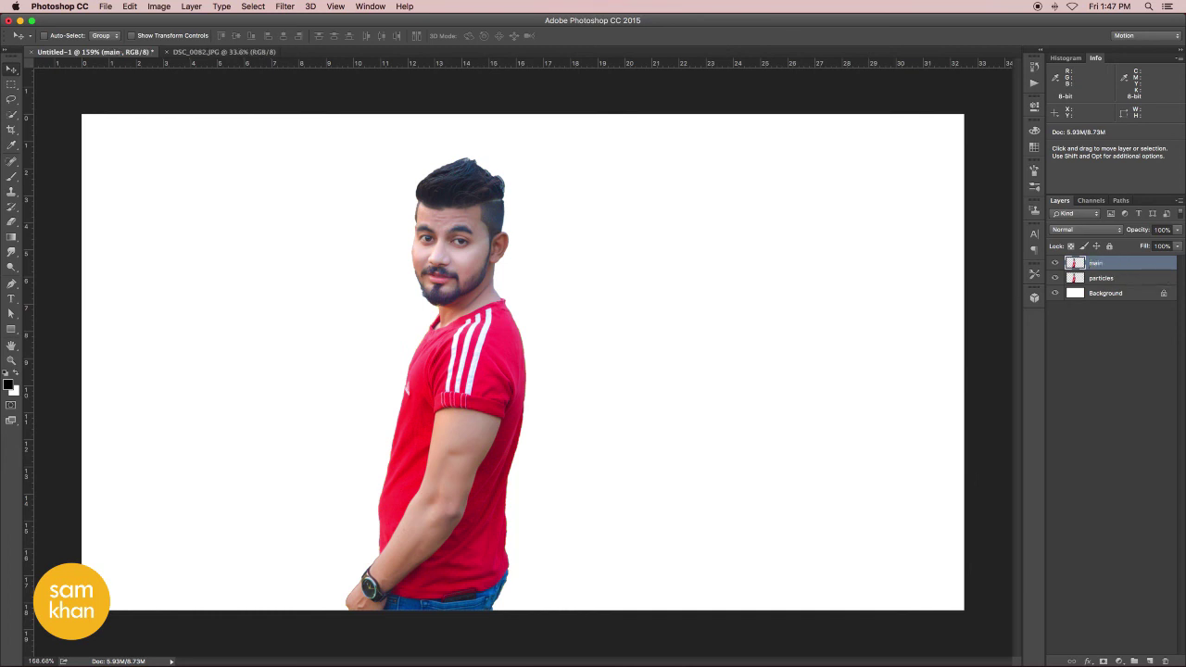
double_click(1103, 263)
text(layer)
key(Return)
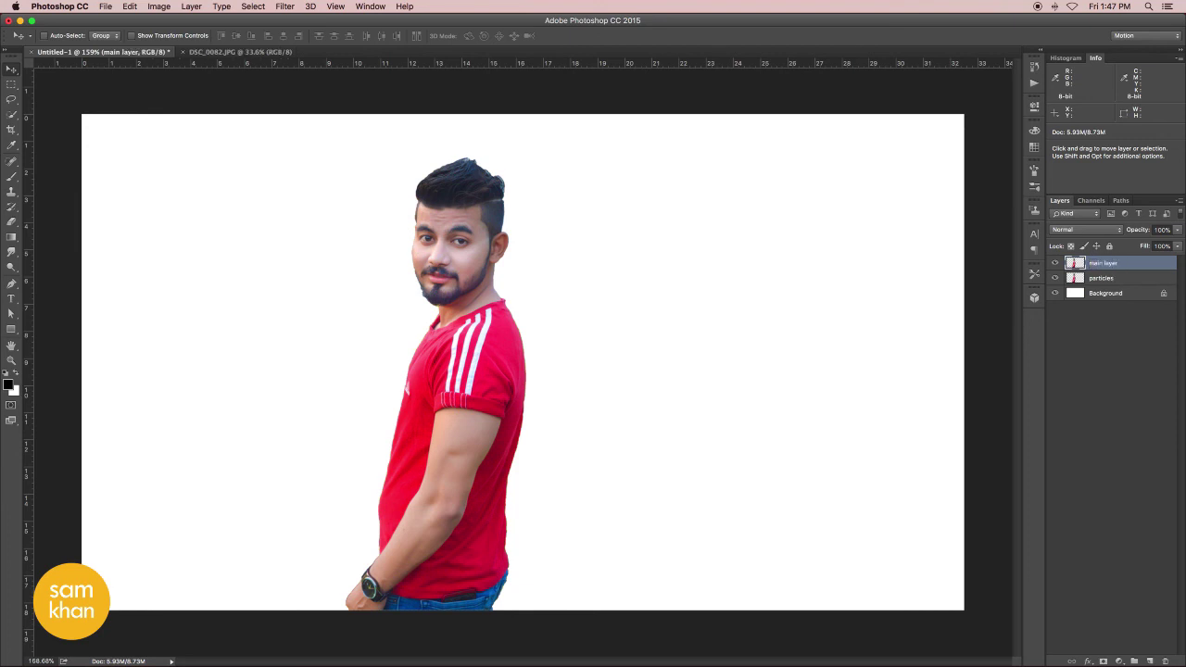
- Hide 'main layer' and give 'particles' a layer mask, keeping its image targeted
click(1055, 263)
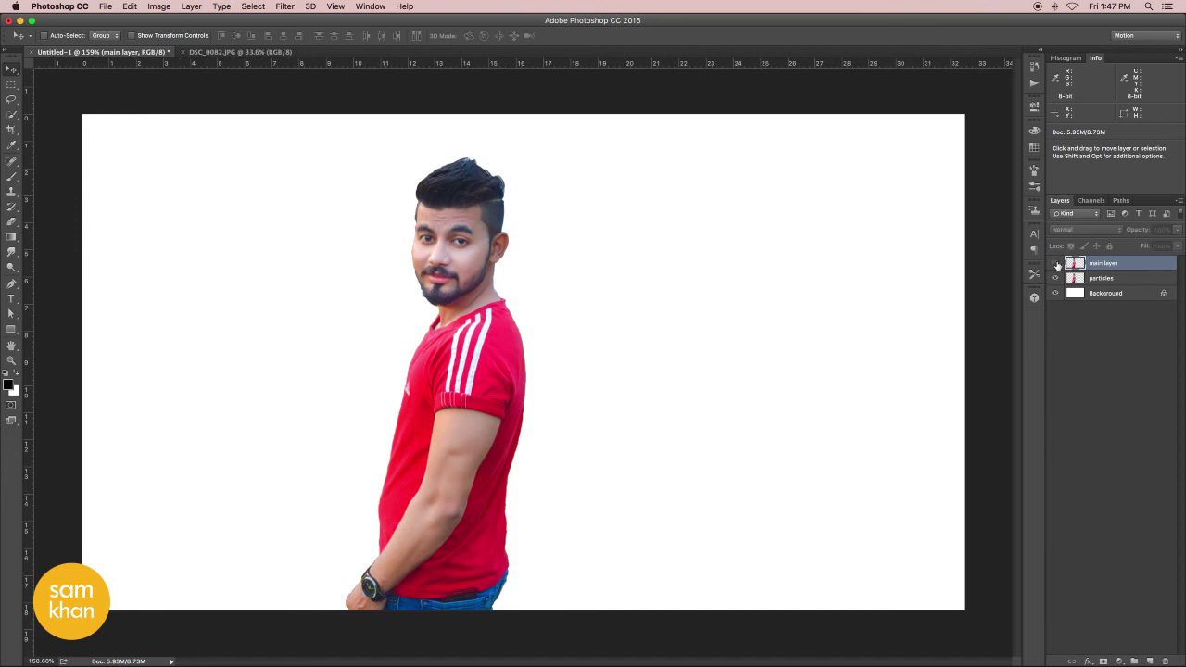
click(1112, 280)
click(1104, 660)
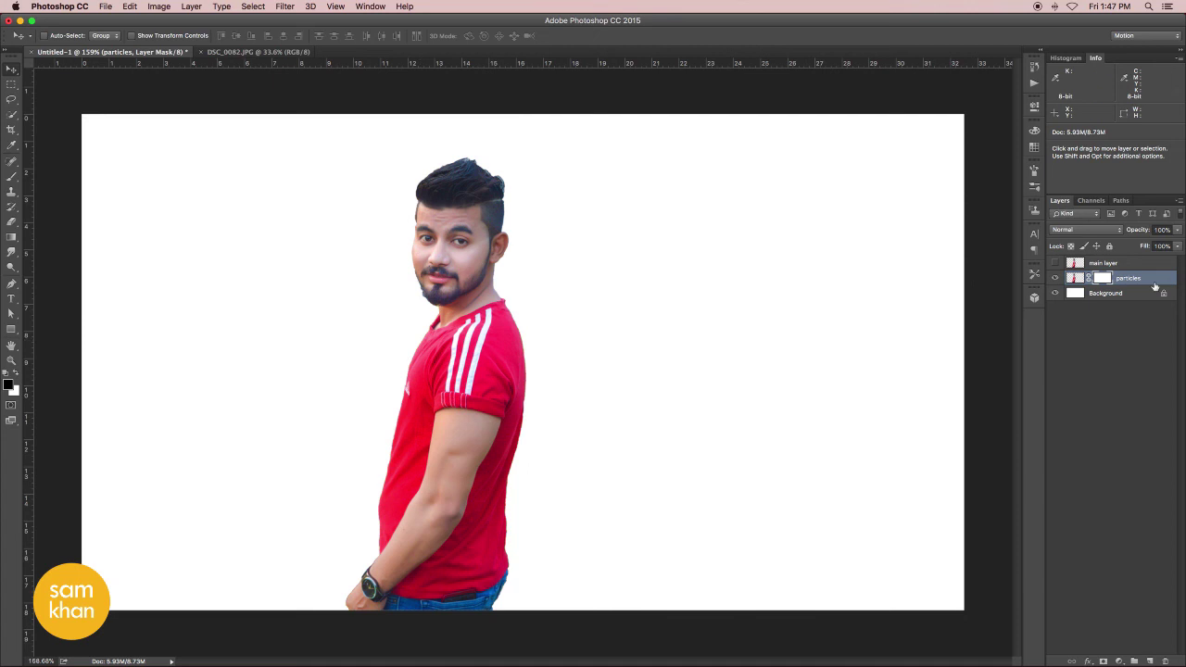
click(1075, 279)
mouse_move(310, 6)
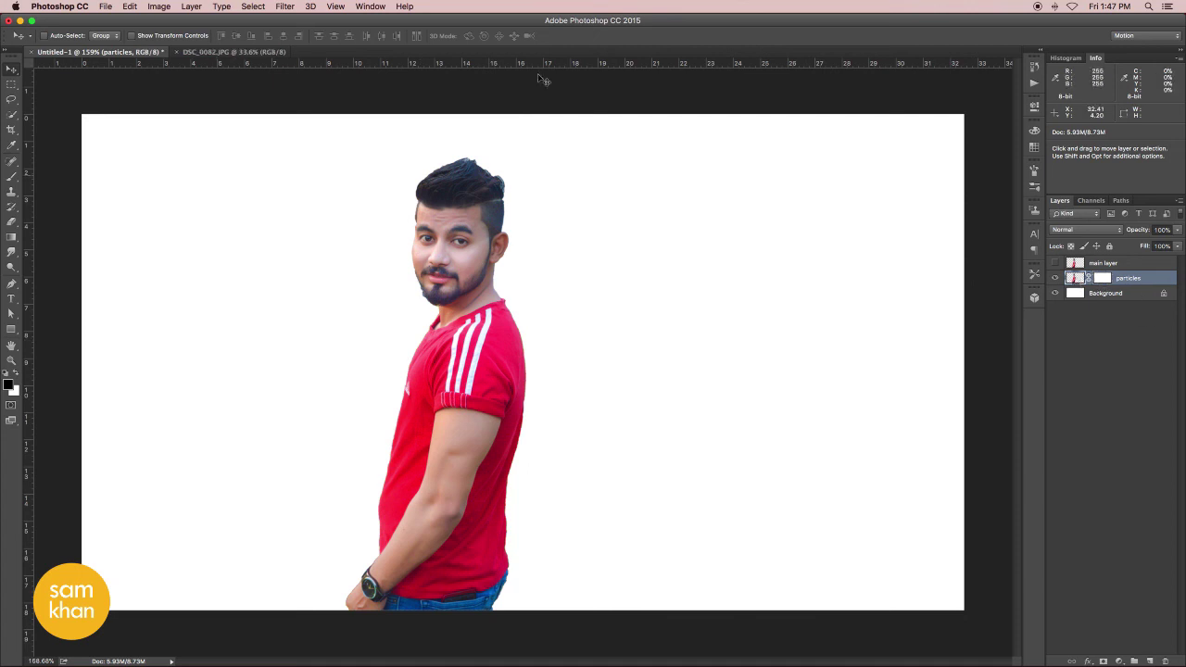
- In Liquify, Forward Warp the lower shirt and jeans out to the right
click(285, 6)
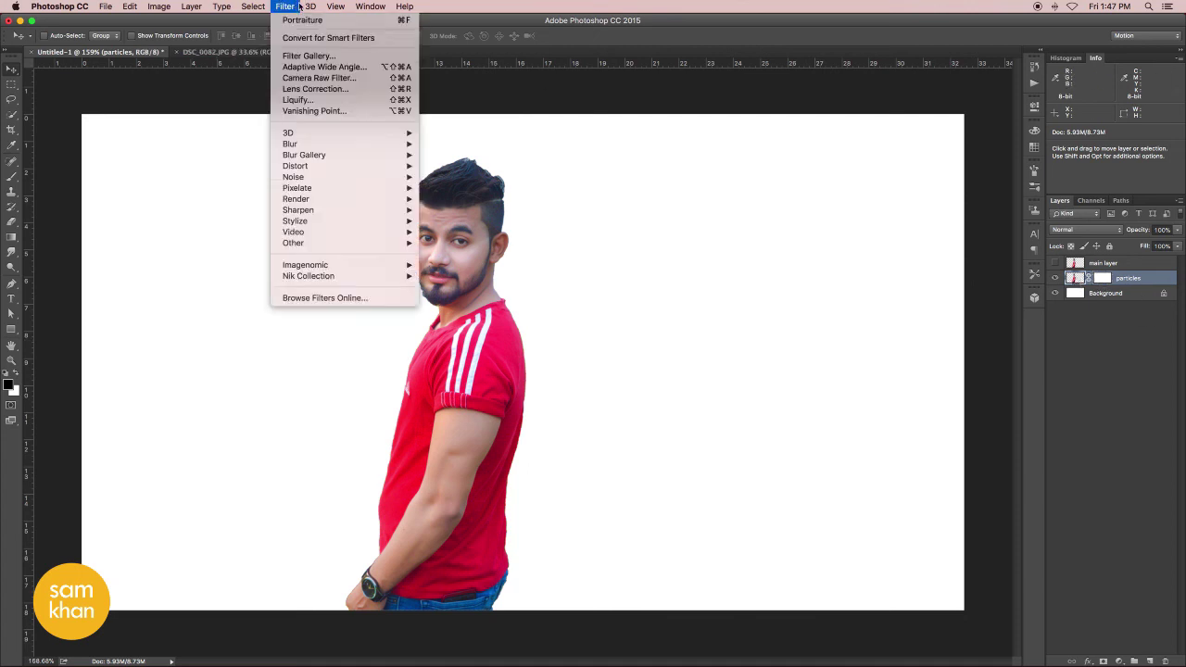
click(306, 99)
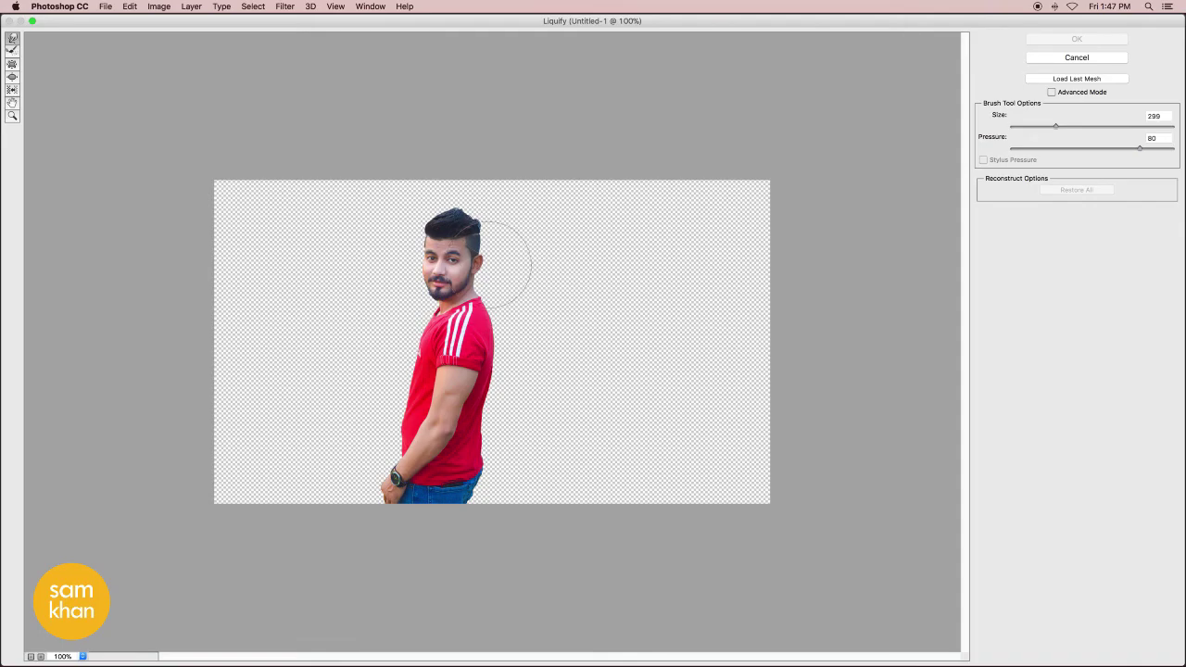
drag(477, 415, 556, 411)
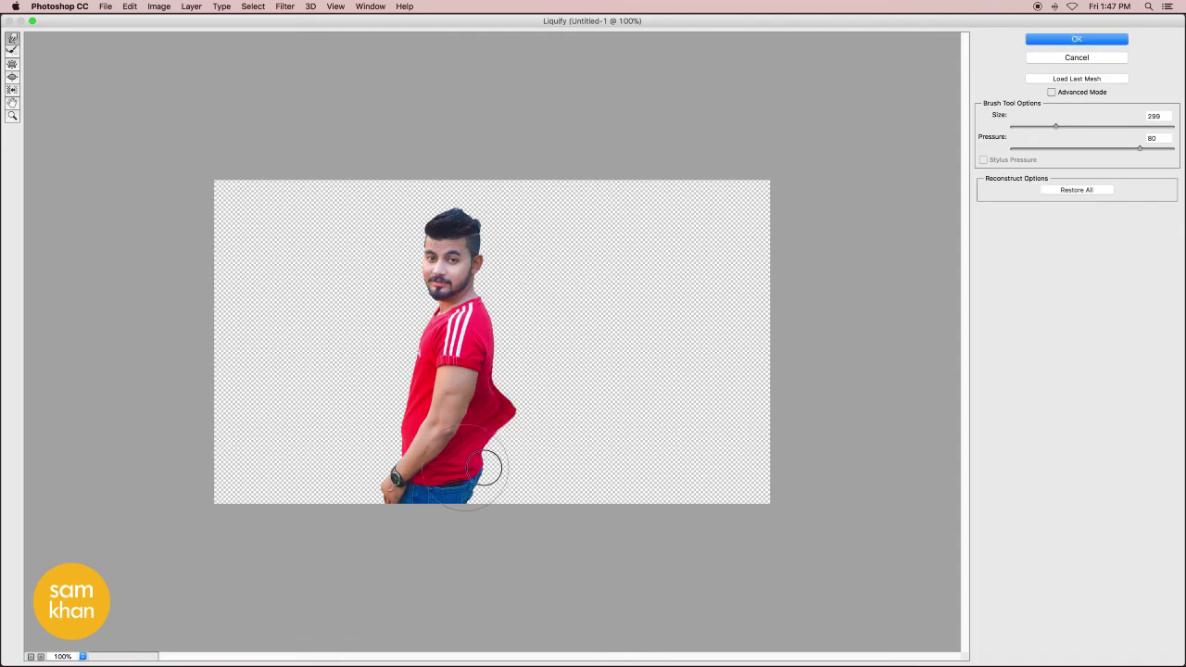
drag(482, 471, 581, 487)
drag(491, 501, 604, 490)
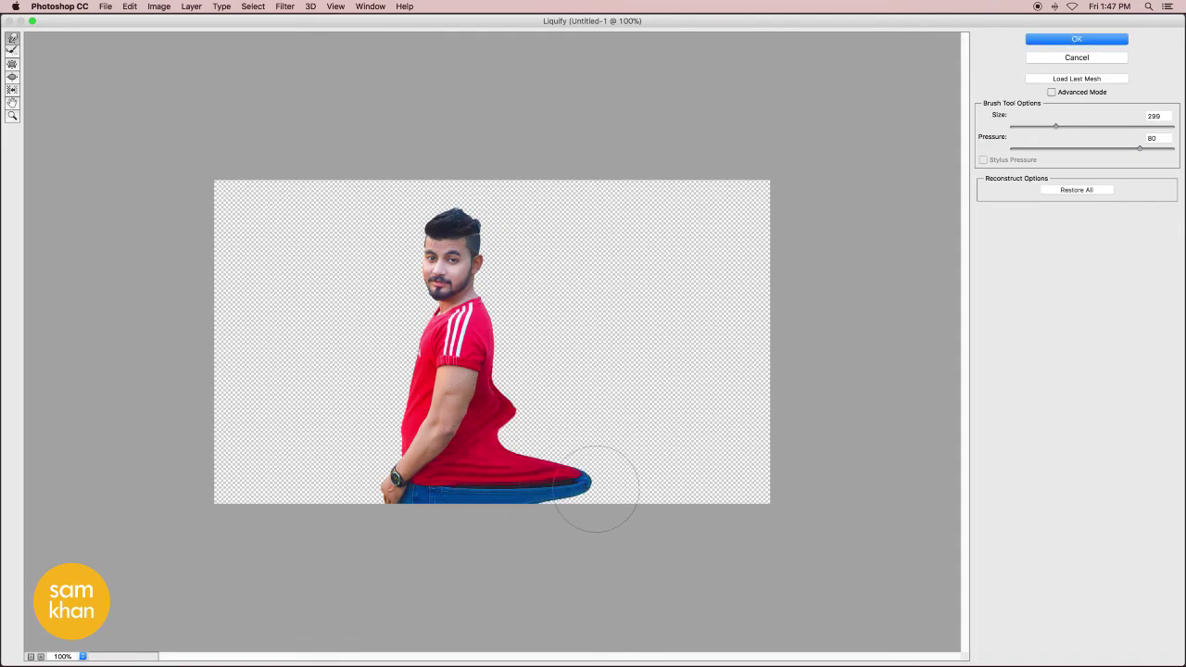
drag(513, 422, 603, 423)
mouse_move(507, 438)
mouse_down()
mouse_move(617, 432)
mouse_move(617, 442)
mouse_up()
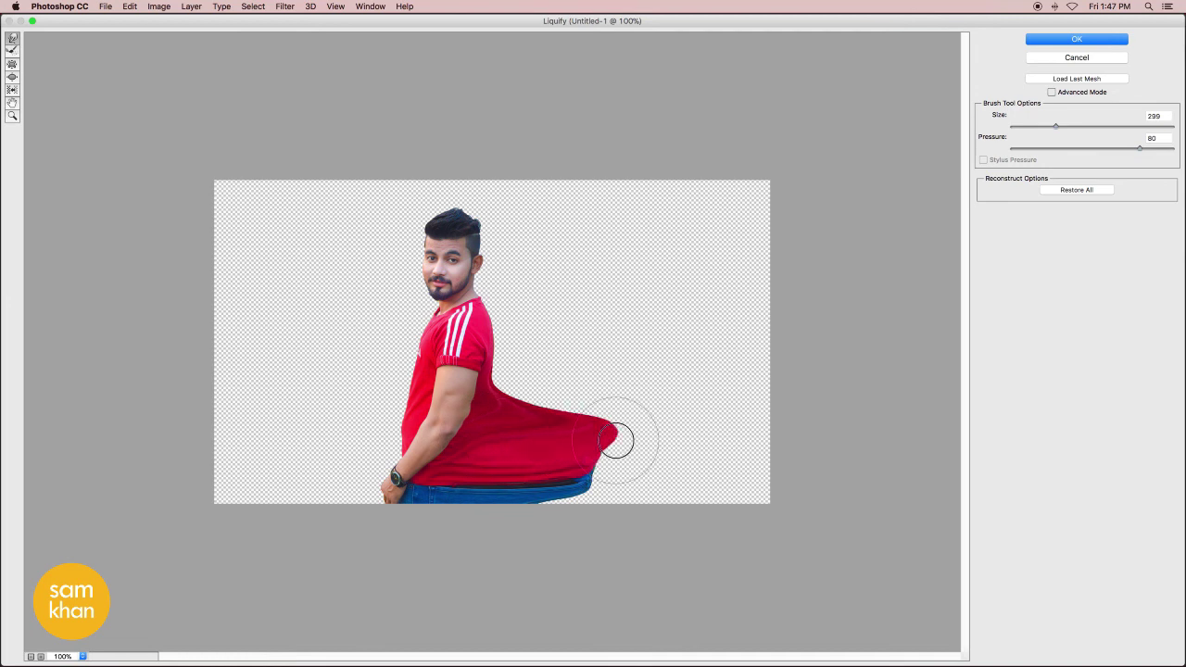
drag(504, 371, 622, 384)
- Undo one stroke and shape the upper shirt and shoulder into a pointed rightward wave
key(ctrl+alt+z)
drag(543, 392, 583, 339)
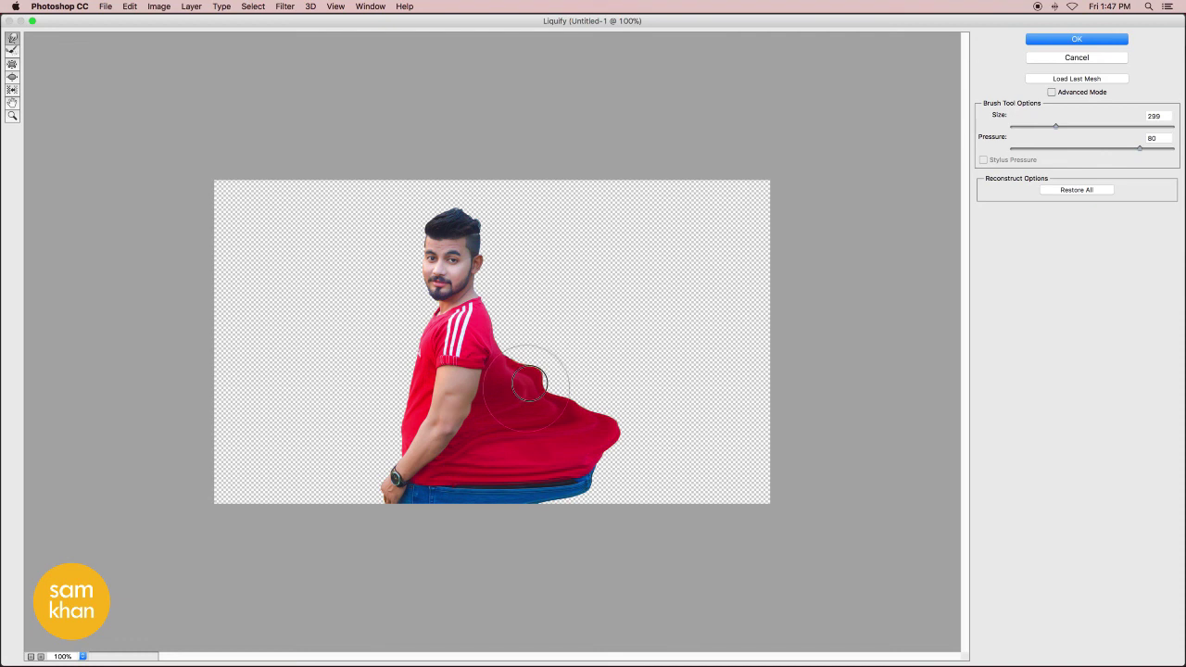
mouse_move(529, 370)
mouse_down()
mouse_move(640, 330)
mouse_move(636, 357)
mouse_up()
drag(543, 339, 517, 265)
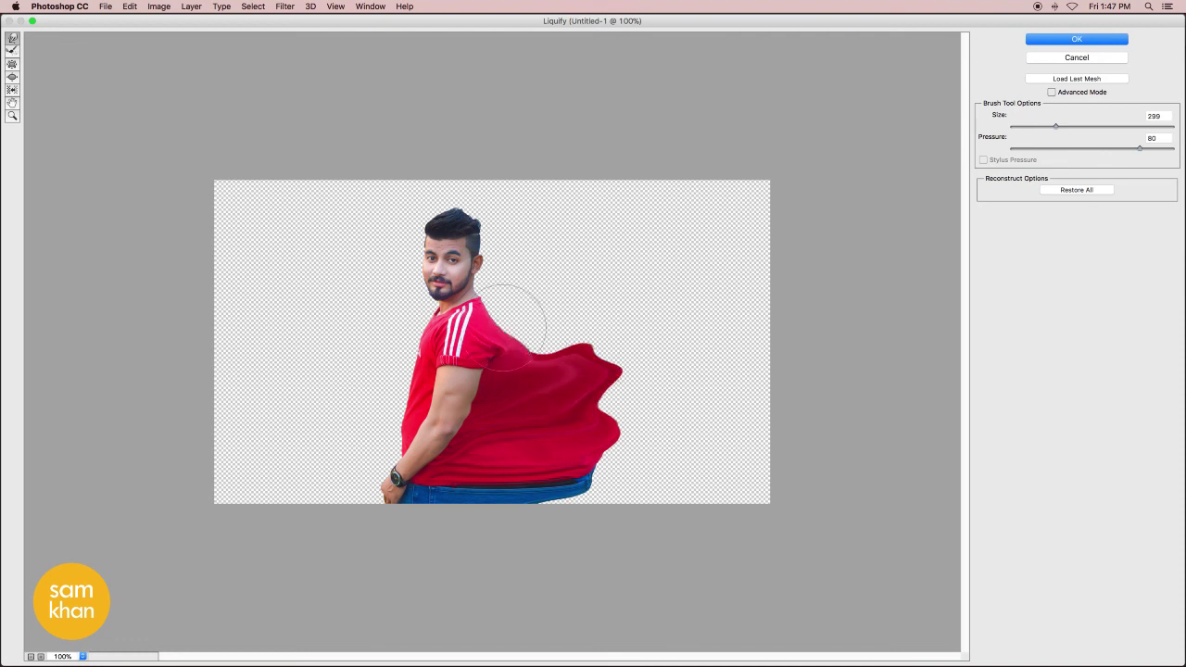
mouse_move(508, 310)
mouse_down()
mouse_move(604, 227)
mouse_move(654, 300)
mouse_up()
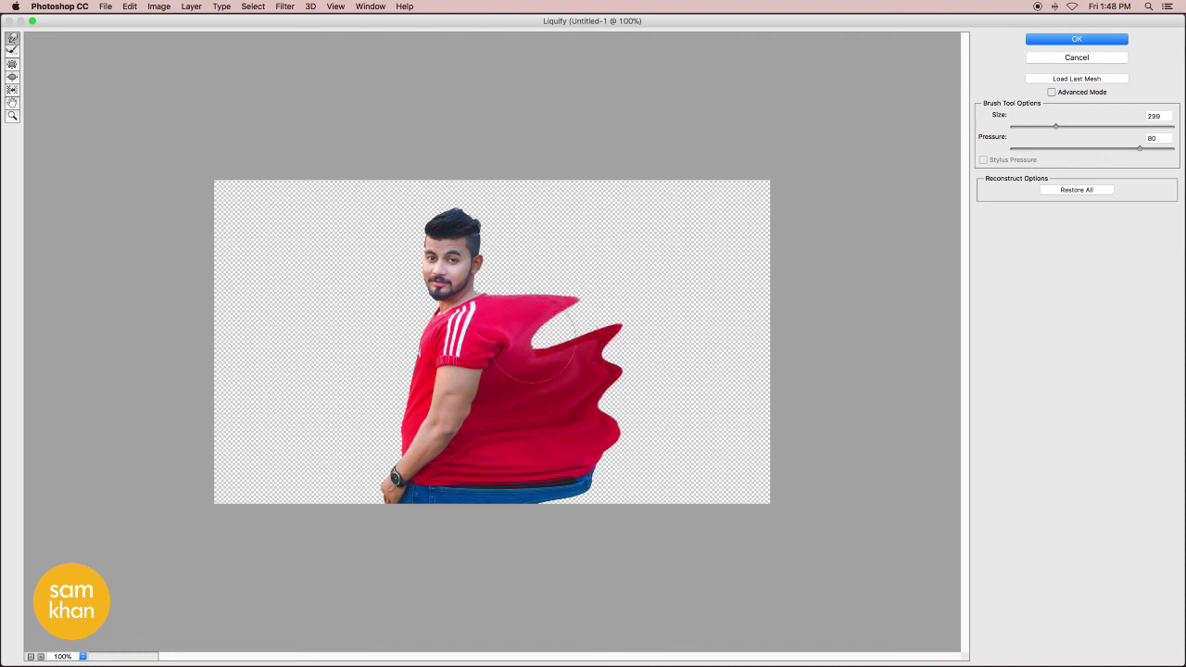
mouse_move(556, 306)
mouse_down()
mouse_move(623, 341)
mouse_move(683, 312)
mouse_move(698, 321)
mouse_move(686, 328)
mouse_up()
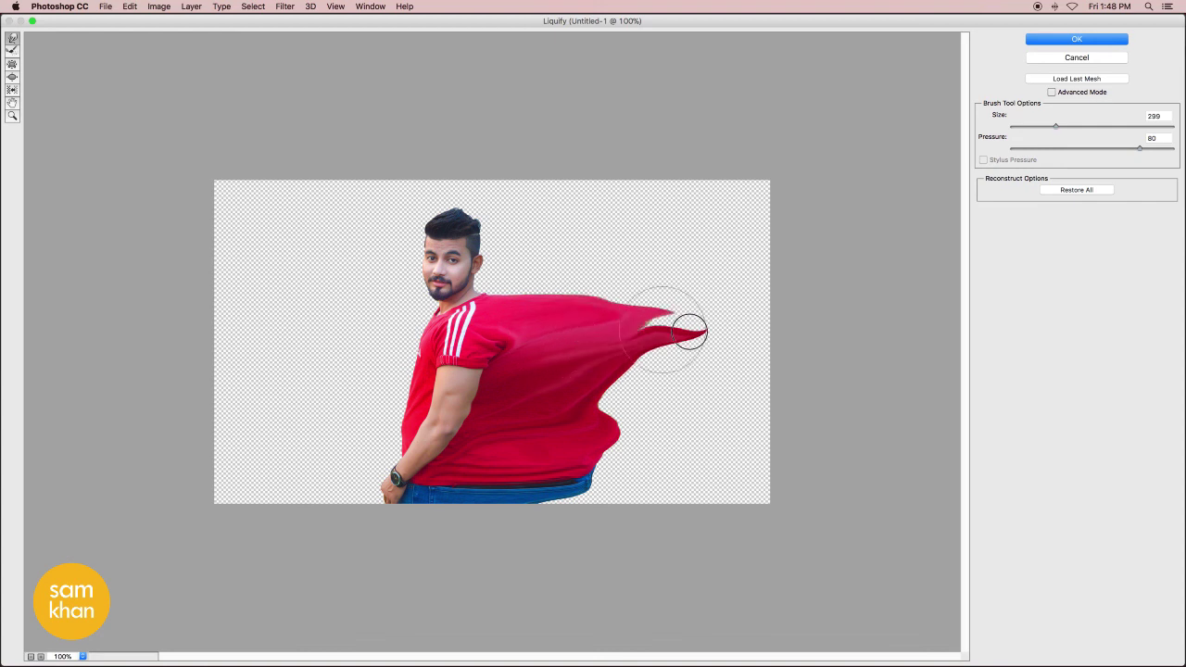
- Stretch the lower shirt into a long lobe reaching the canvas edge
drag(584, 403, 733, 392)
drag(593, 435, 707, 436)
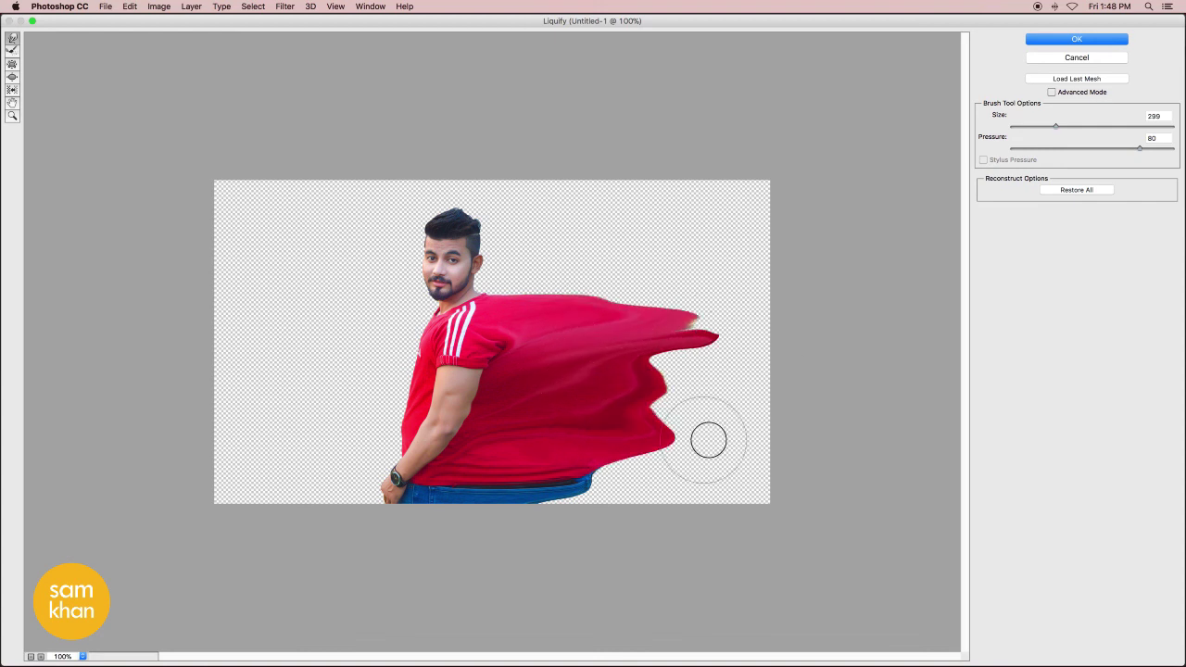
drag(624, 463, 752, 504)
drag(612, 459, 786, 458)
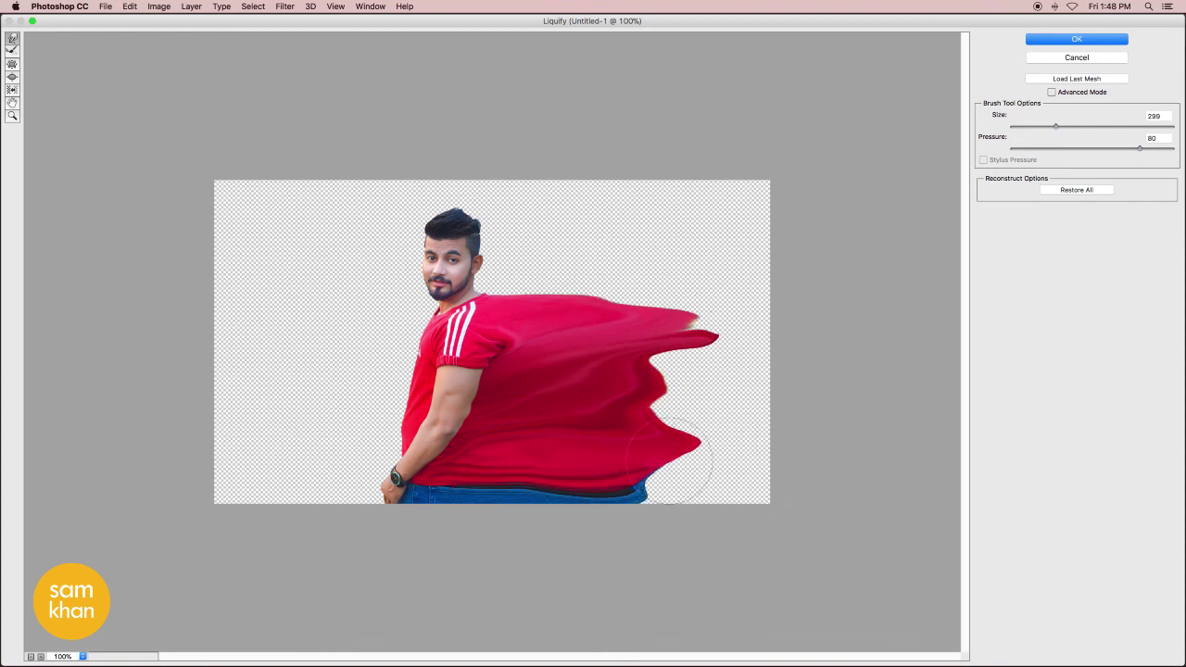
drag(649, 445, 867, 445)
drag(649, 394, 835, 366)
- Form an upper shirt lobe, fill the notches in its right edge, and raise the shoulder edge
drag(643, 418, 855, 421)
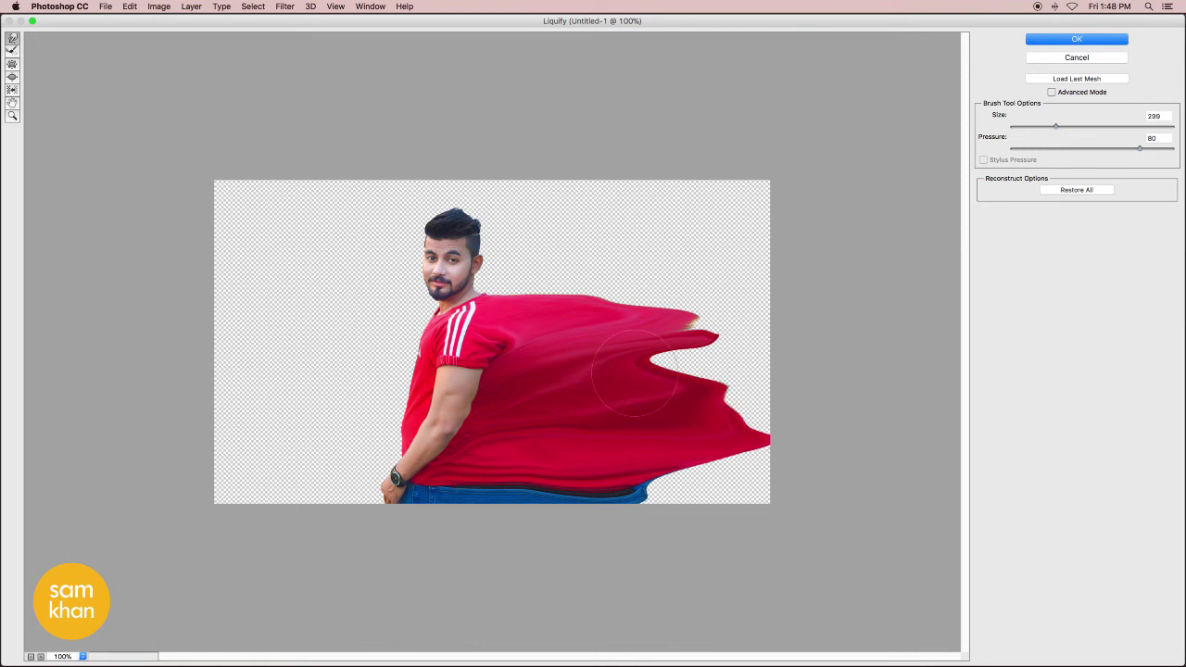
mouse_move(686, 361)
mouse_down()
mouse_move(792, 359)
mouse_move(862, 374)
mouse_up()
drag(667, 407, 813, 394)
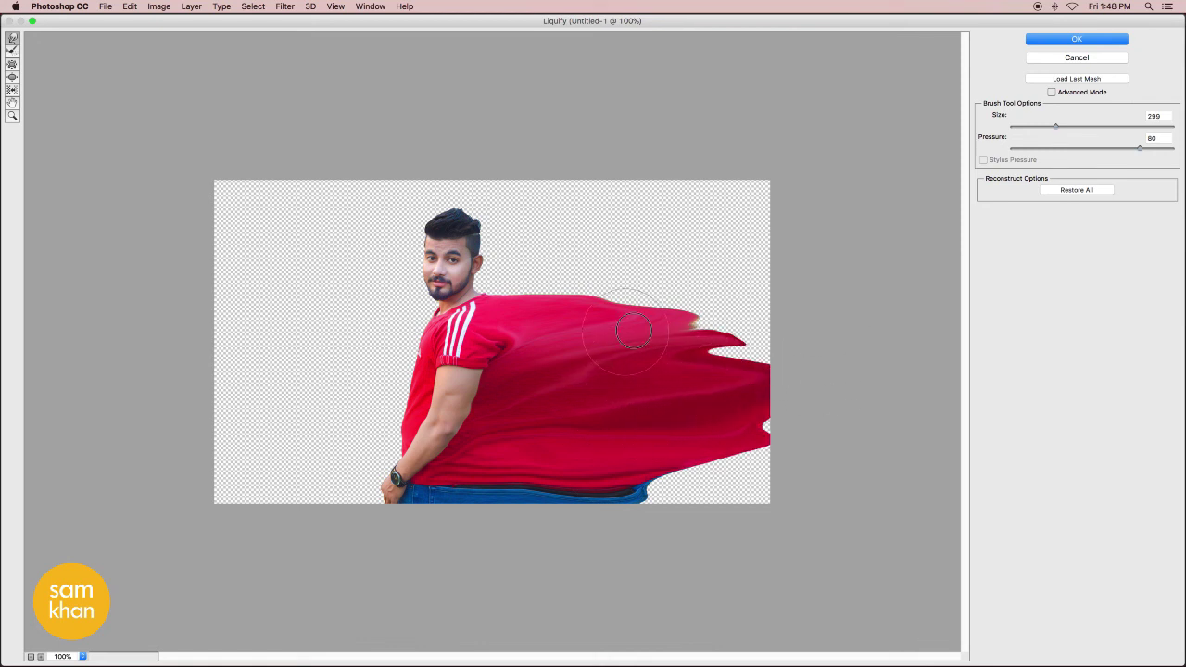
drag(642, 298, 810, 330)
drag(700, 355, 794, 371)
drag(742, 417, 806, 419)
mouse_move(561, 299)
mouse_down()
mouse_move(598, 246)
mouse_move(519, 267)
mouse_up()
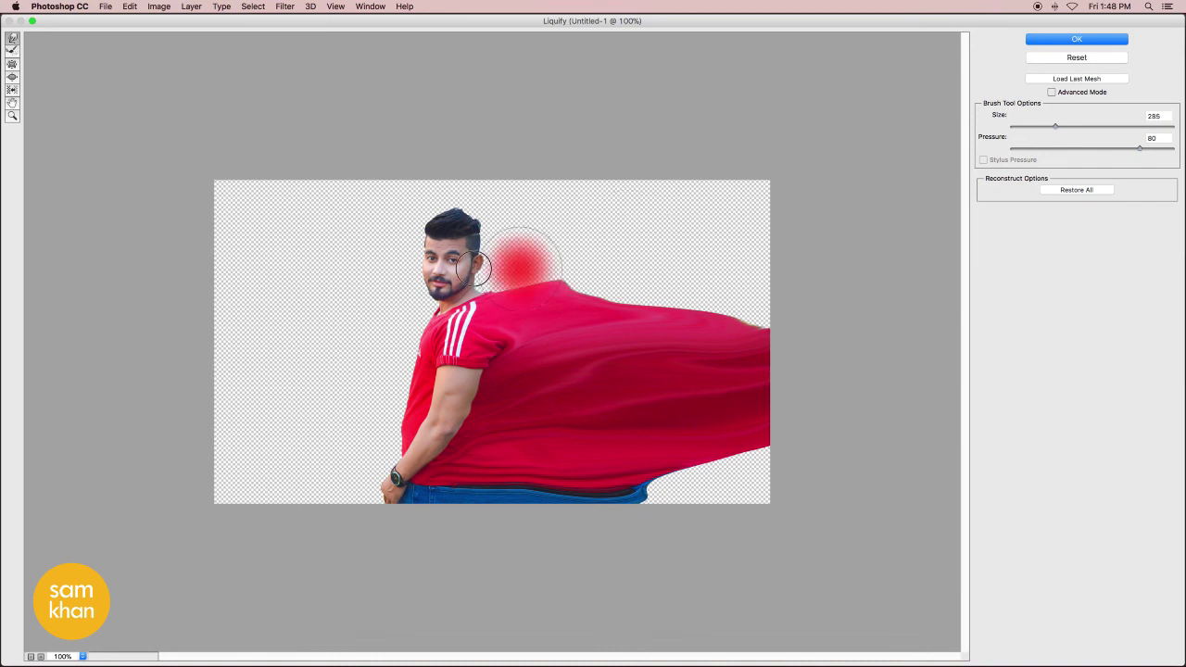
- Zoom in and warp the neck and area behind the ear rightward
scroll(544, 321, up, 5)
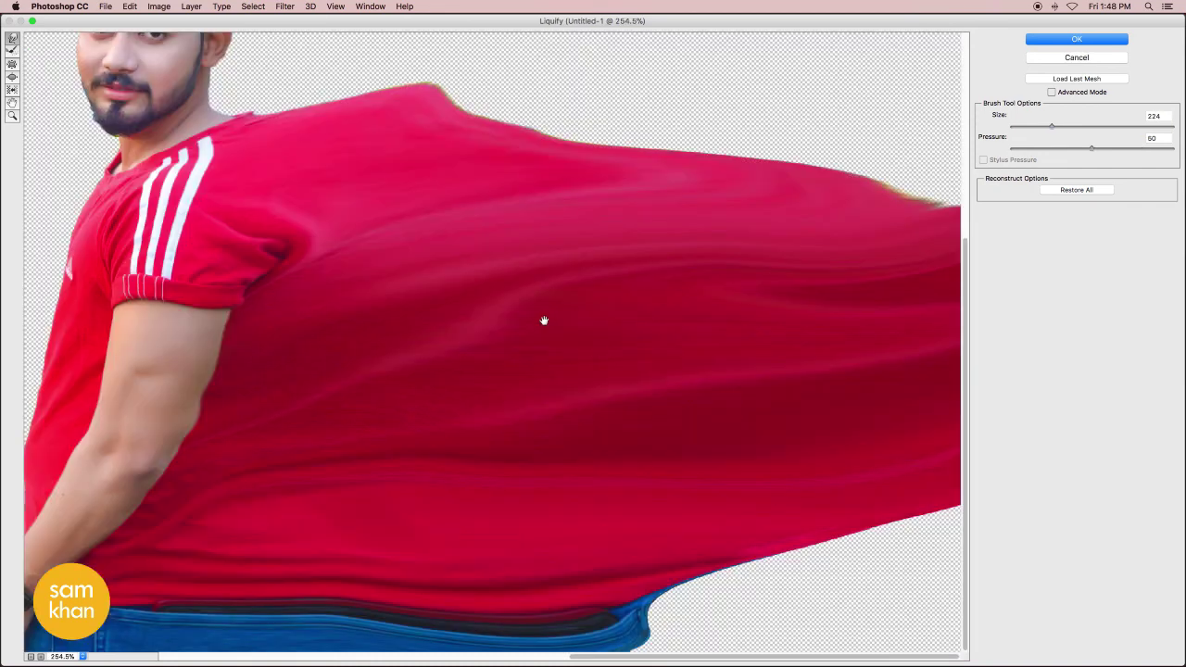
scroll(535, 414, up, 2)
drag(322, 238, 489, 198)
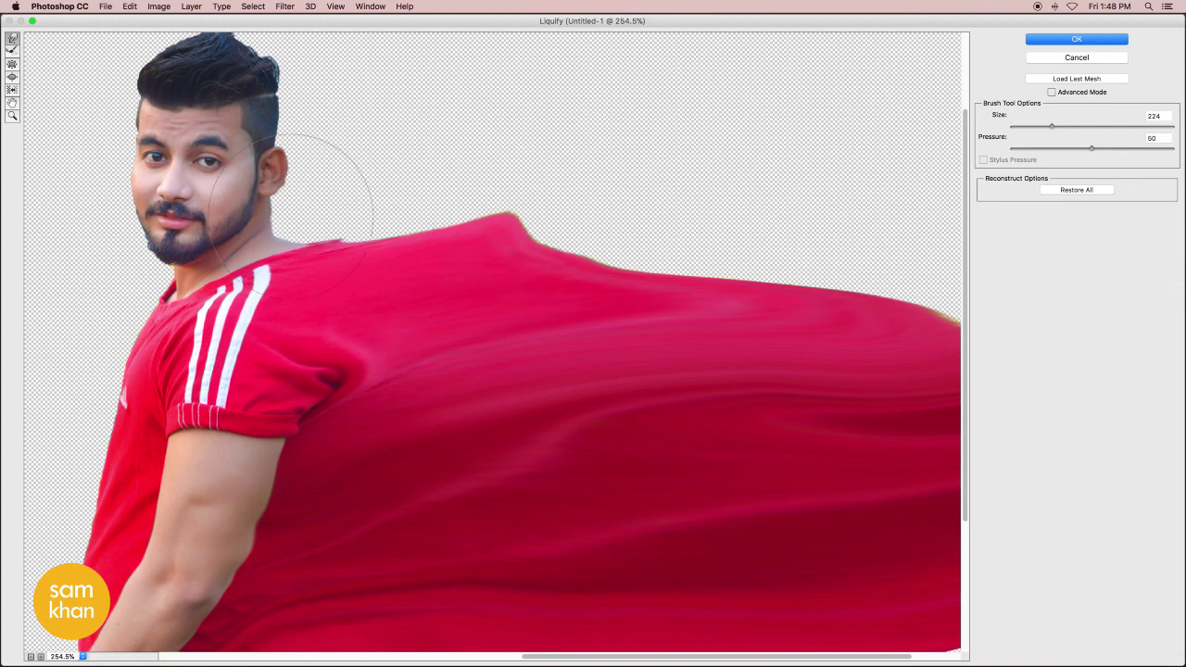
drag(318, 189, 358, 194)
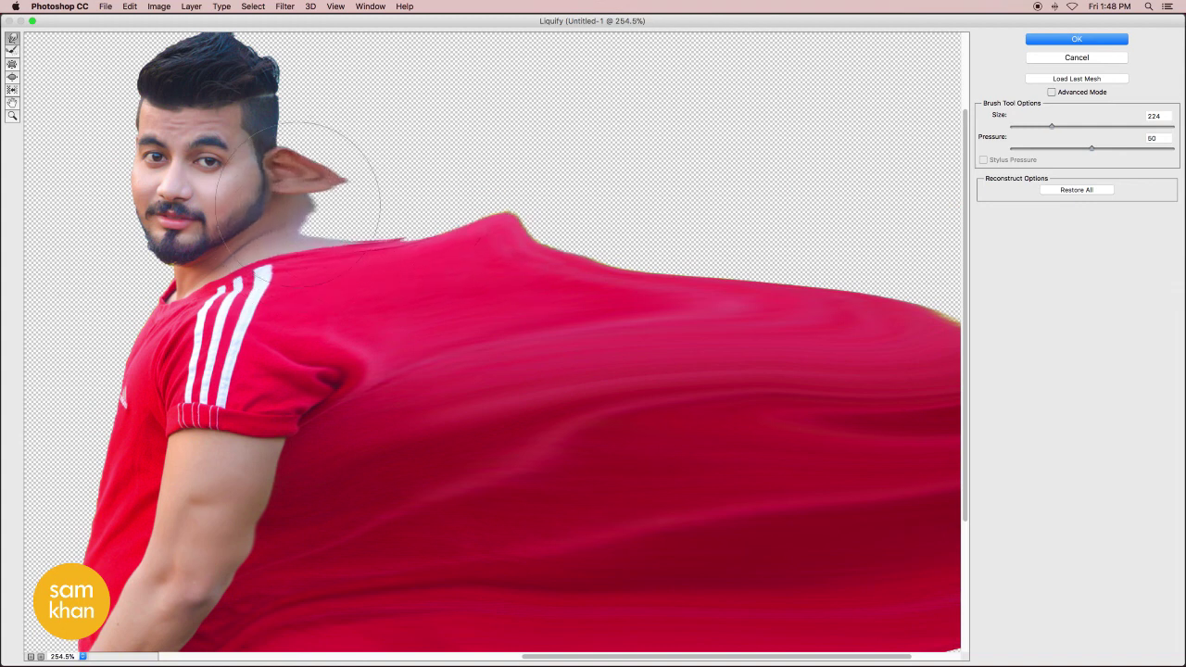
drag(298, 202, 269, 176)
- With a smaller brush, push the back of the head out and stretch the ear right
drag(388, 156, 349, 156)
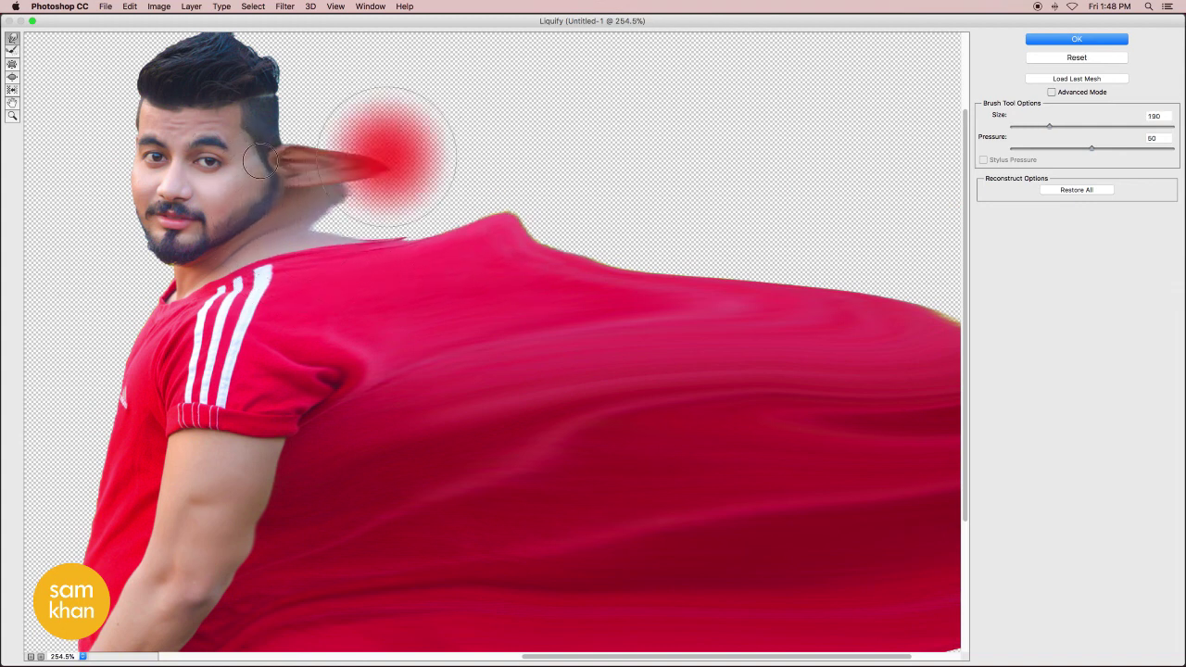
drag(278, 116, 331, 111)
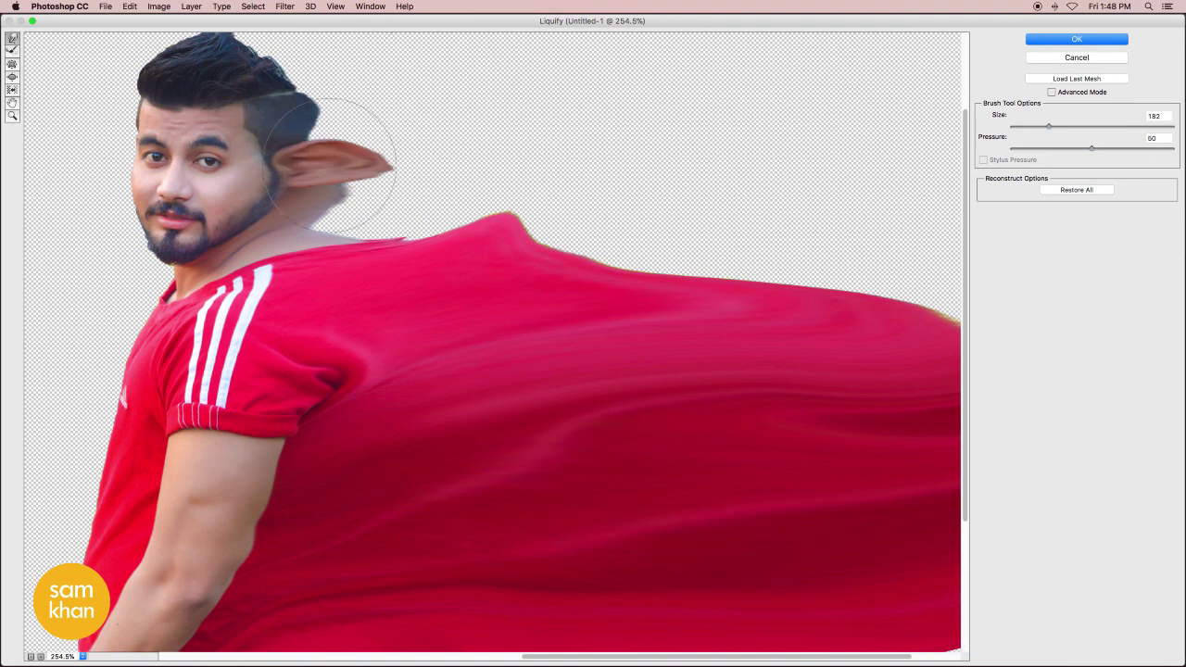
drag(370, 149, 424, 59)
mouse_move(346, 215)
mouse_down()
mouse_move(572, 158)
mouse_move(531, 125)
mouse_up()
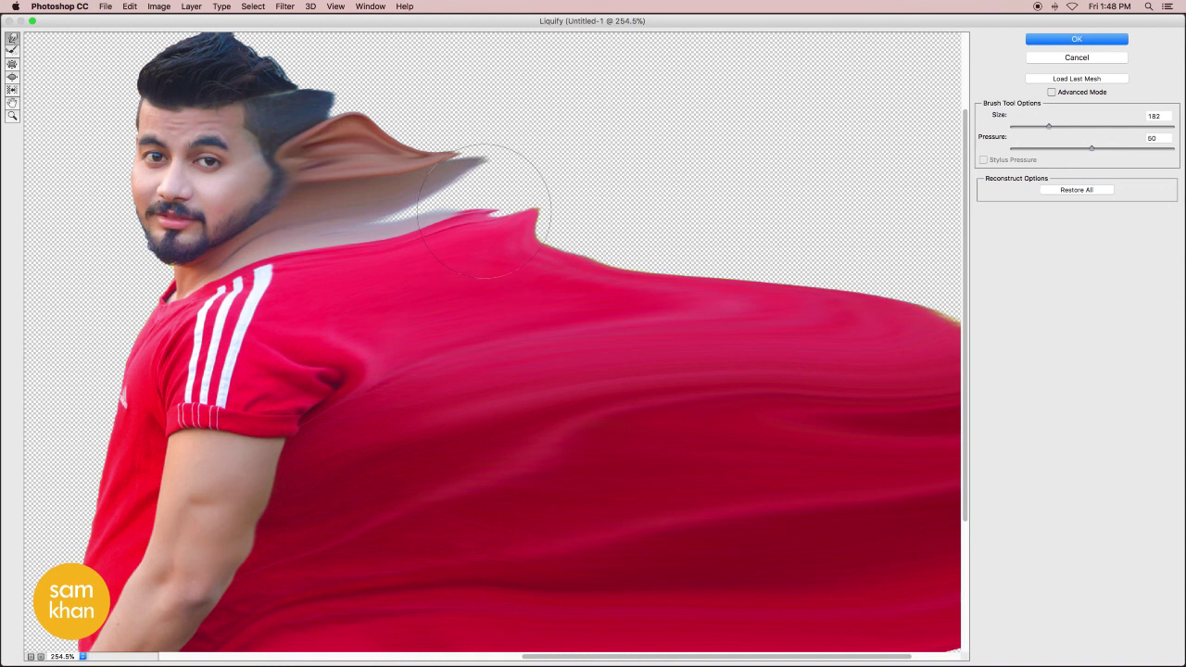
- With a larger brush, push the shoulder outline up and right into a bulge
drag(529, 203, 611, 249)
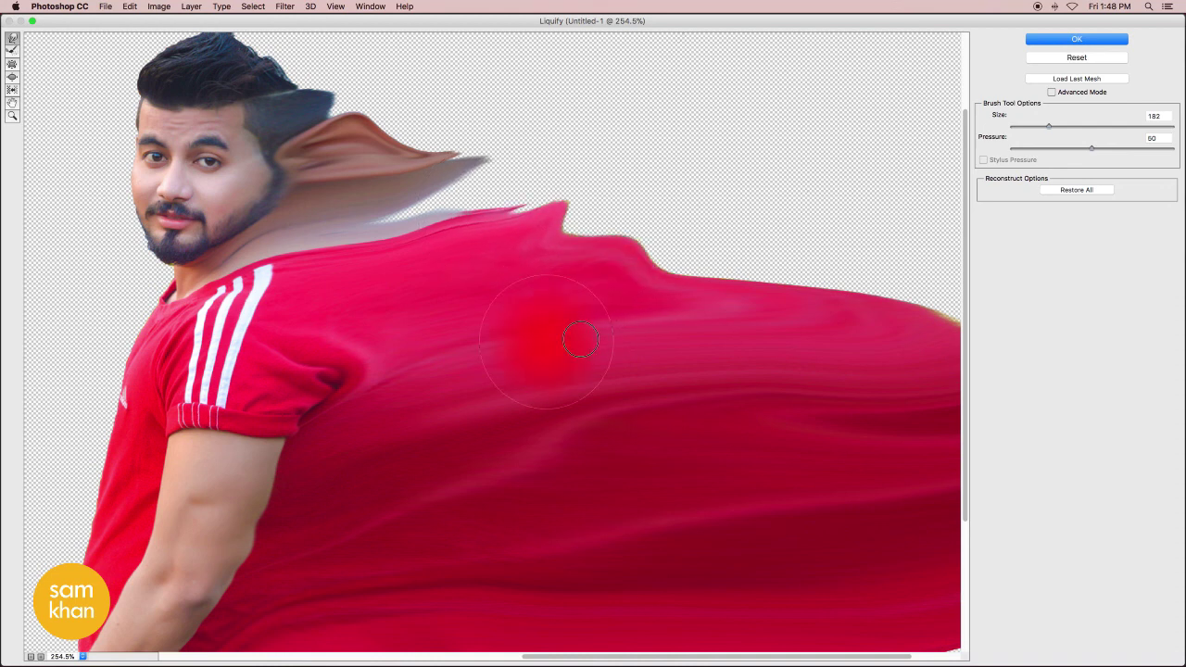
drag(694, 297, 869, 122)
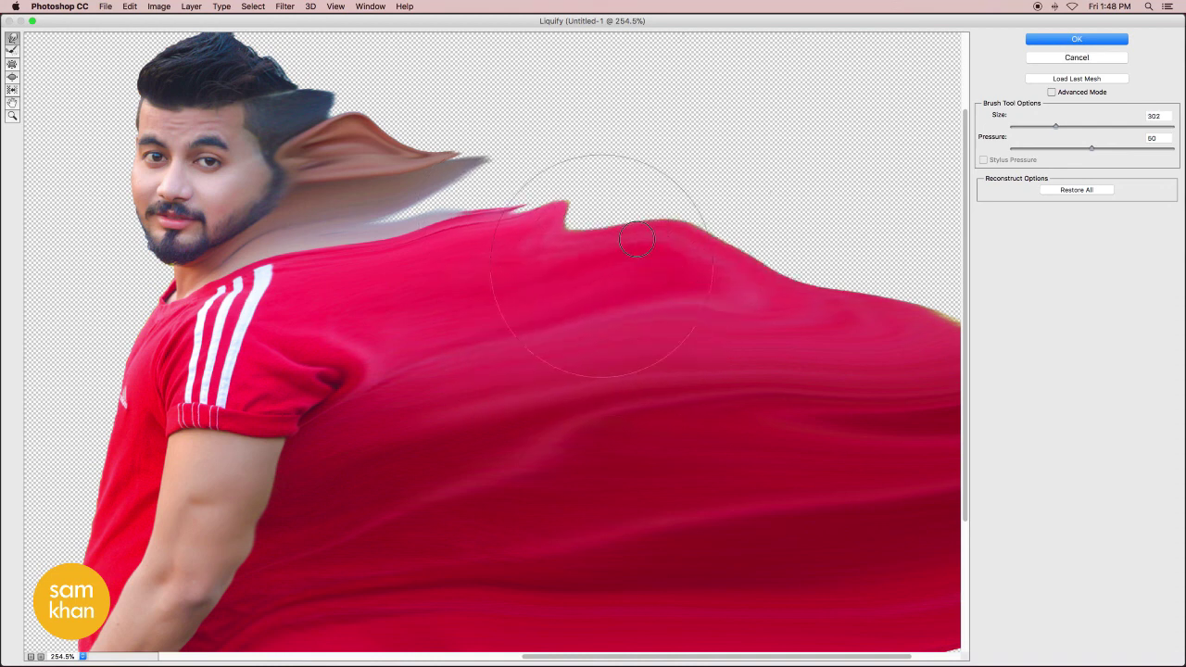
drag(622, 212, 767, 291)
scroll(778, 245, right, 3)
- At 200% preview, sweep the shirt's top edge into a slope rising to the top-right corner
alt+super+click(559, 299)
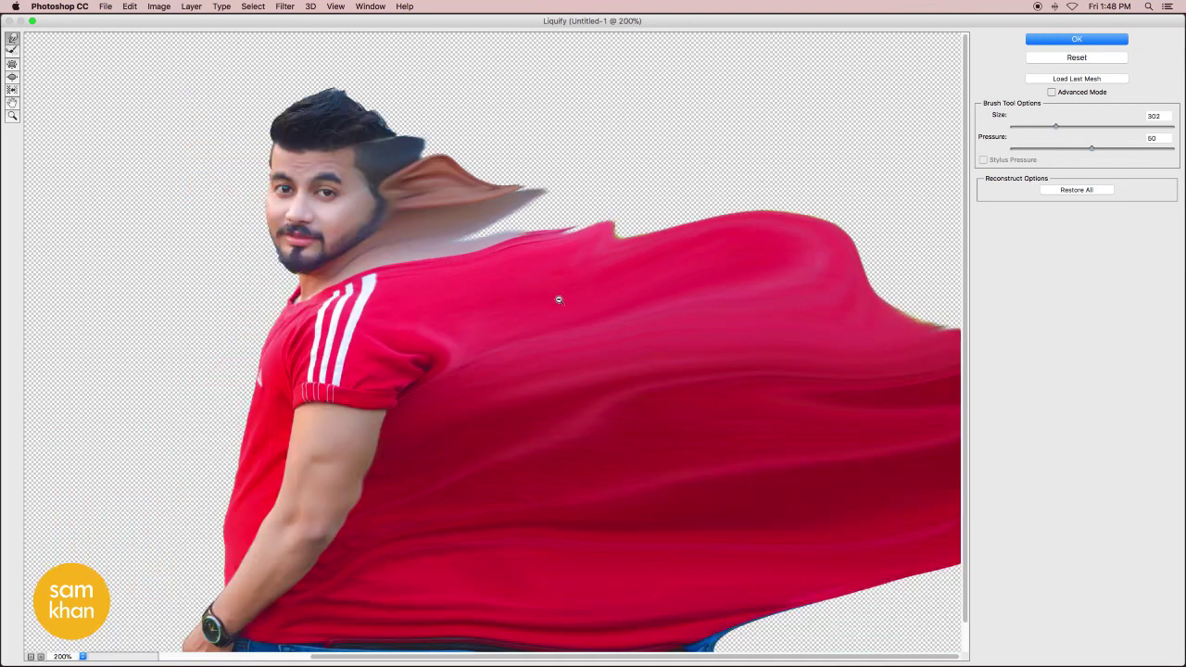
drag(603, 254, 834, 176)
drag(667, 213, 768, 146)
mouse_move(797, 186)
mouse_down()
mouse_move(913, 240)
mouse_move(914, 64)
mouse_up()
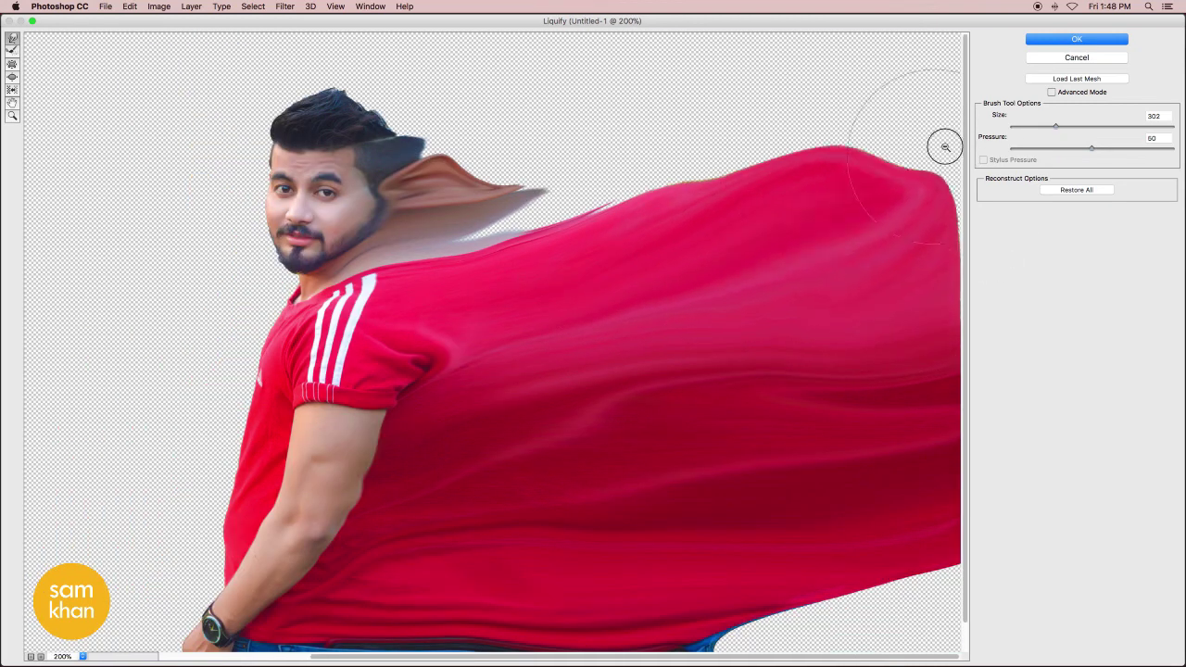
mouse_move(940, 146)
mouse_down()
mouse_move(877, 84)
mouse_move(670, 74)
mouse_move(704, 21)
mouse_up()
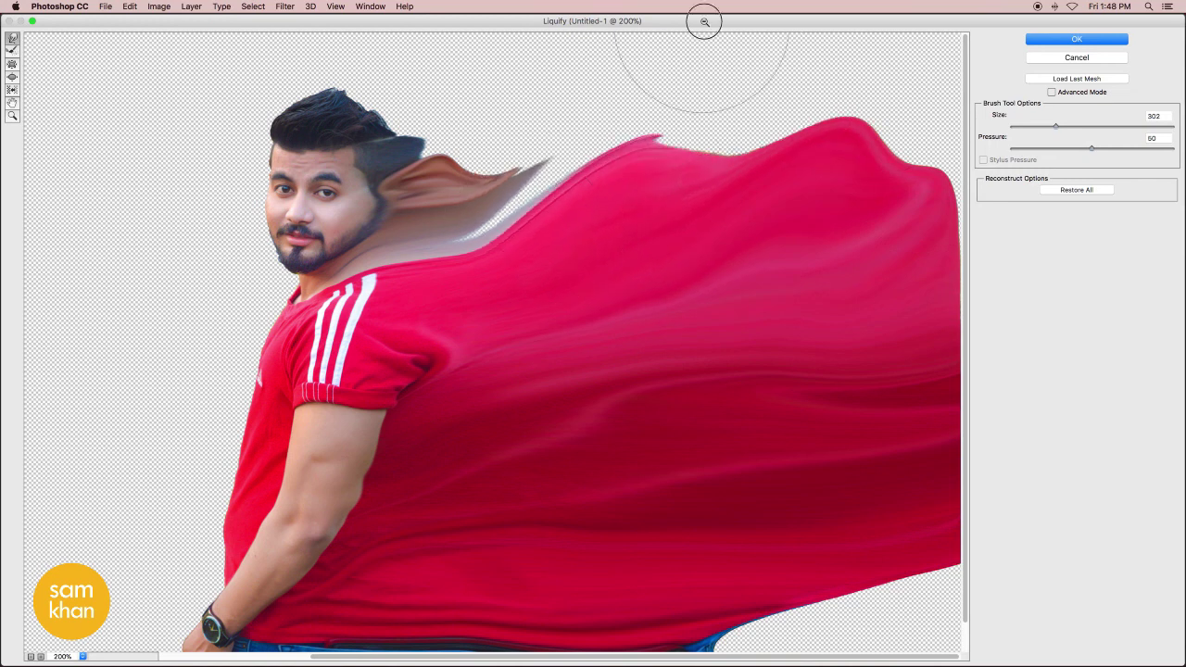
mouse_move(576, 193)
mouse_down()
mouse_move(819, 69)
mouse_move(958, 52)
mouse_up()
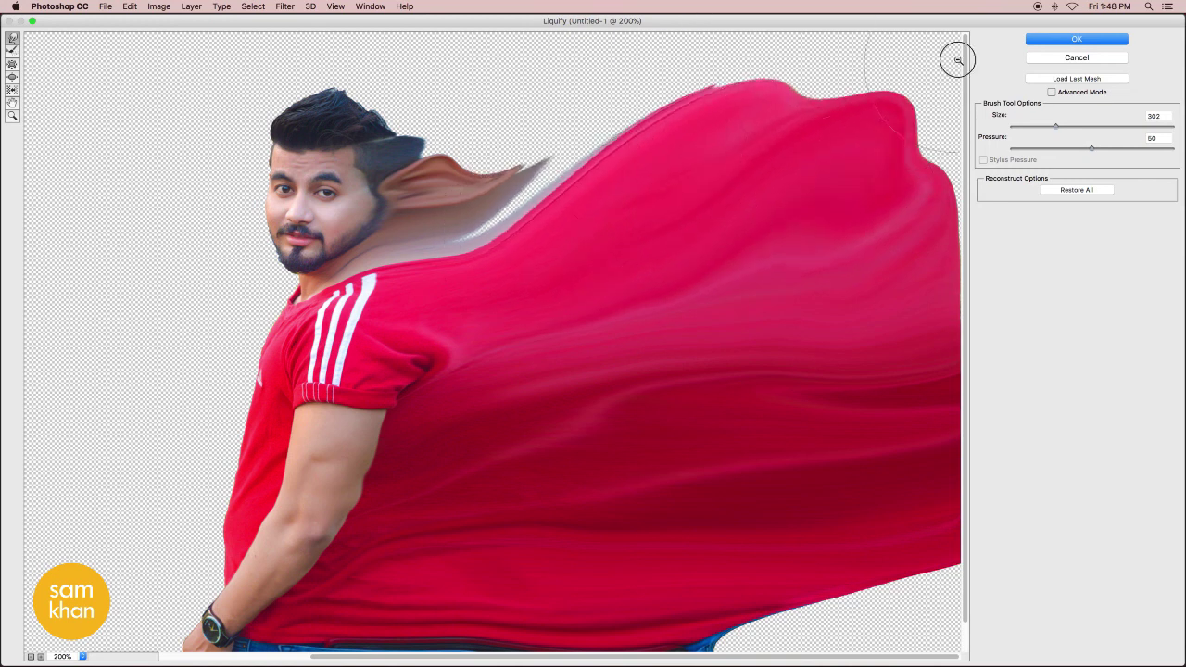
mouse_move(955, 130)
mouse_down()
mouse_move(866, 31)
mouse_move(1025, 5)
mouse_move(917, 4)
mouse_up()
mouse_move(621, 137)
mouse_down()
mouse_move(741, 80)
mouse_move(504, 119)
mouse_move(615, 70)
mouse_up()
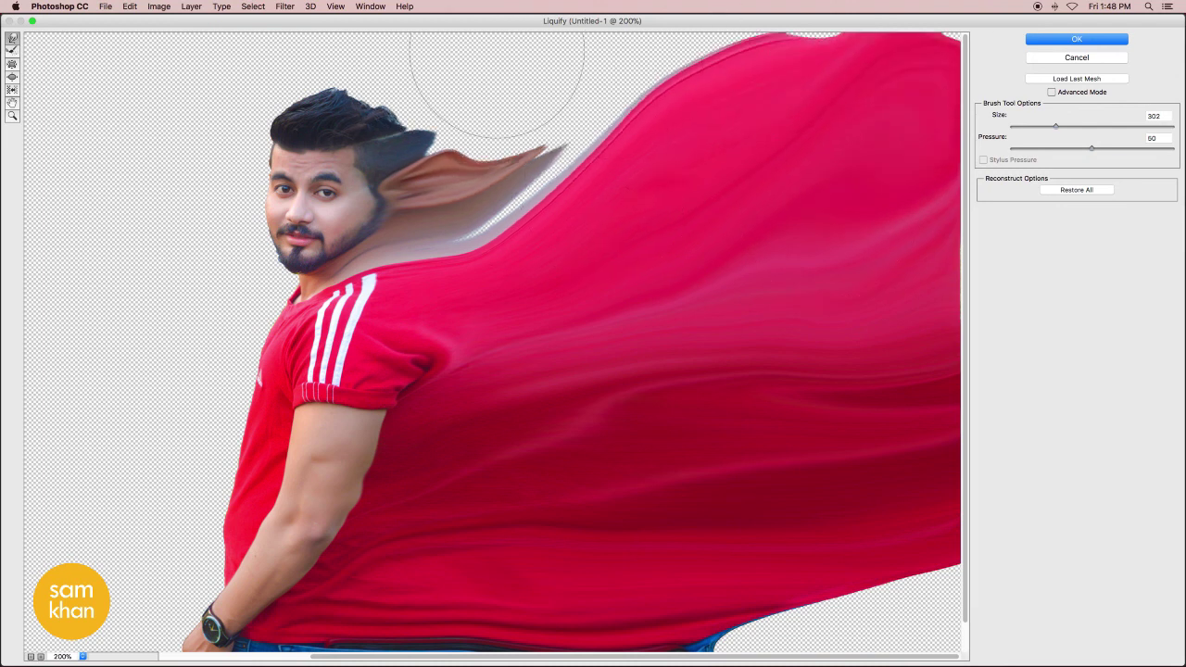
- With the brush shrunk to about 212, sweep the hair into spikes up and to the right
mouse_move(410, 80)
mouse_down()
mouse_move(334, 111)
mouse_move(351, 25)
mouse_up()
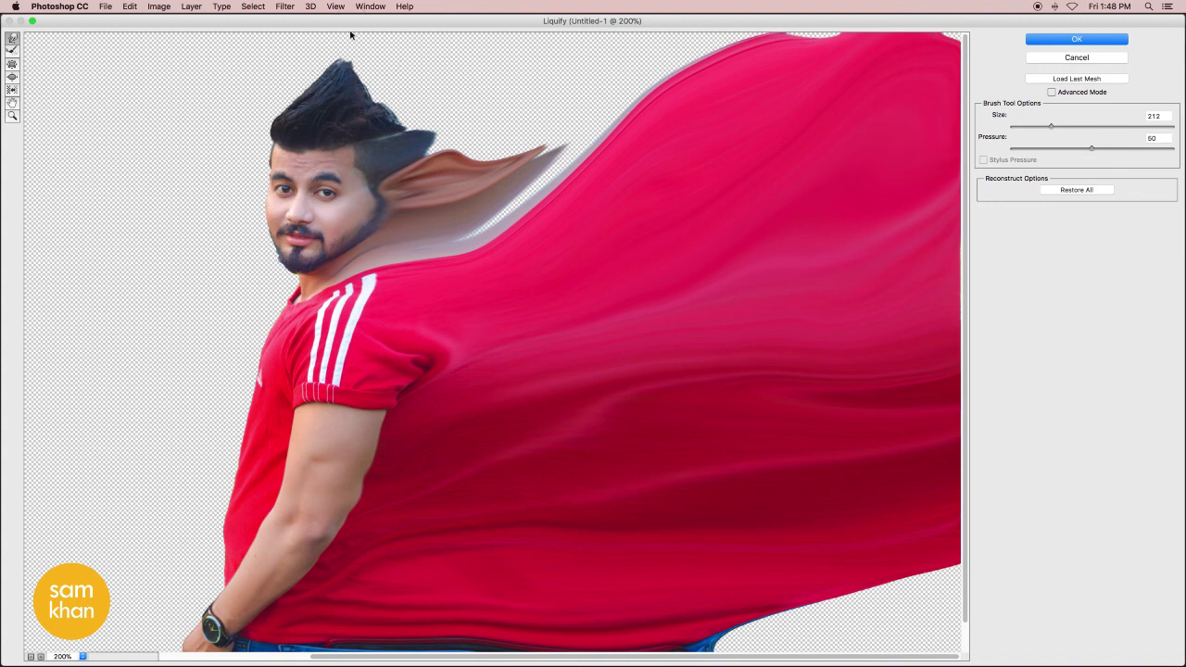
mouse_move(319, 93)
mouse_down()
mouse_move(364, 9)
mouse_move(461, 27)
mouse_move(485, 8)
mouse_up()
drag(375, 93, 463, 39)
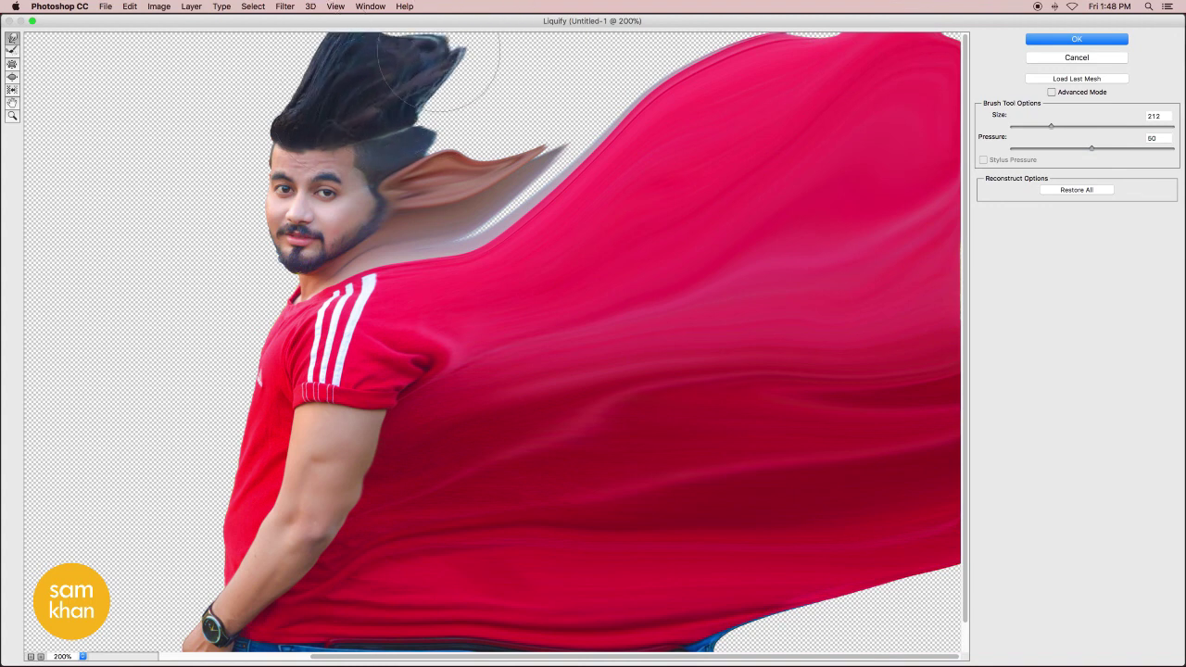
drag(352, 96, 443, 3)
mouse_move(433, 96)
mouse_down()
mouse_move(543, 66)
mouse_move(553, 40)
mouse_up()
drag(463, 111, 562, 95)
mouse_move(454, 120)
mouse_down()
mouse_move(574, 92)
mouse_move(606, 64)
mouse_move(676, 96)
mouse_up()
- Lift the shirt contour up into the hair, reshape hair along the top edge, then view at 100%
drag(458, 273, 587, 151)
mouse_move(482, 223)
mouse_down()
mouse_move(593, 102)
mouse_move(562, 88)
mouse_up()
mouse_move(533, 181)
mouse_down()
mouse_move(616, 60)
mouse_move(667, 56)
mouse_up()
drag(556, 162, 686, 28)
drag(519, 120, 630, 37)
drag(482, 93, 612, 5)
drag(556, 92, 676, 4)
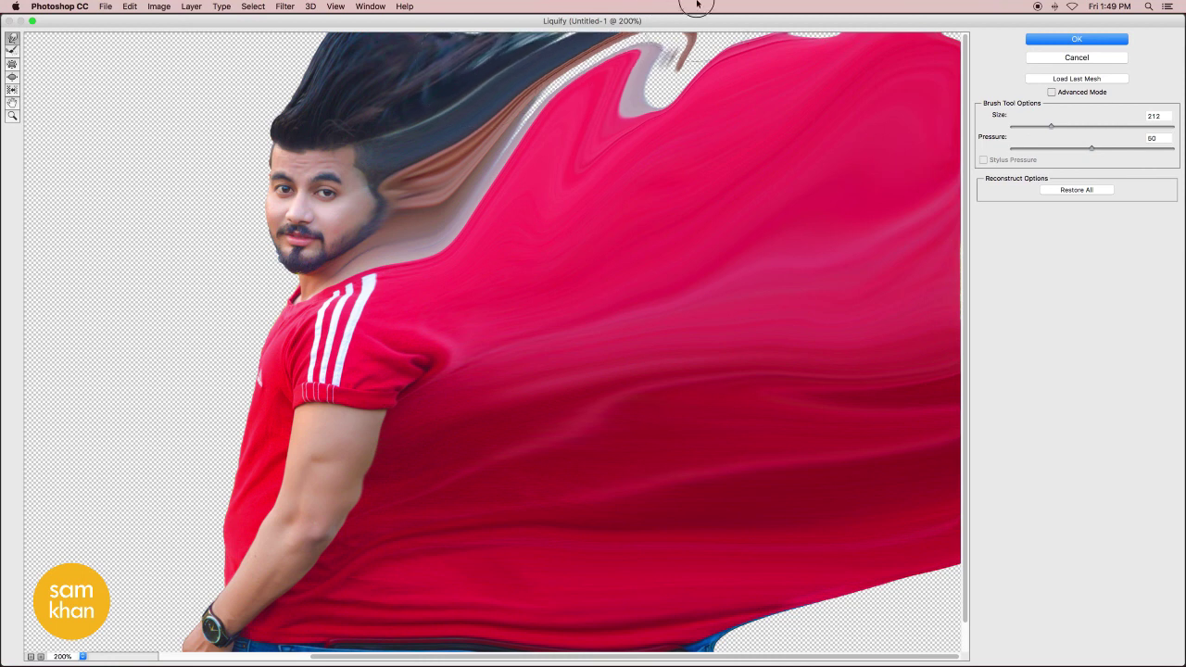
drag(593, 93, 670, 24)
drag(631, 92, 651, 99)
alt+click(631, 108)
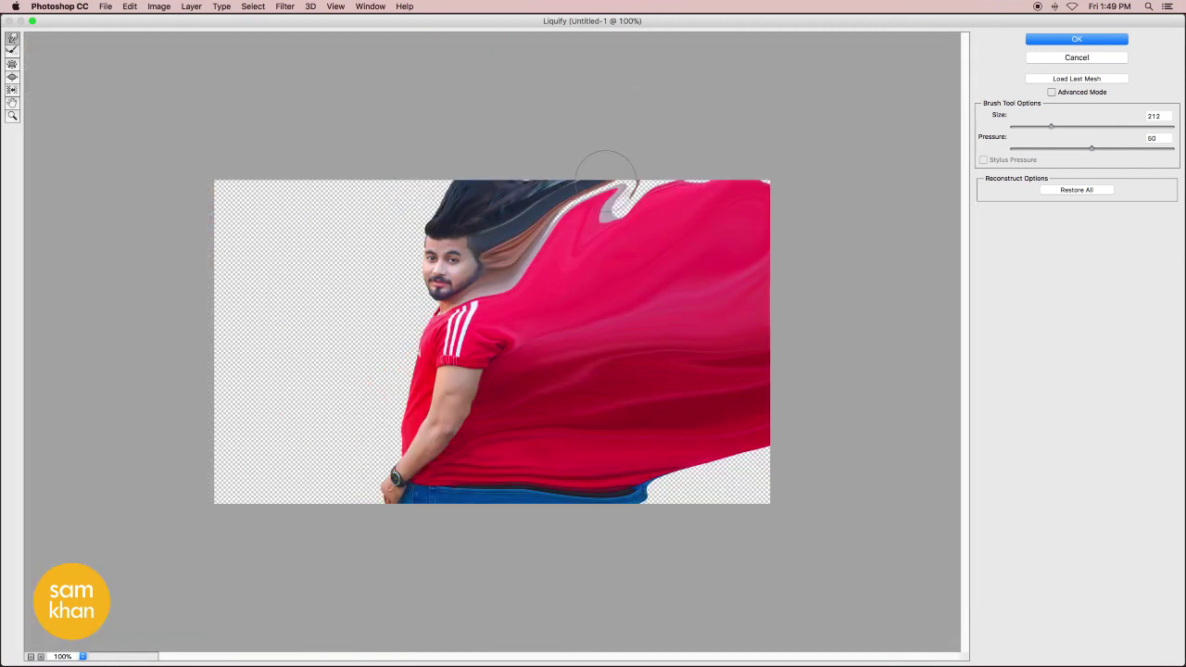
- Fill the lower-right corner with the red shirt and cover the white streak near the neck
drag(606, 172, 672, 133)
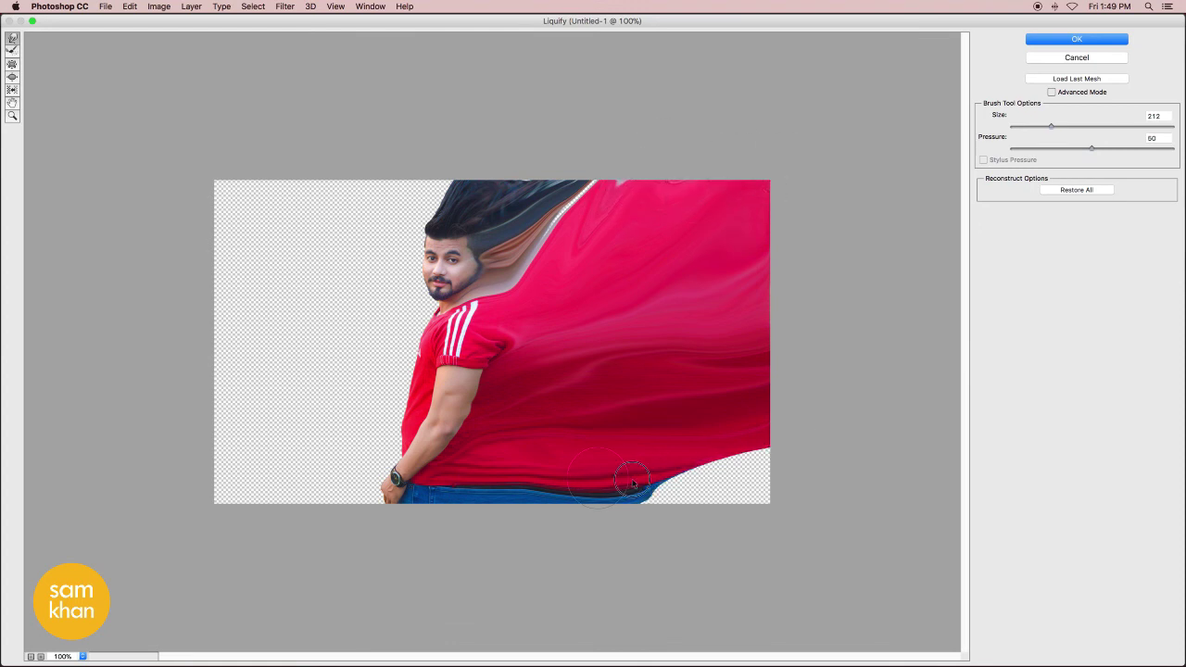
drag(631, 481, 729, 481)
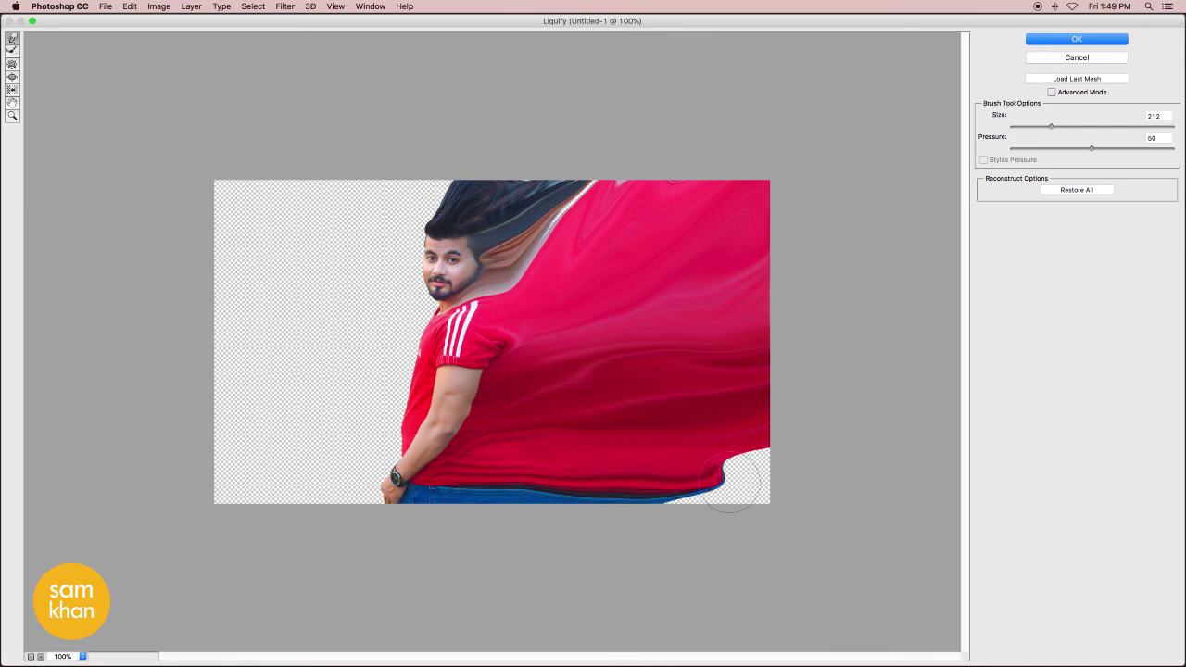
drag(649, 424, 805, 482)
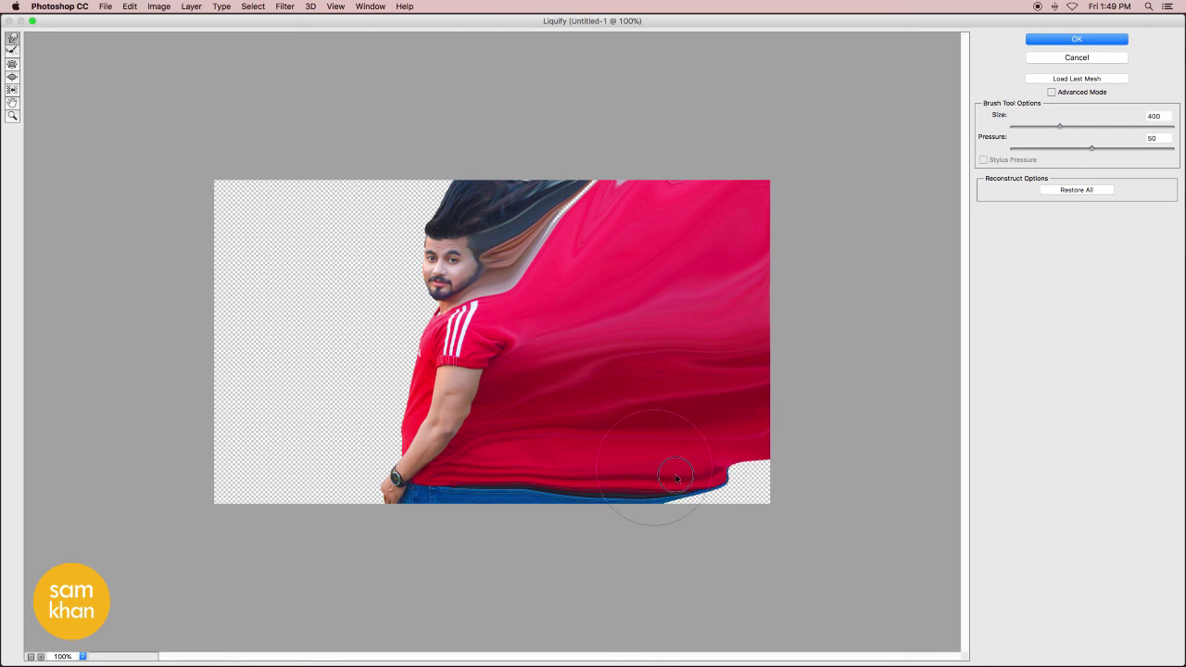
drag(676, 477, 760, 492)
drag(622, 490, 756, 489)
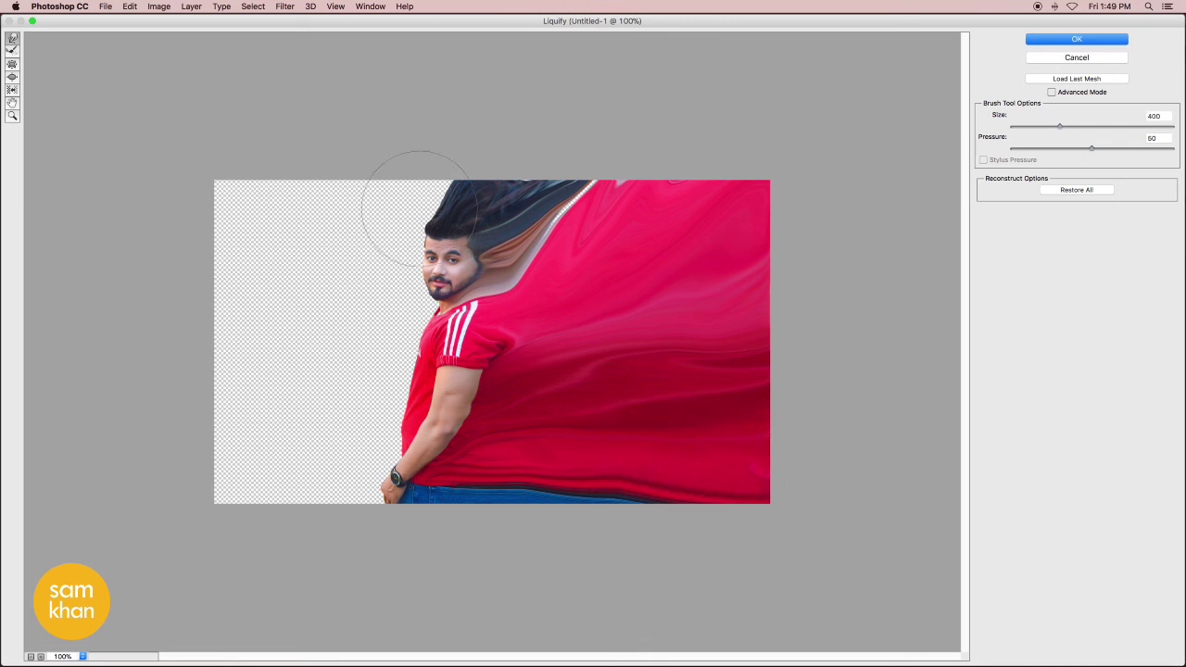
mouse_move(420, 208)
mouse_down()
mouse_move(519, 231)
mouse_move(556, 176)
mouse_move(608, 132)
mouse_move(587, 133)
mouse_move(576, 193)
mouse_up()
- With the brush at about 290, sweep the hair top-left and push brown streaks into red
drag(473, 190, 413, 212)
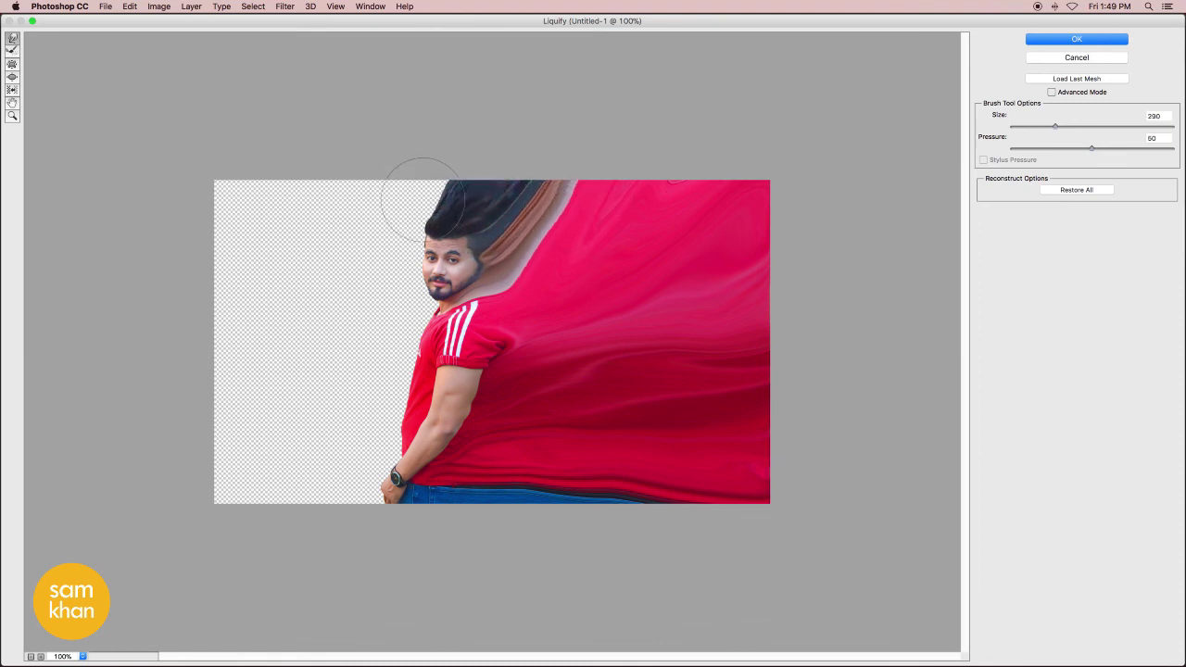
drag(378, 165, 386, 181)
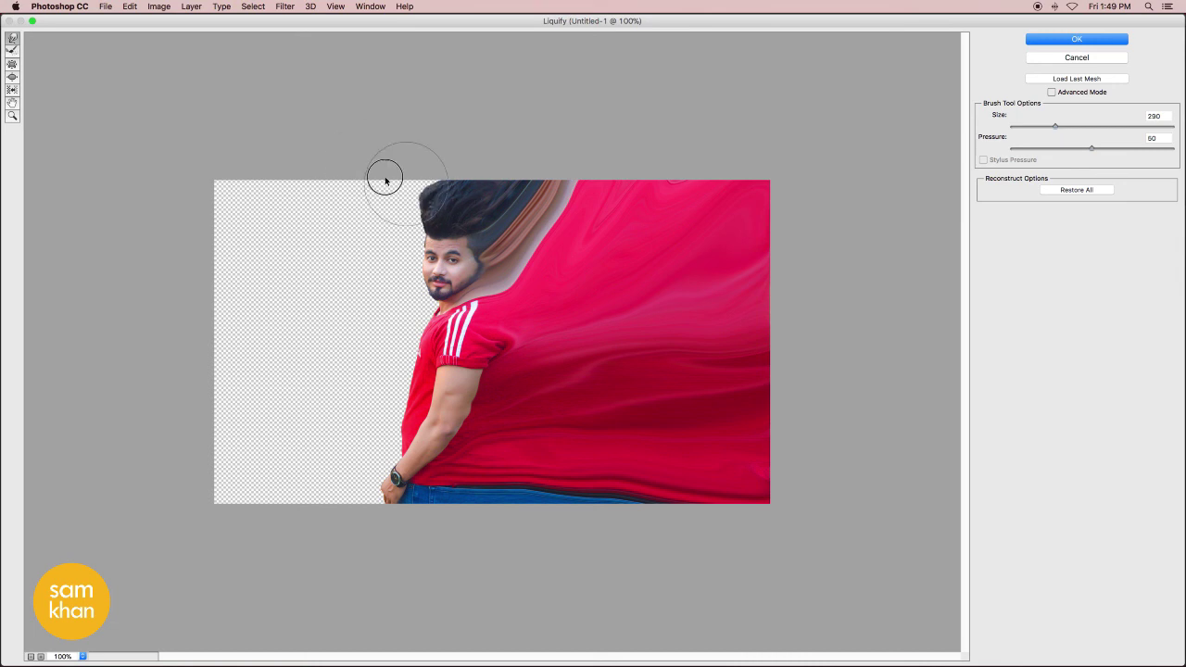
mouse_move(443, 206)
mouse_down()
mouse_move(383, 164)
mouse_move(336, 162)
mouse_up()
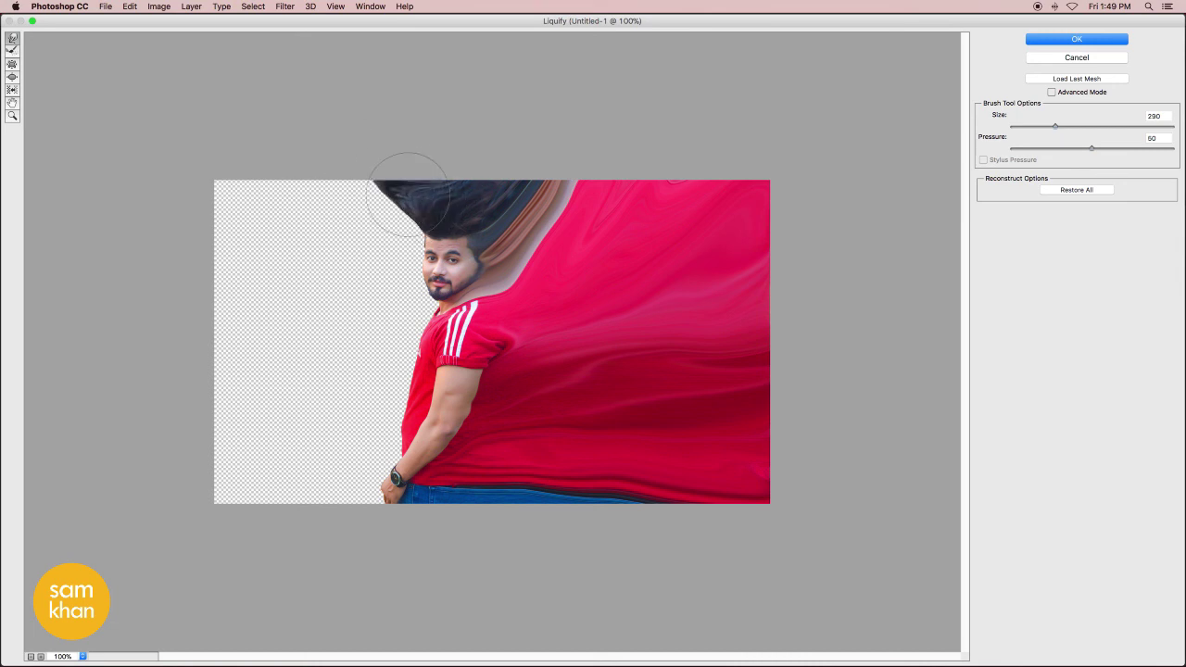
drag(409, 194, 370, 177)
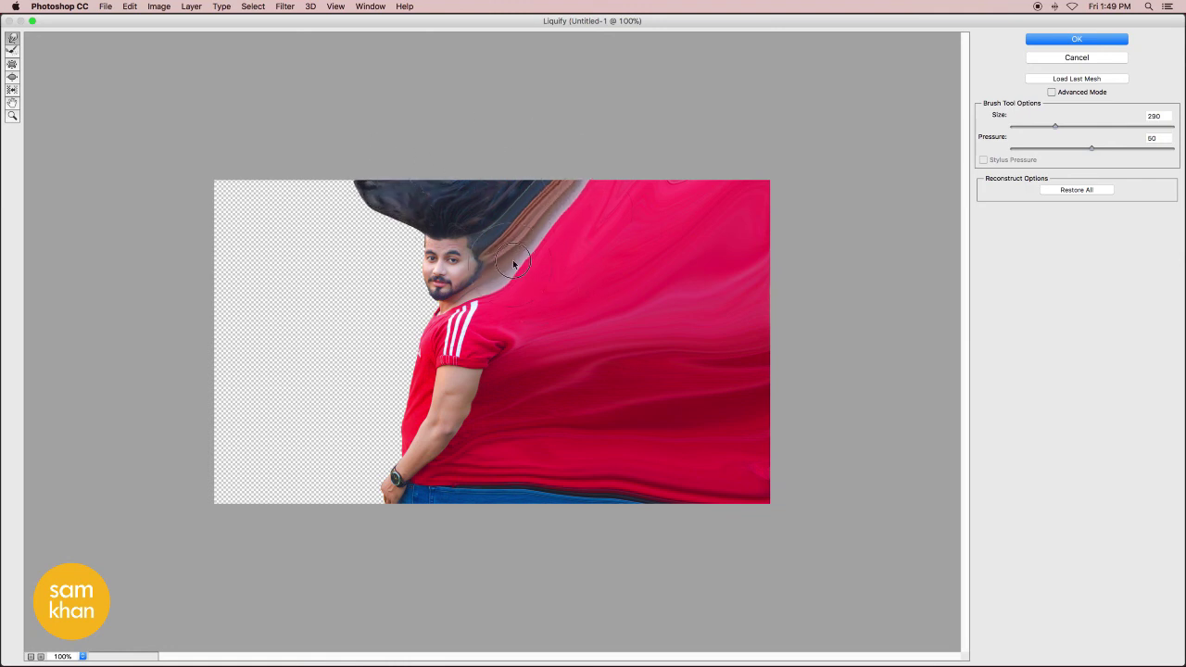
drag(561, 269, 577, 164)
drag(536, 216, 601, 136)
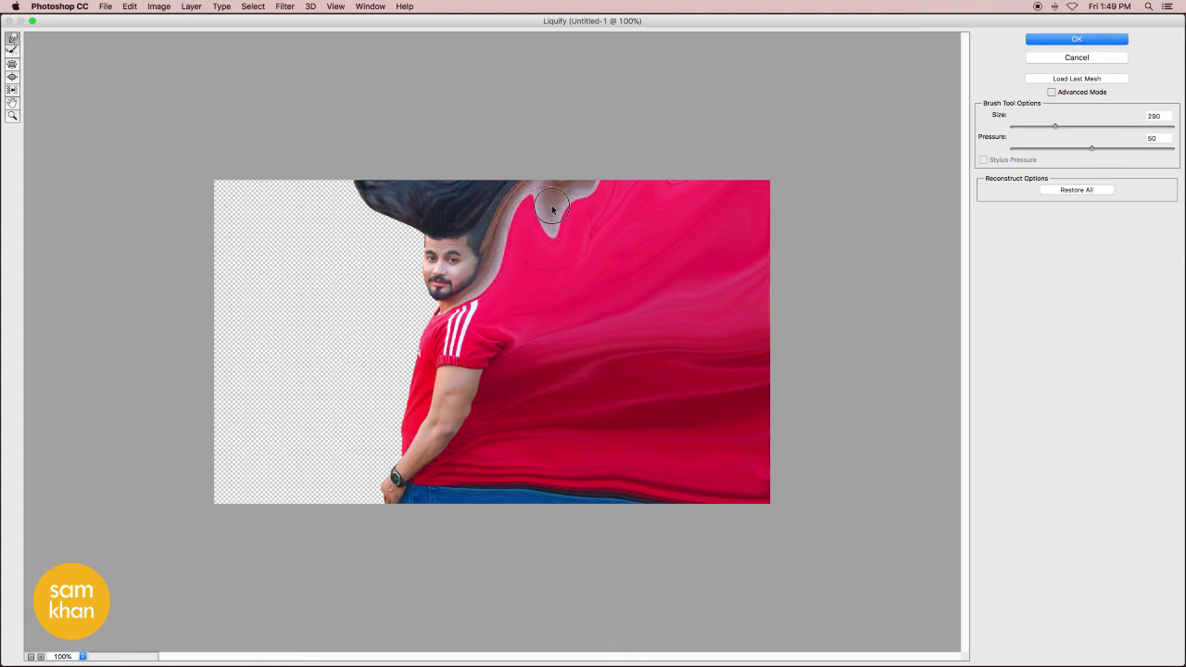
drag(552, 210, 599, 143)
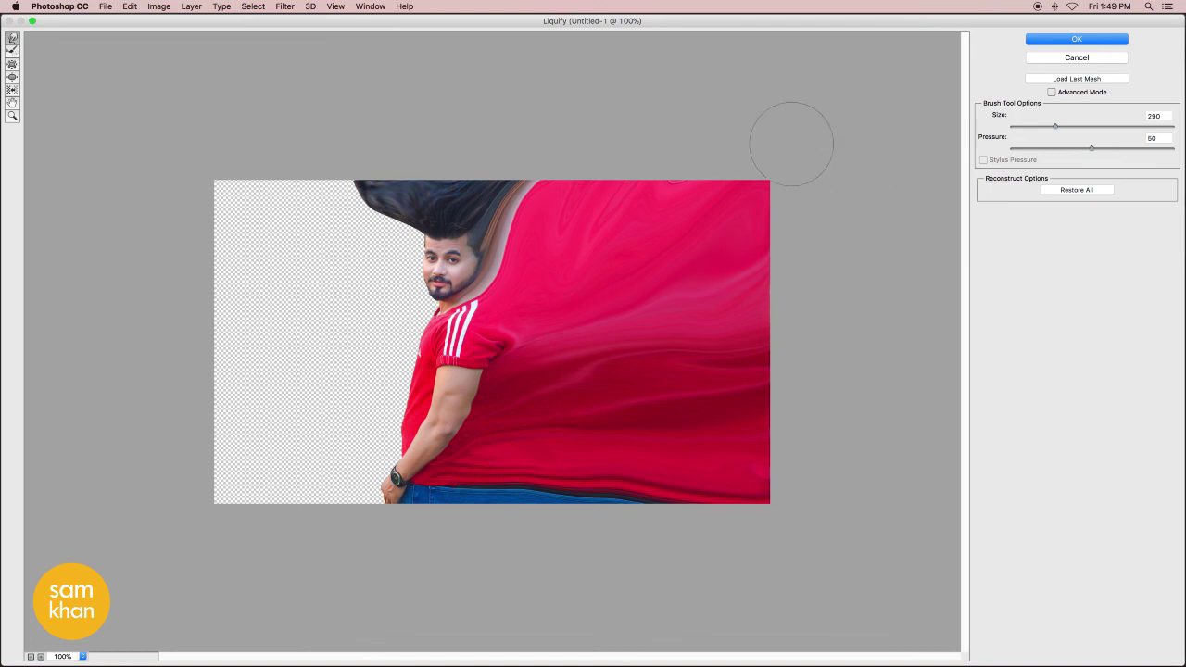
- Apply the Liquify warp, show the main layer, hide the particles layer, and add a white mask to the main layer
click(1084, 42)
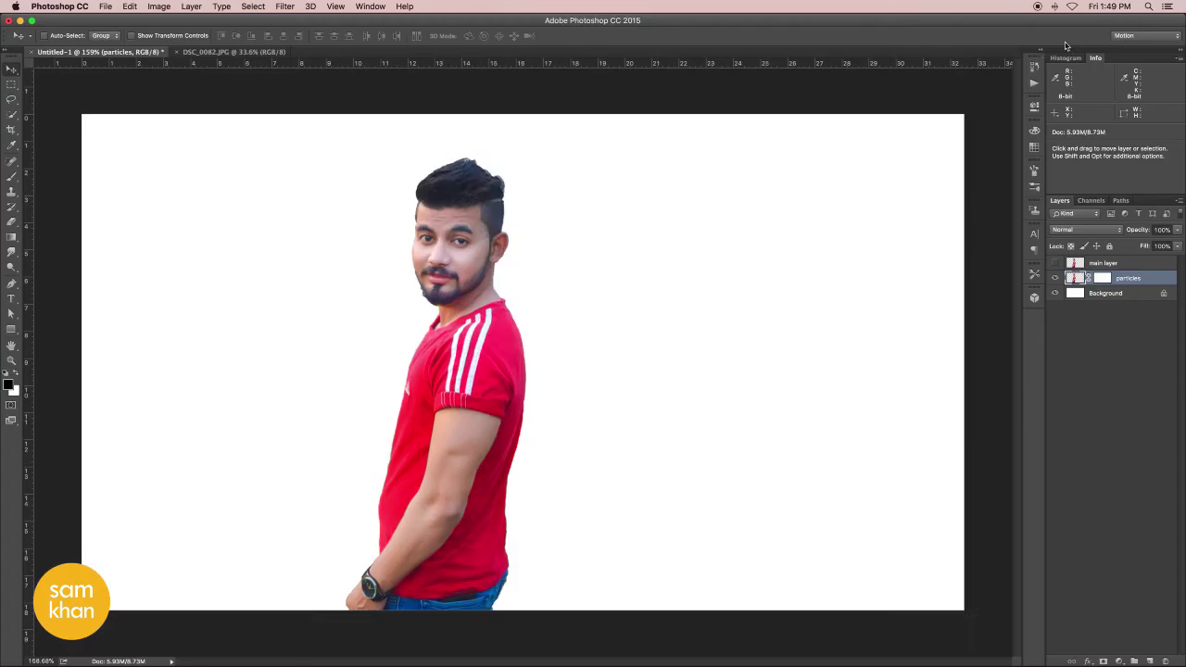
click(1065, 265)
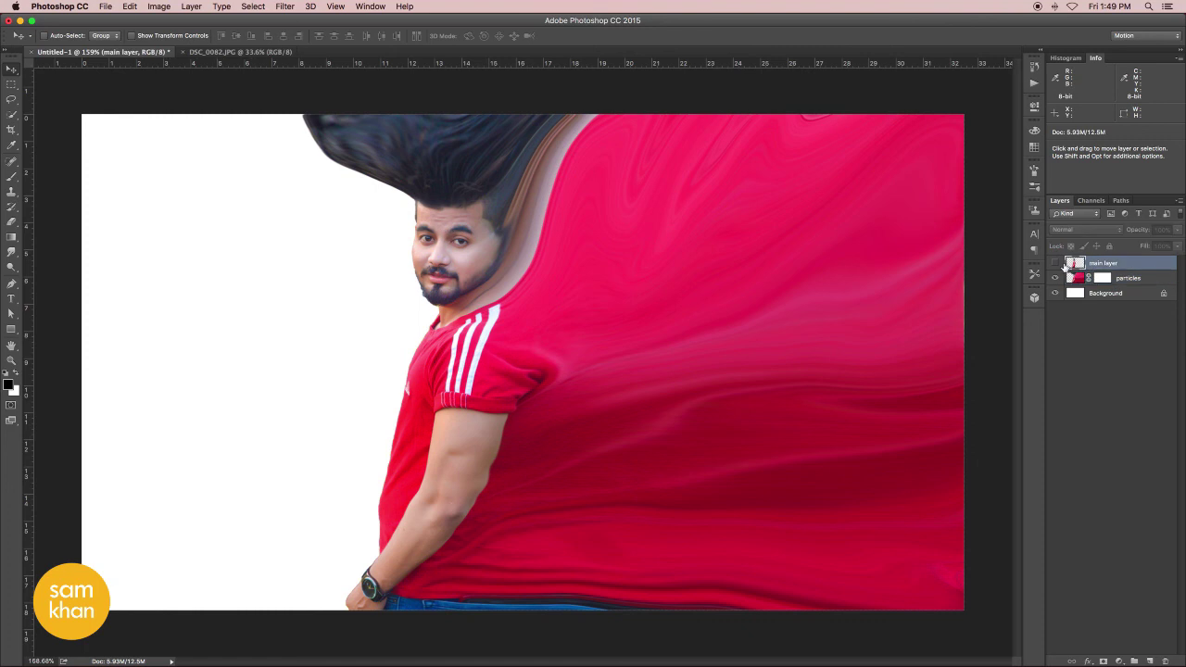
click(1054, 263)
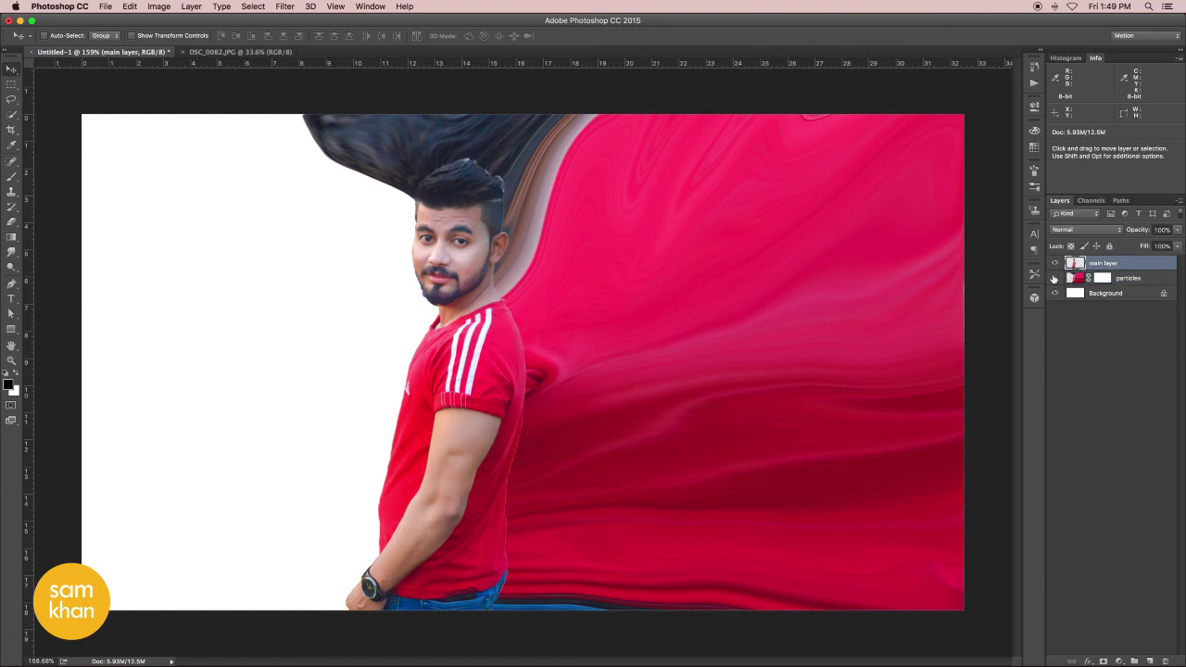
click(1055, 278)
click(1103, 661)
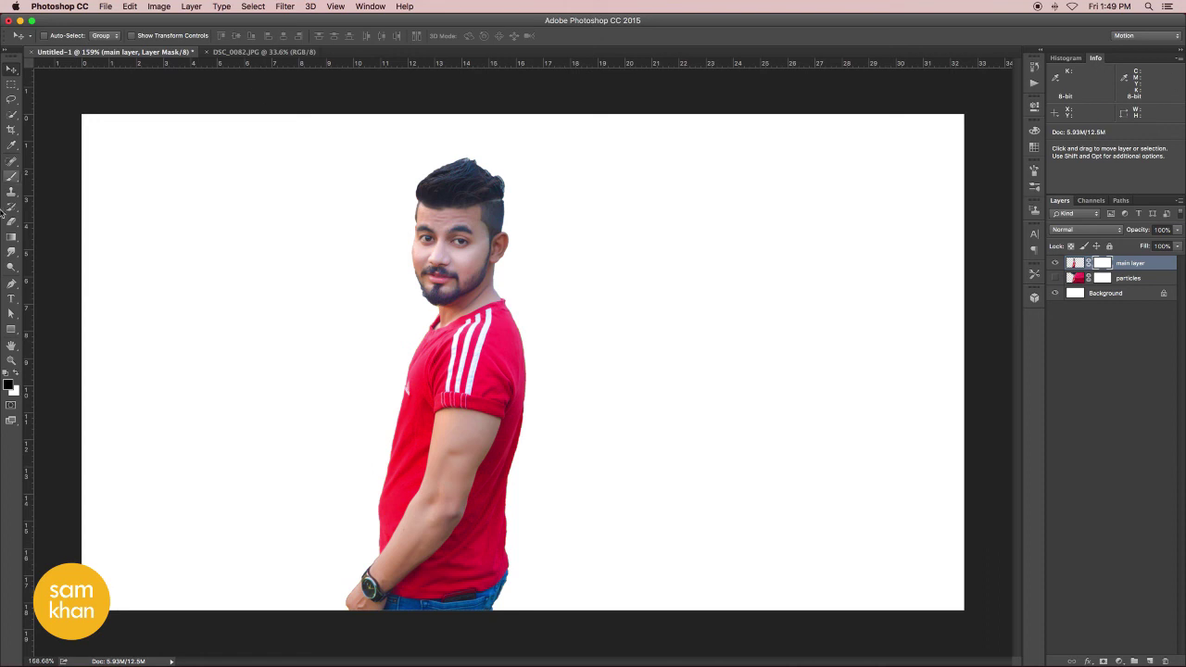
click(11, 180)
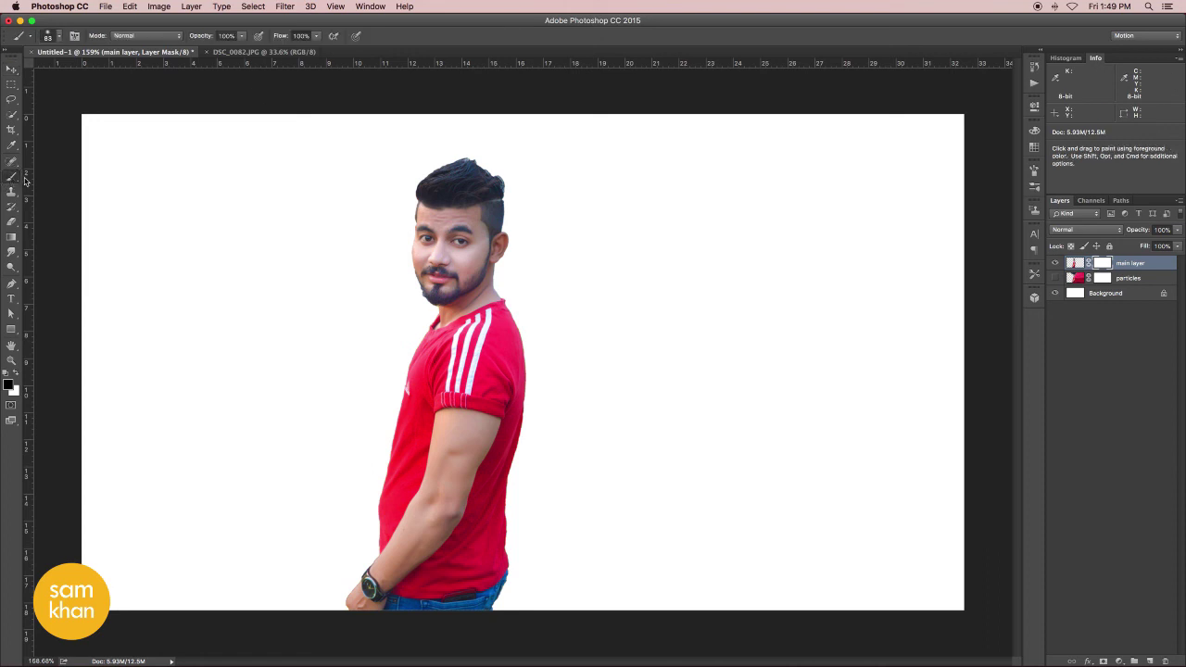
- Load Dust Explosion Brushes.abr into the brush presets via Load Brushes
click(59, 38)
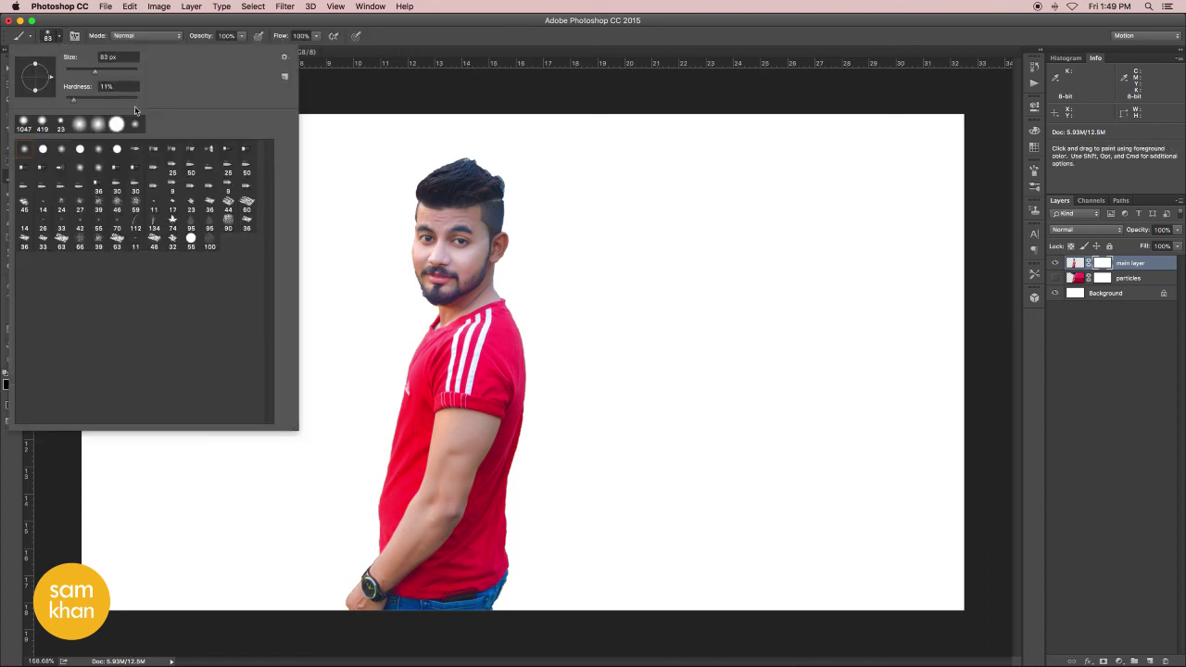
click(284, 59)
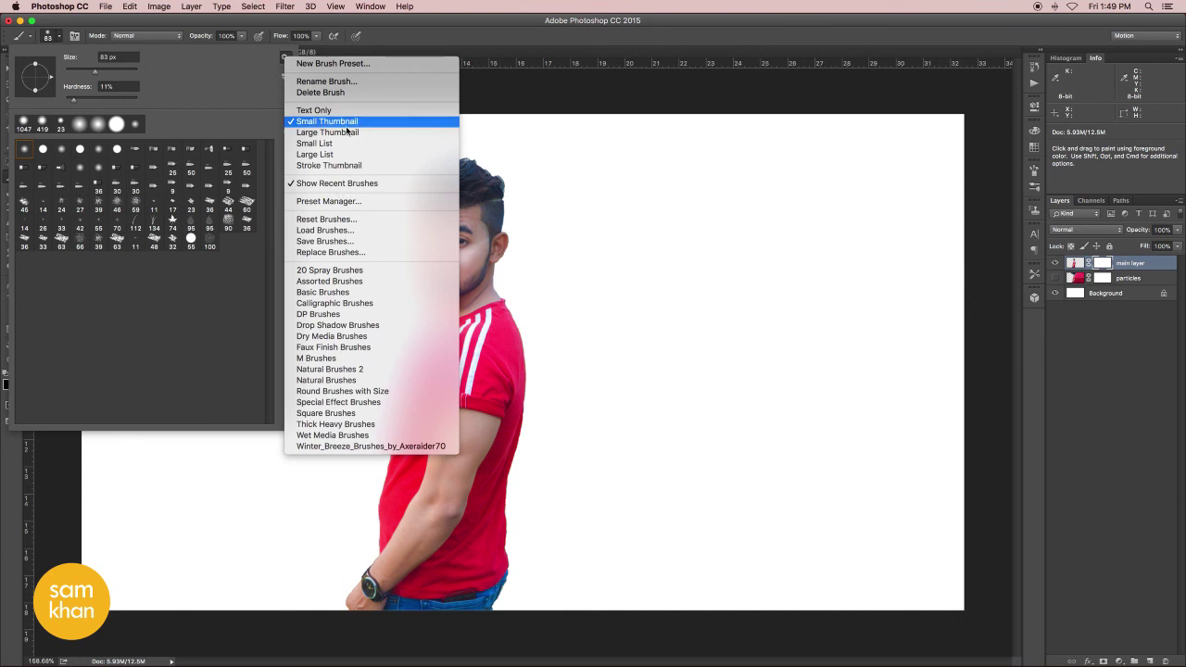
click(377, 231)
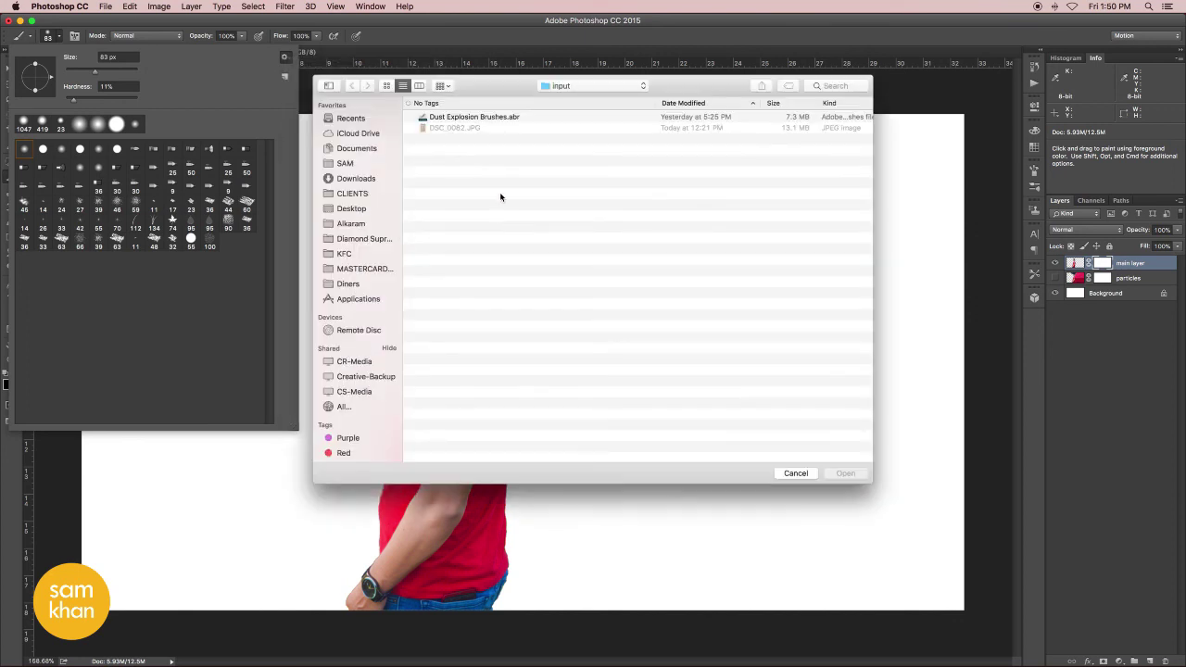
click(526, 117)
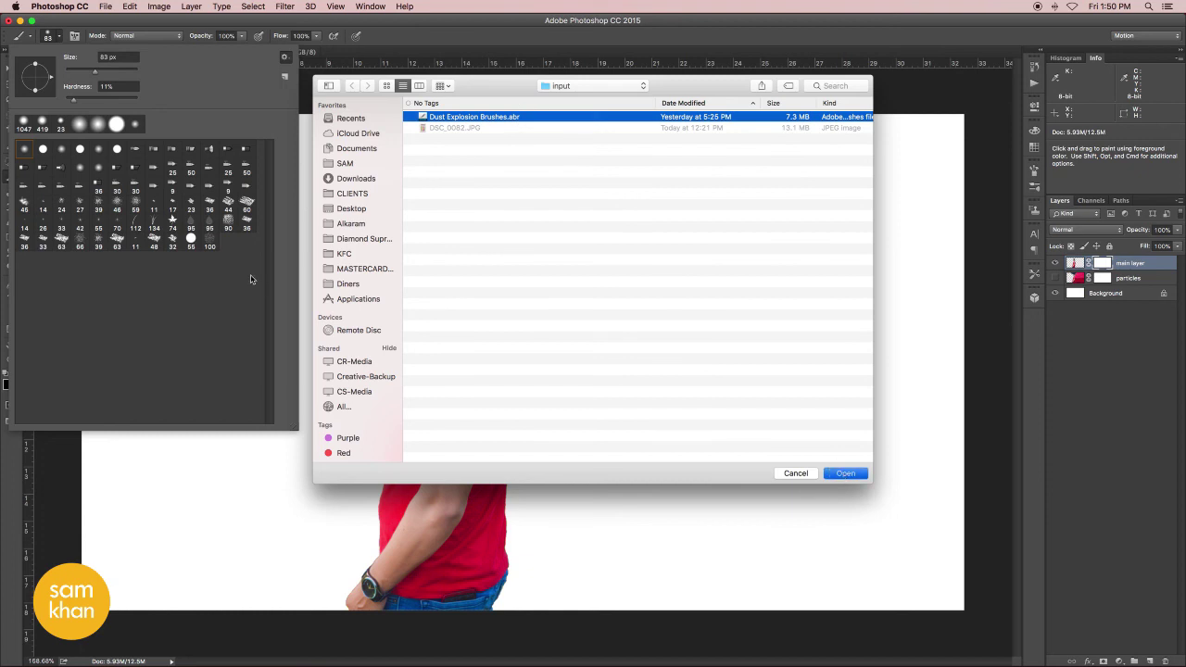
key(Return)
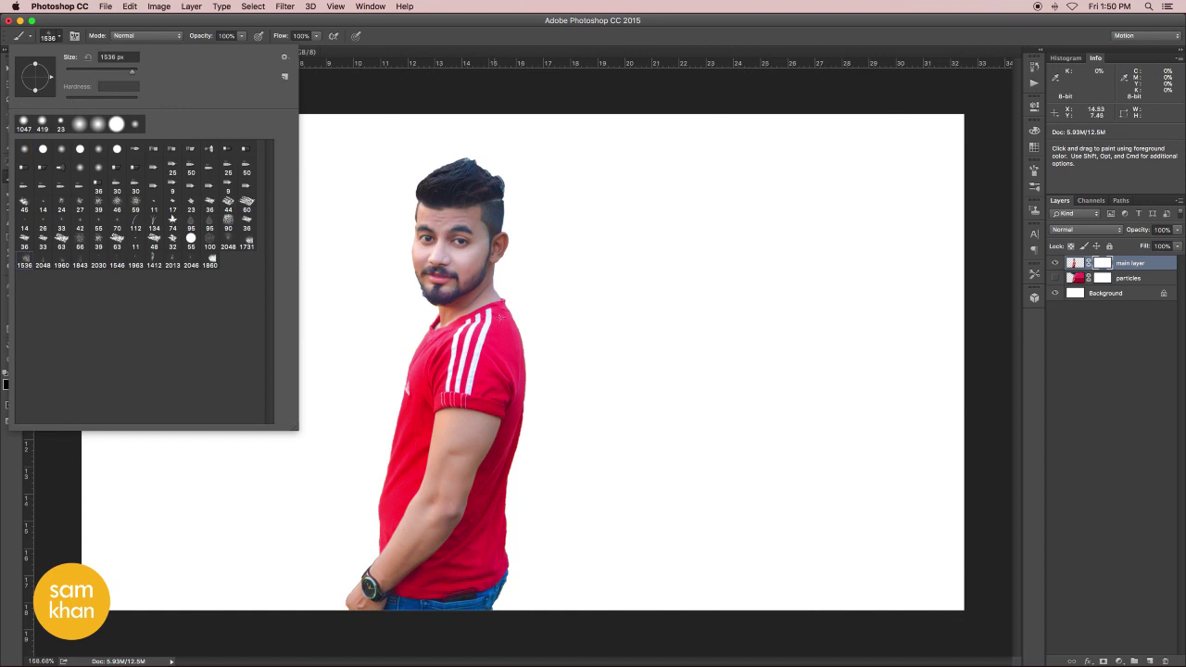
click(654, 305)
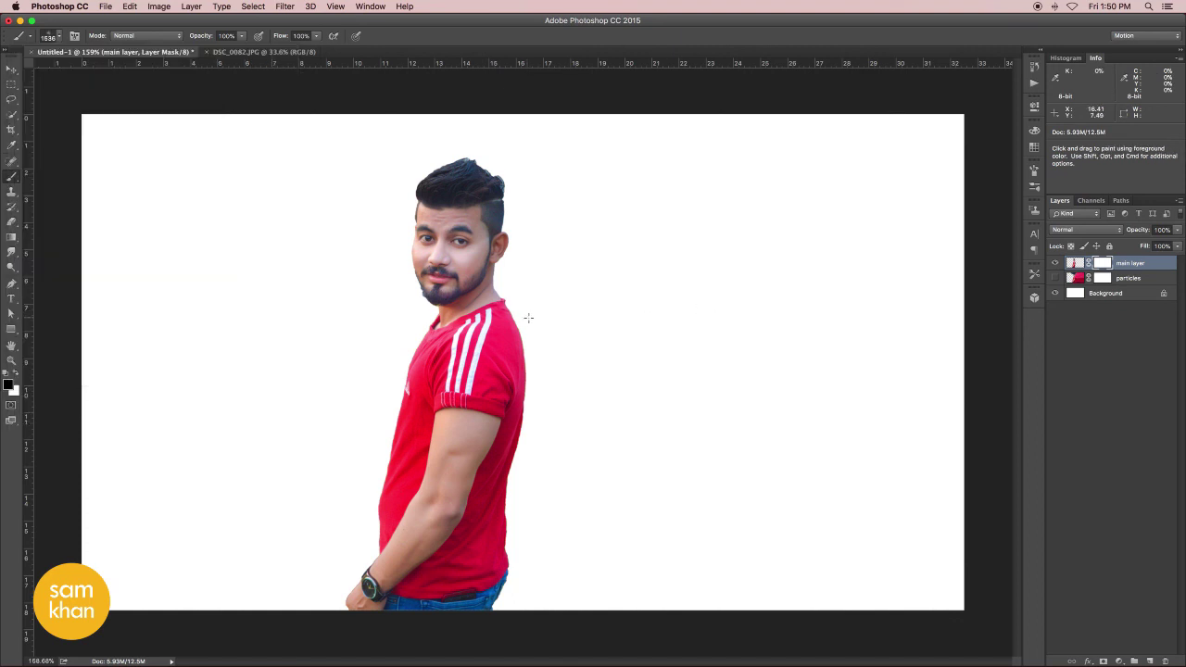
- Shrink the dust brush to 317 px, zoom in on the waist, and stamp particles at the shirt edge
drag(543, 328, 232, 346)
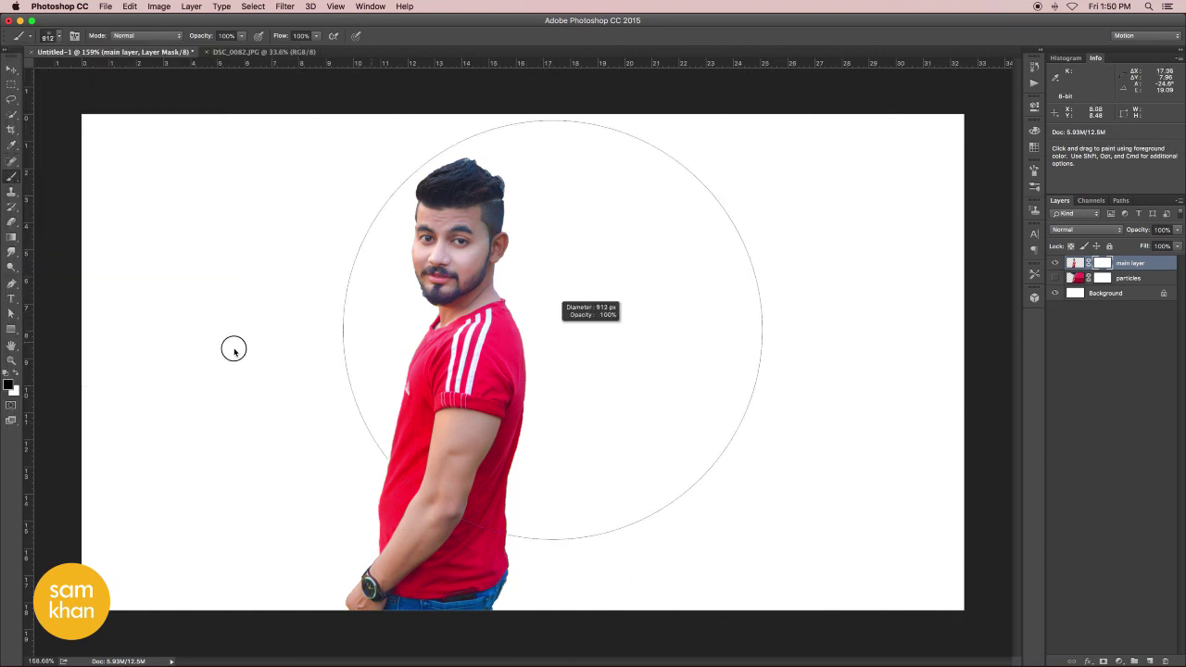
key(period)
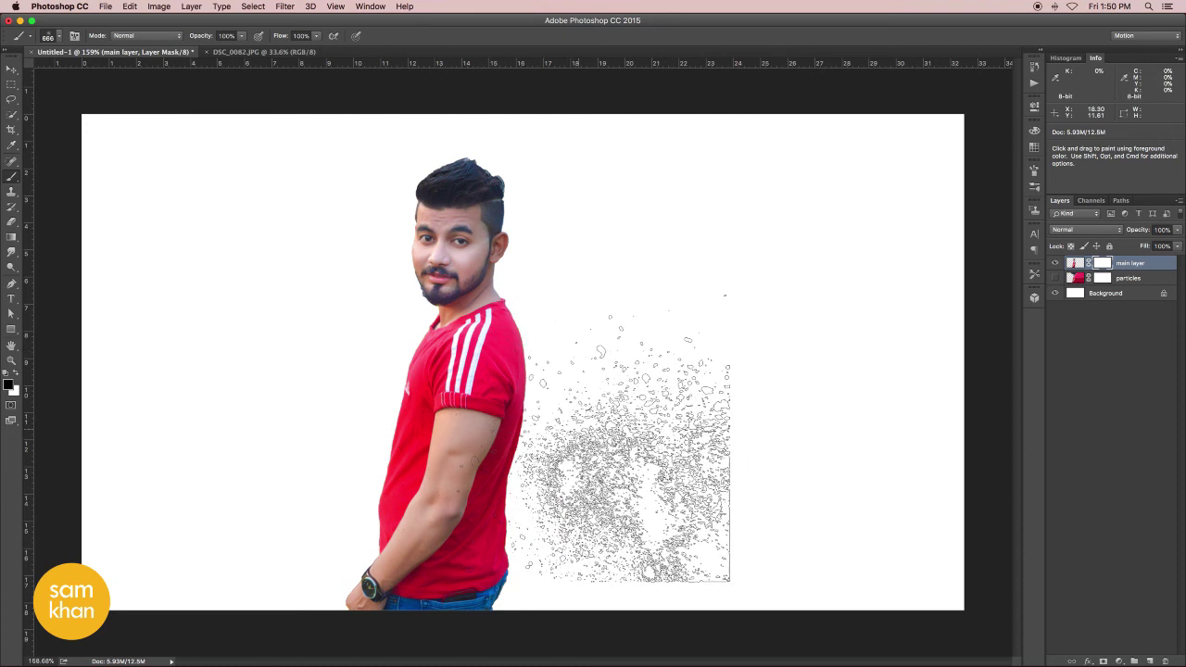
key(comma)
drag(579, 429, 463, 442)
key(period)
key(space)
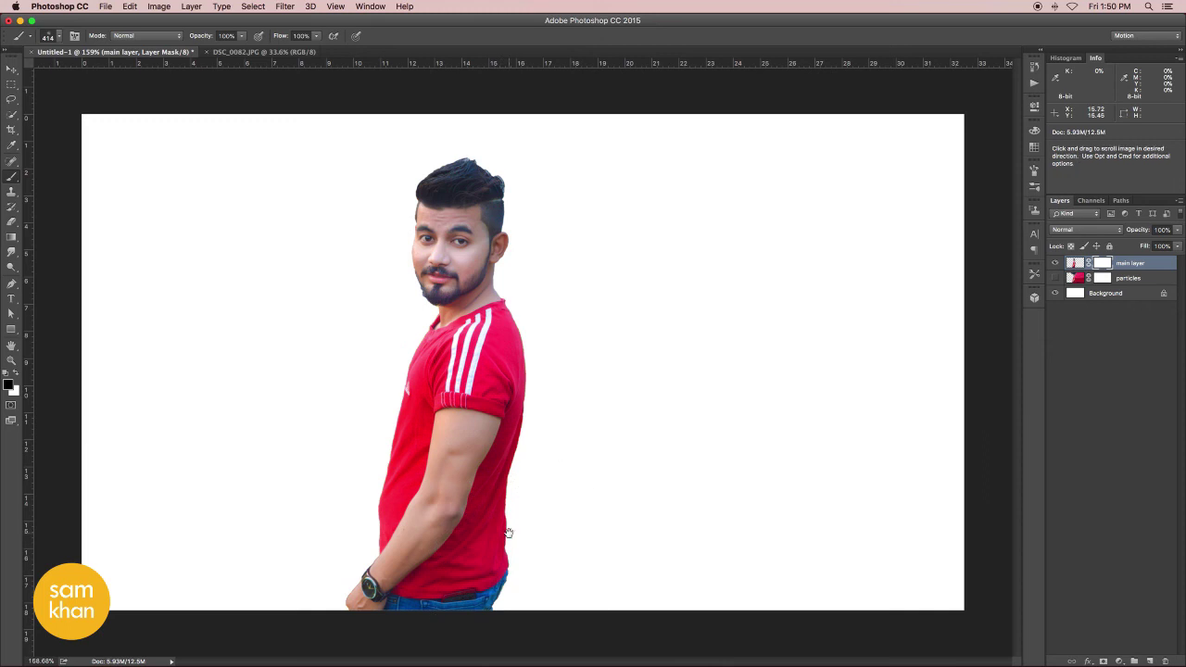
mouse_move(497, 530)
mouse_down()
mouse_move(559, 553)
mouse_move(556, 337)
mouse_up()
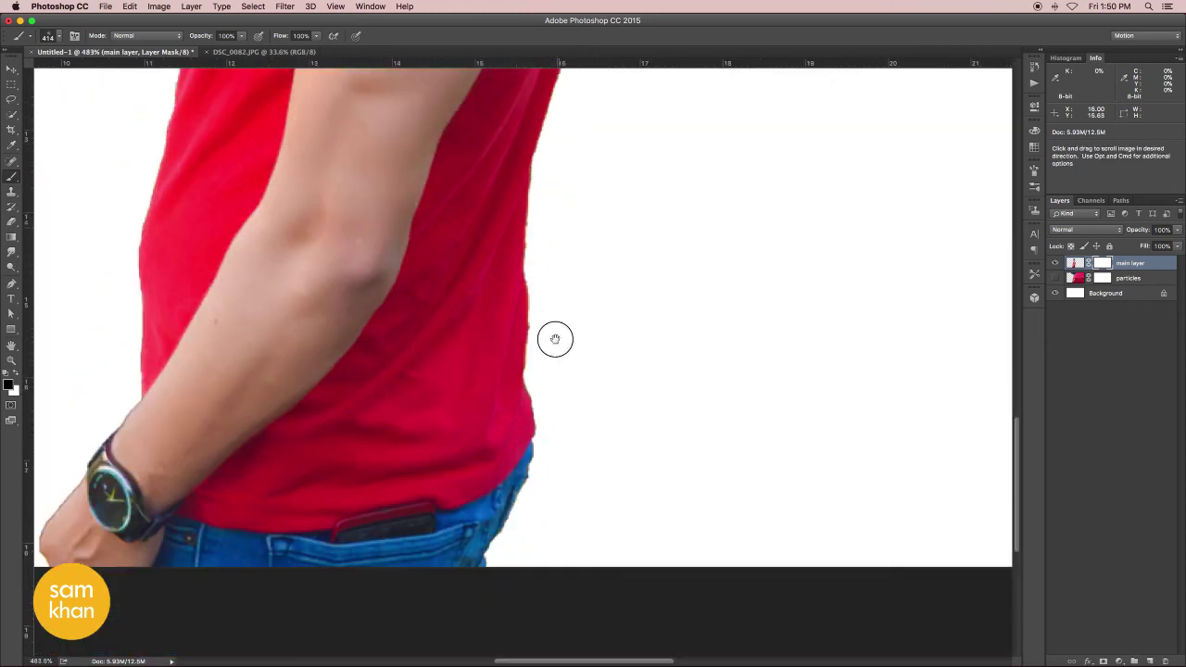
scroll(613, 481, down, 3)
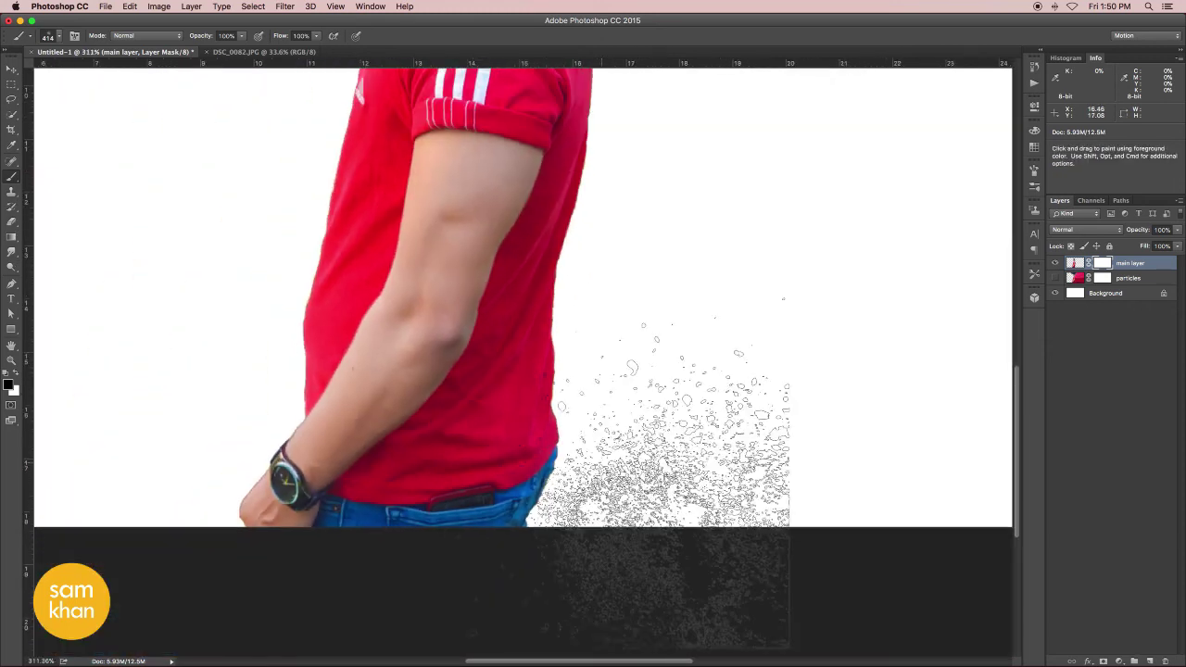
mouse_move(635, 443)
mouse_down()
mouse_move(561, 458)
mouse_move(548, 377)
mouse_up()
click(535, 487)
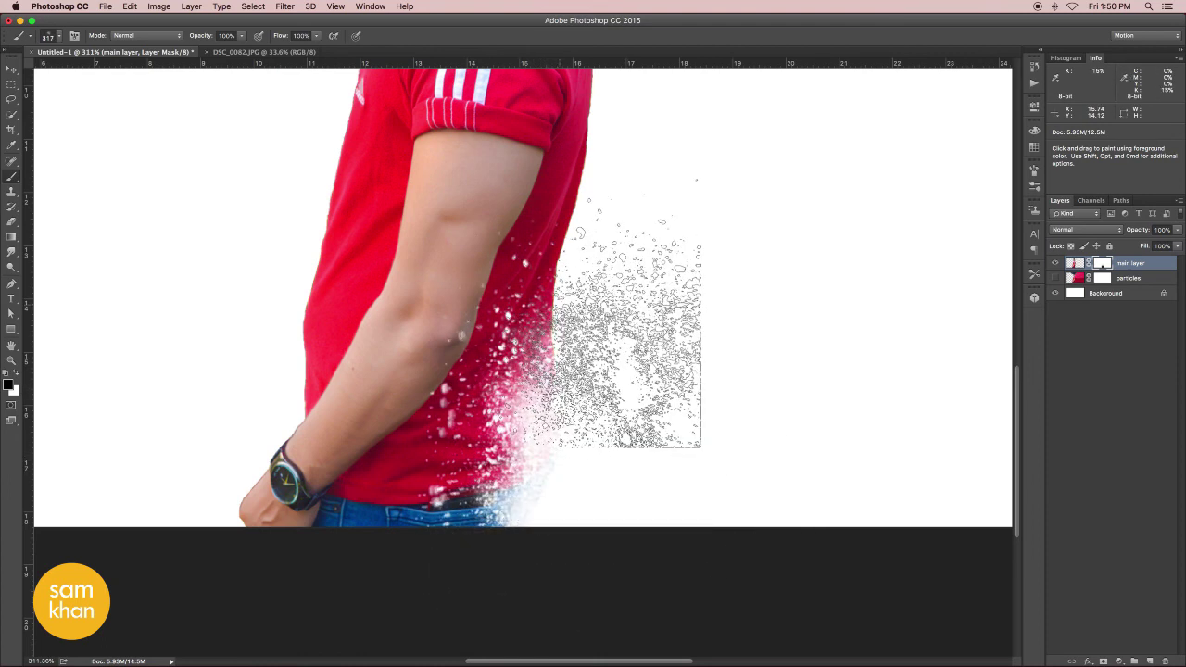
- Switch to another particle tip and dissolve the arm edge and upper shirt into particles
scroll(579, 376, up, 3)
scroll(579, 376, right, 3)
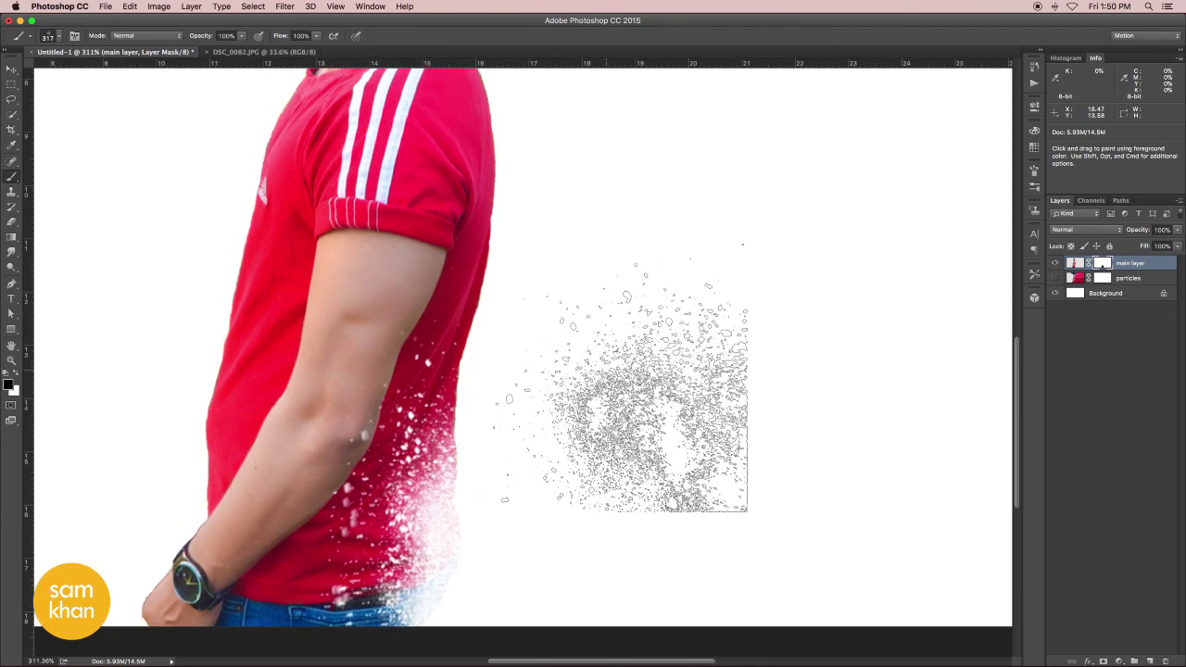
right_click(673, 415)
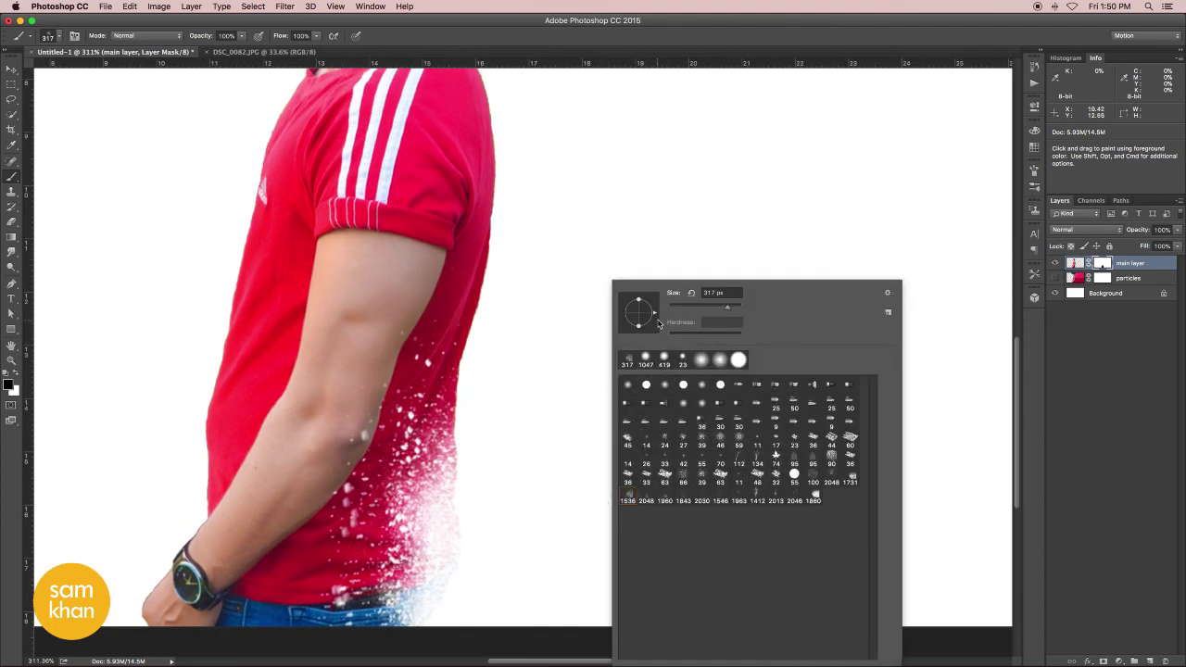
click(509, 464)
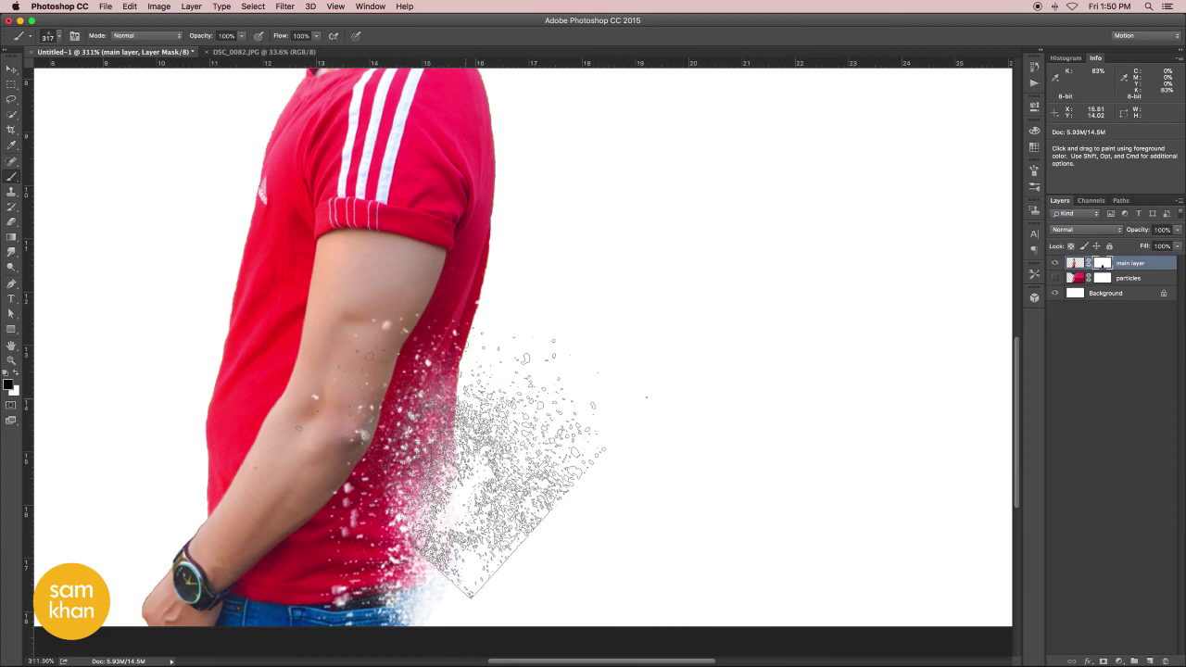
drag(501, 479, 473, 480)
drag(476, 379, 509, 288)
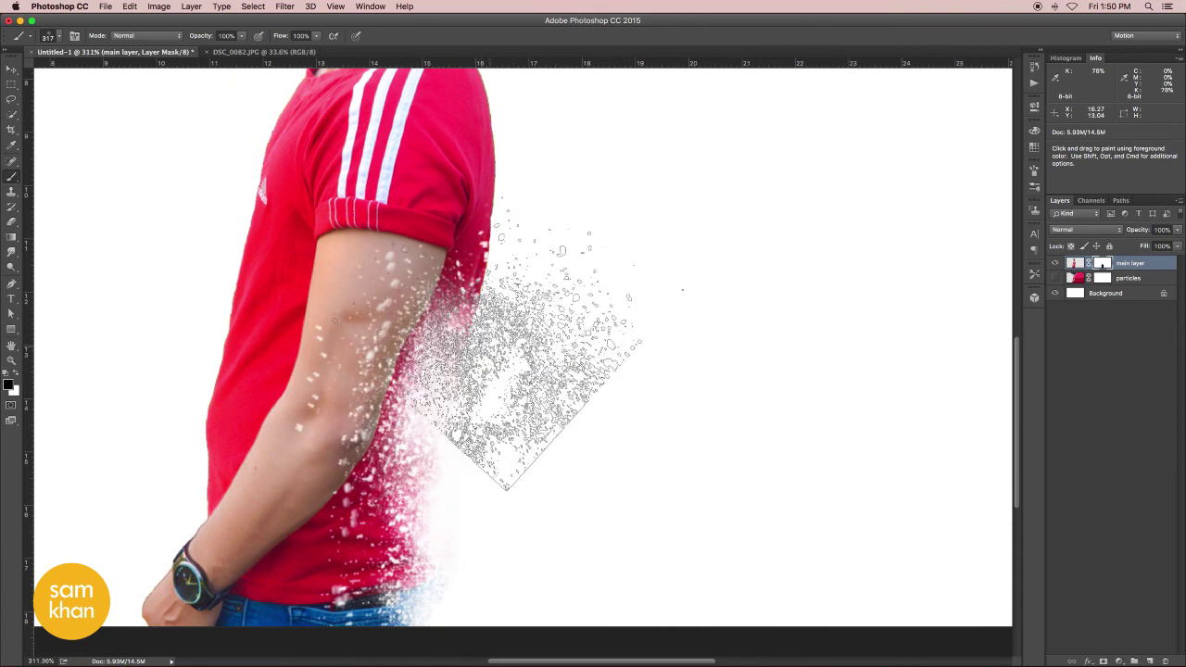
scroll(540, 312, up, 5)
scroll(540, 313, right, 3)
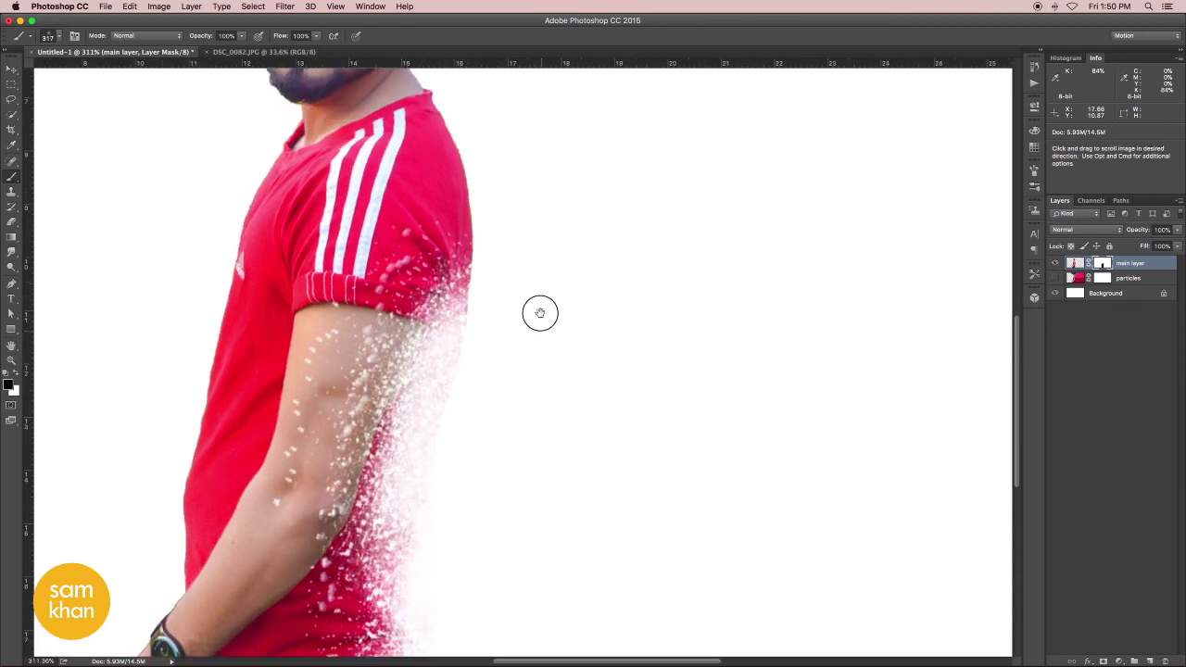
- With a different dust tip, dissolve the shoulder edge, neck and beard into particles
right_click(672, 371)
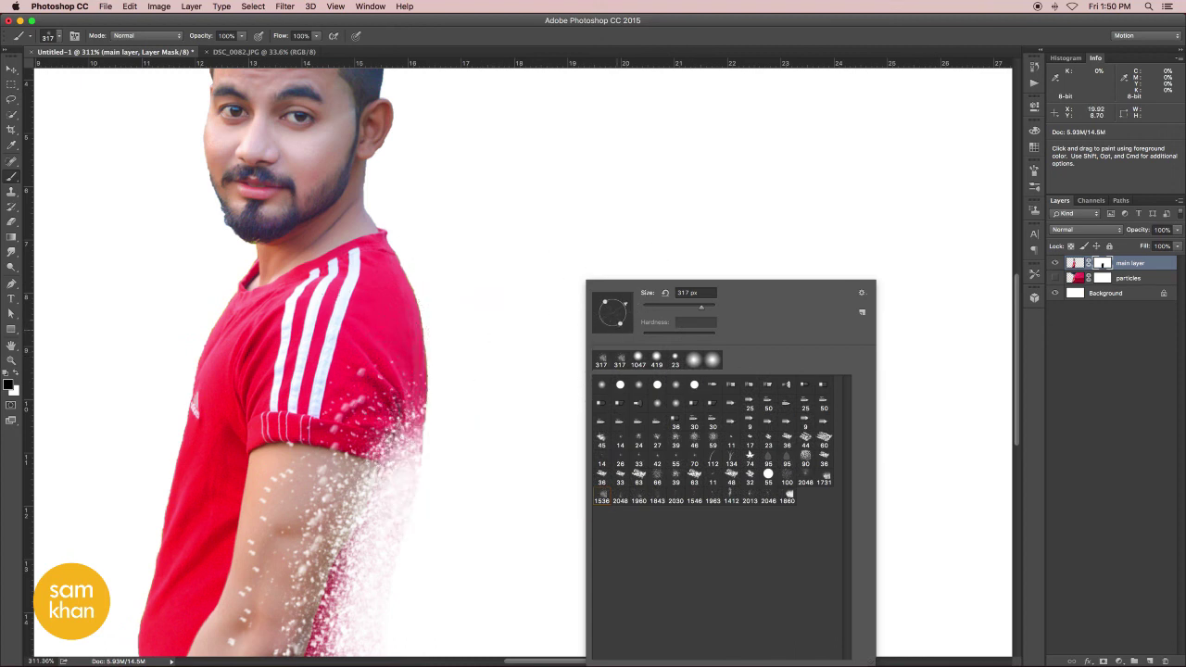
click(508, 315)
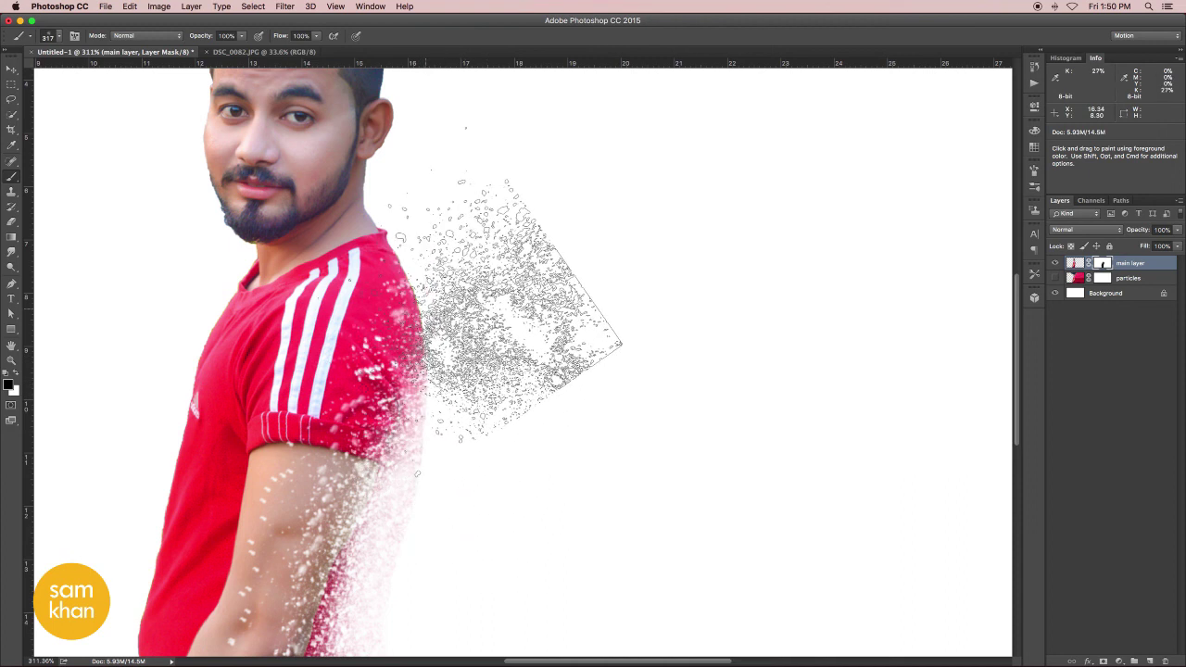
drag(482, 218, 469, 245)
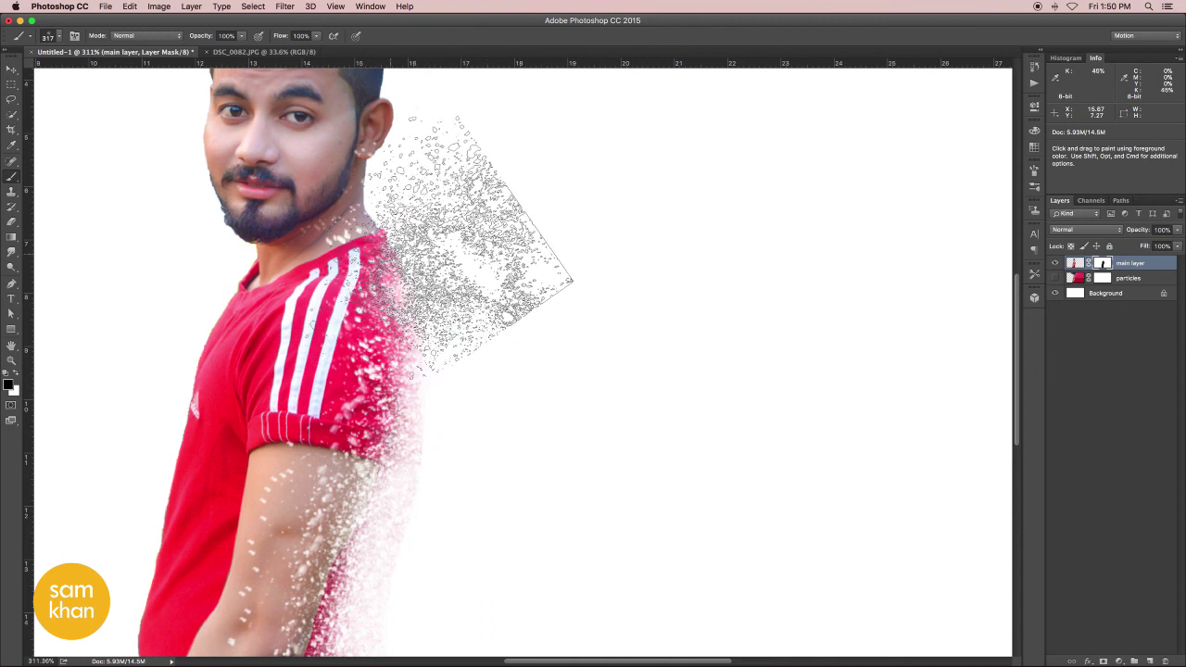
drag(394, 257, 364, 196)
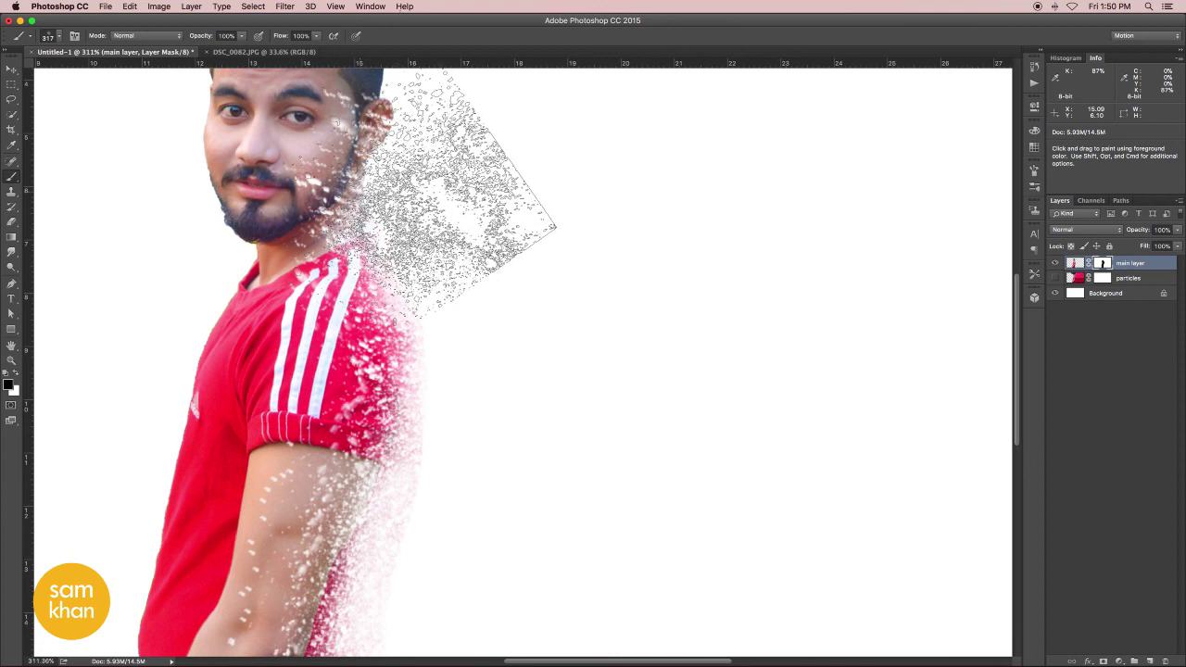
scroll(435, 194, up, 3)
- Switch particle tips and disperse the face edge, hair and top of the head
right_click(474, 281)
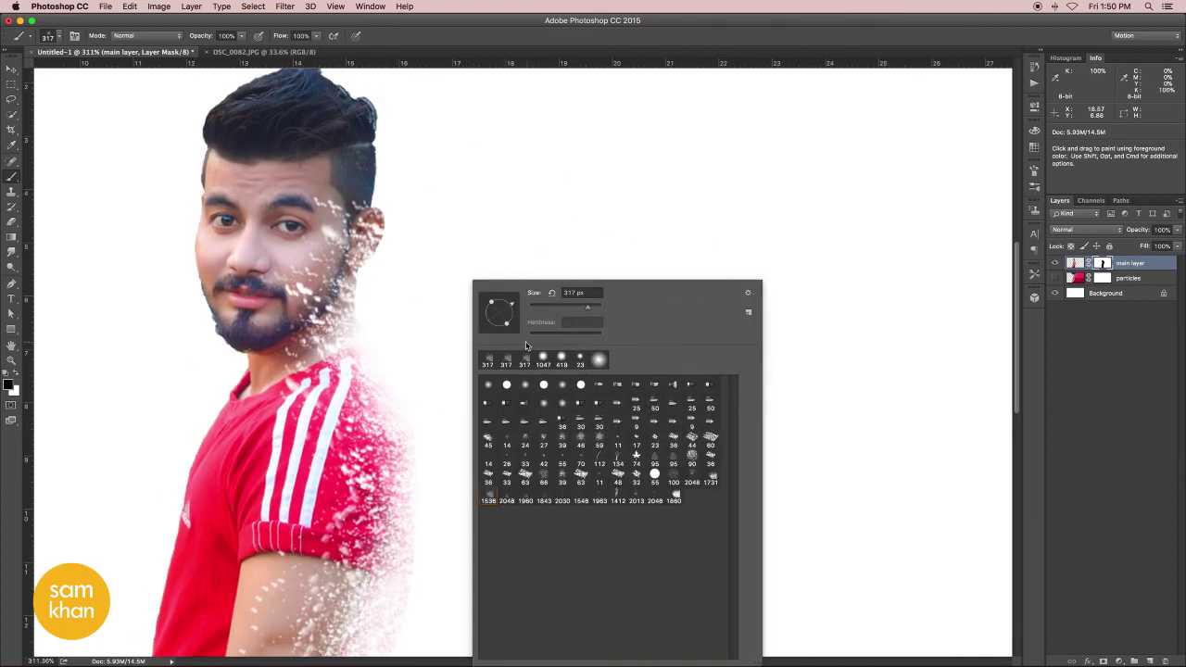
click(463, 239)
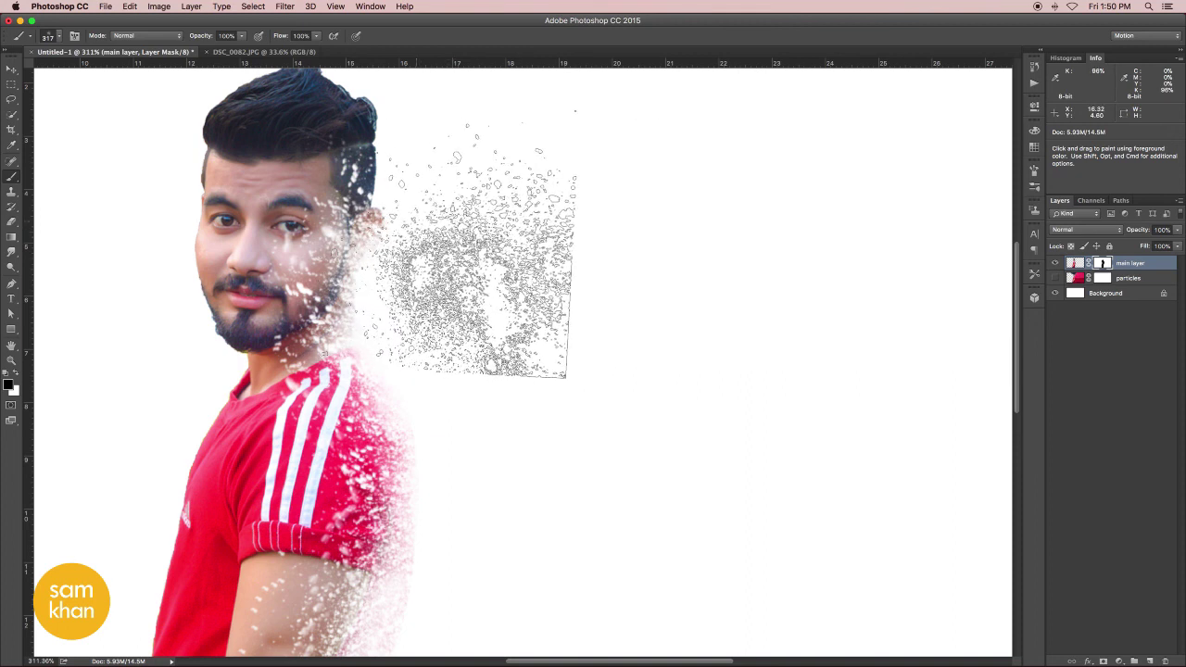
right_click(556, 245)
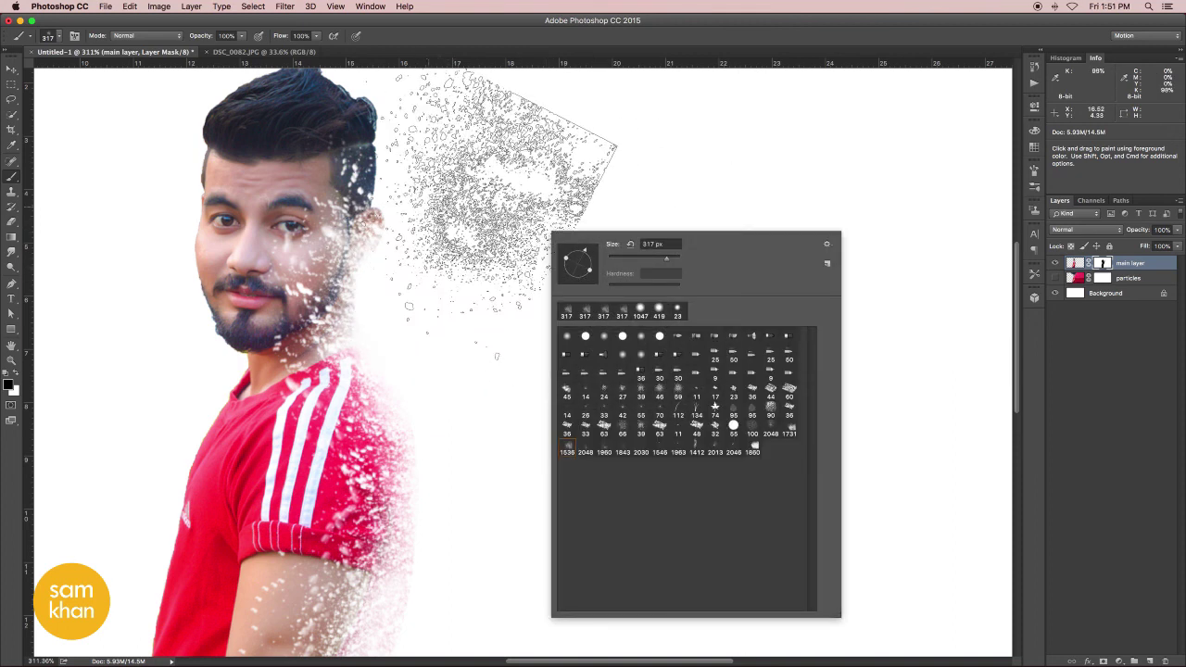
drag(500, 181, 431, 167)
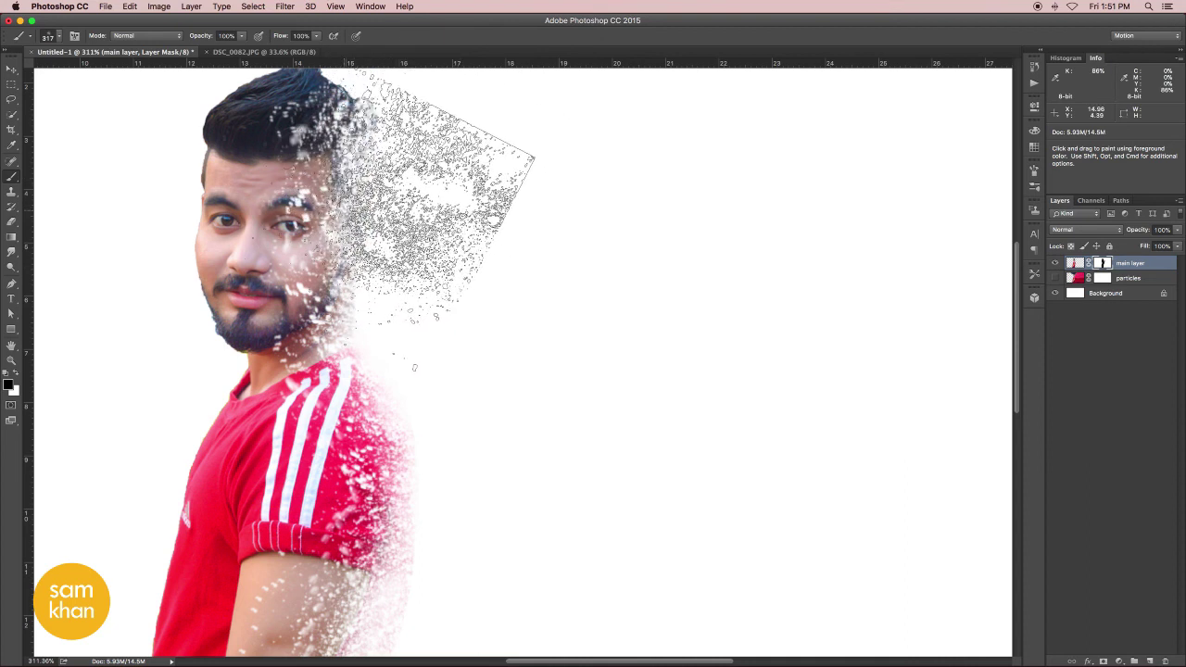
drag(362, 148, 379, 306)
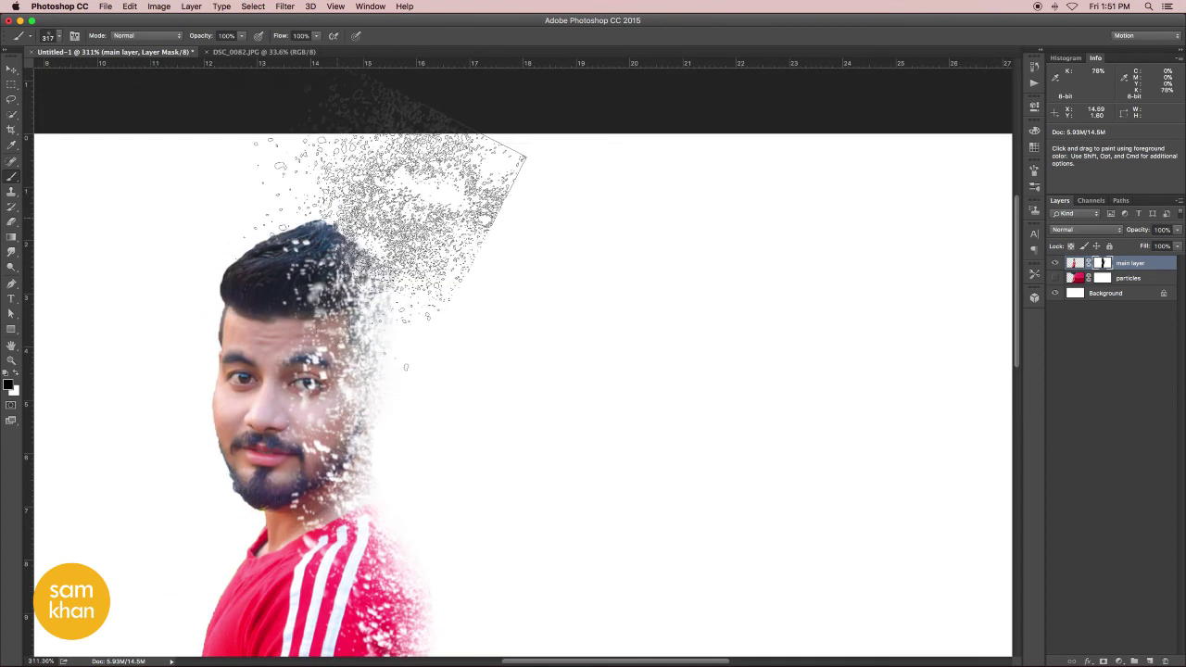
click(380, 194)
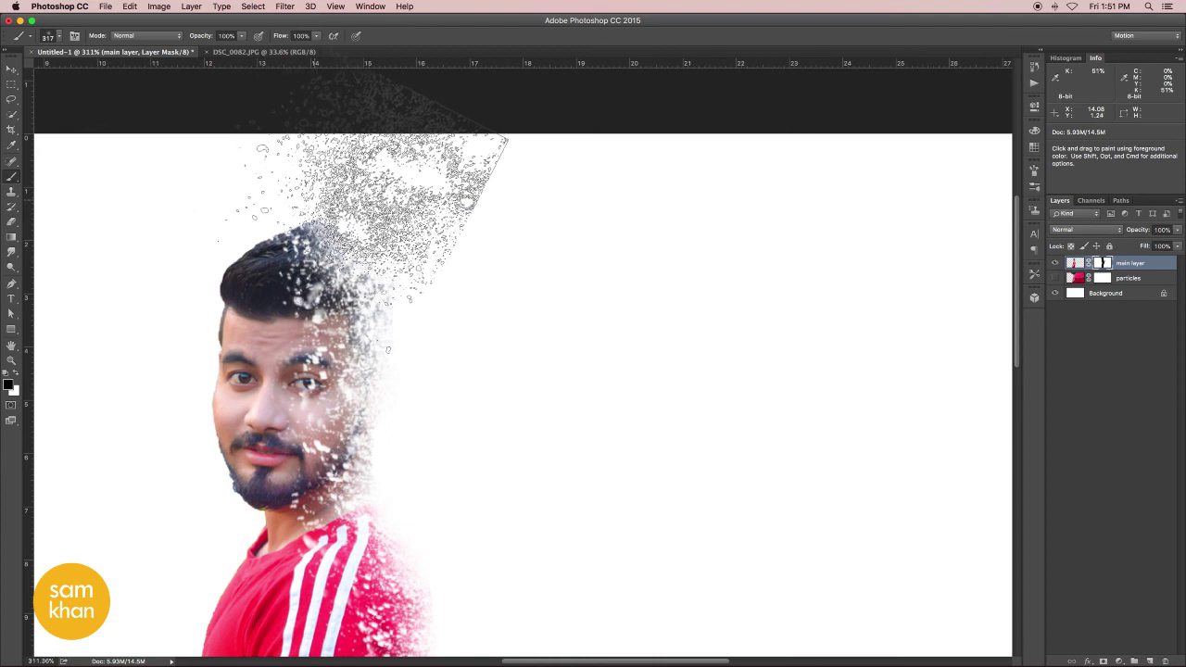
- Refine the particles along the shirt edge, then zoom out to the whole figure
drag(619, 533, 529, 299)
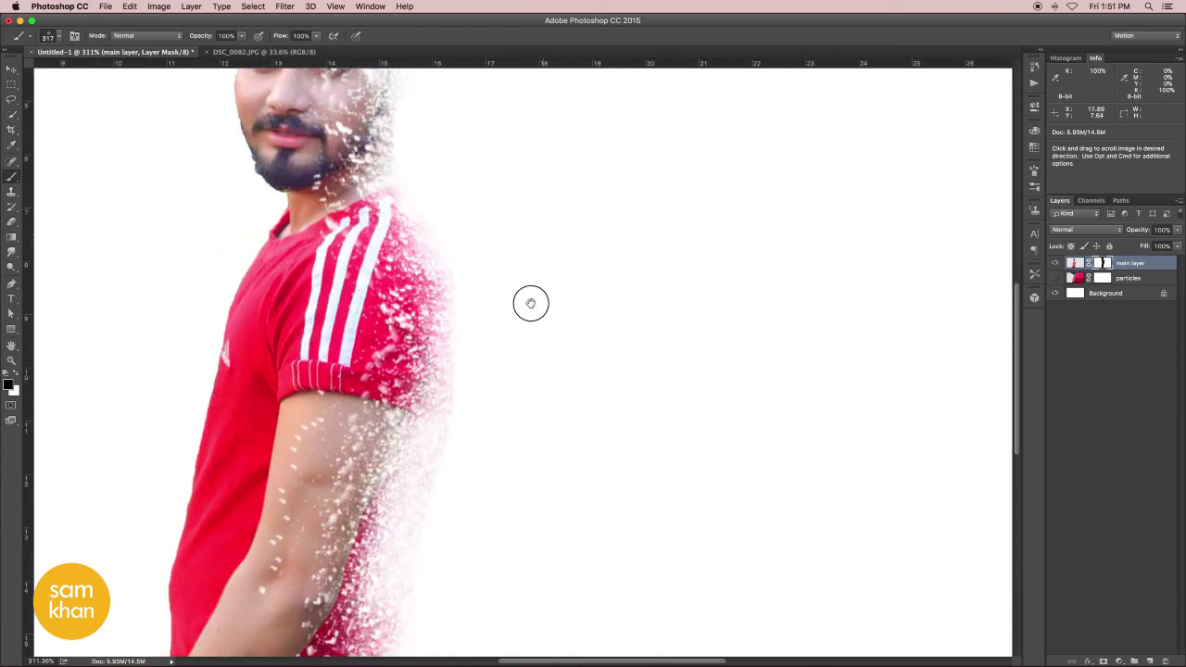
drag(542, 398, 425, 514)
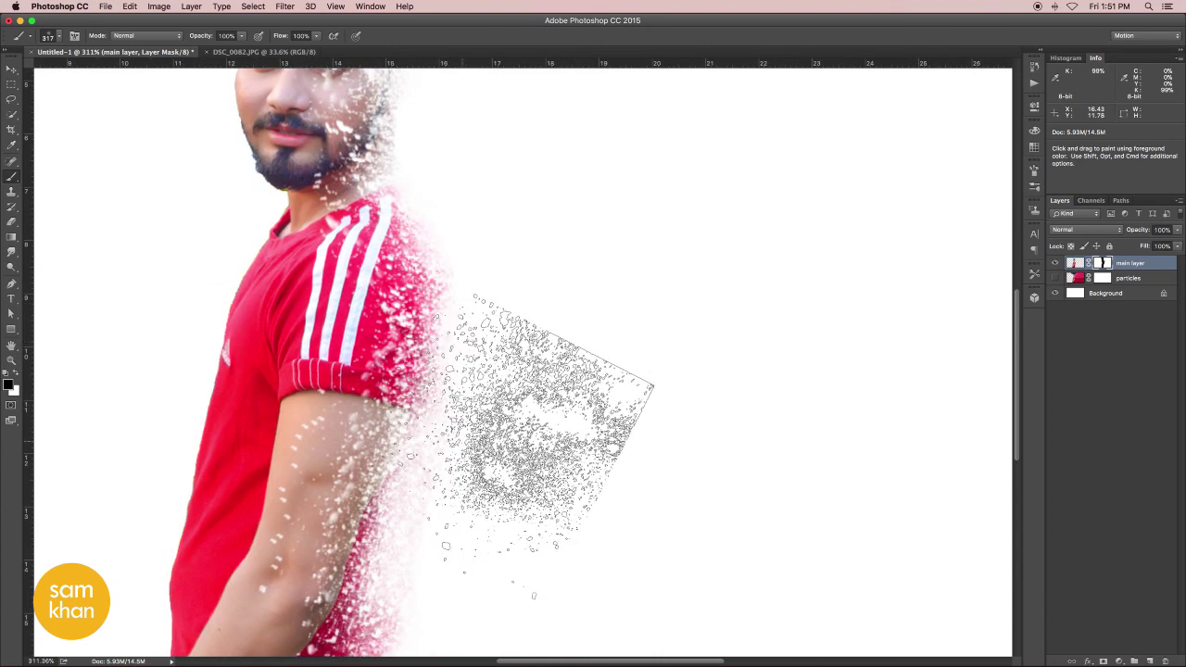
drag(479, 548, 504, 284)
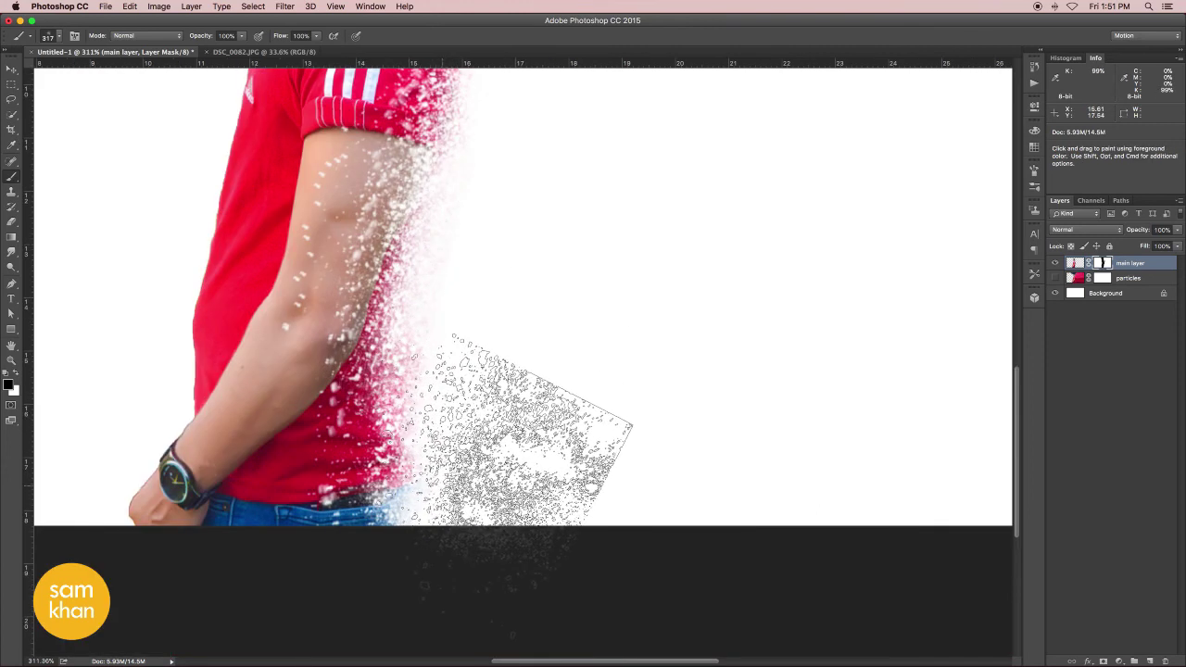
drag(698, 350, 651, 333)
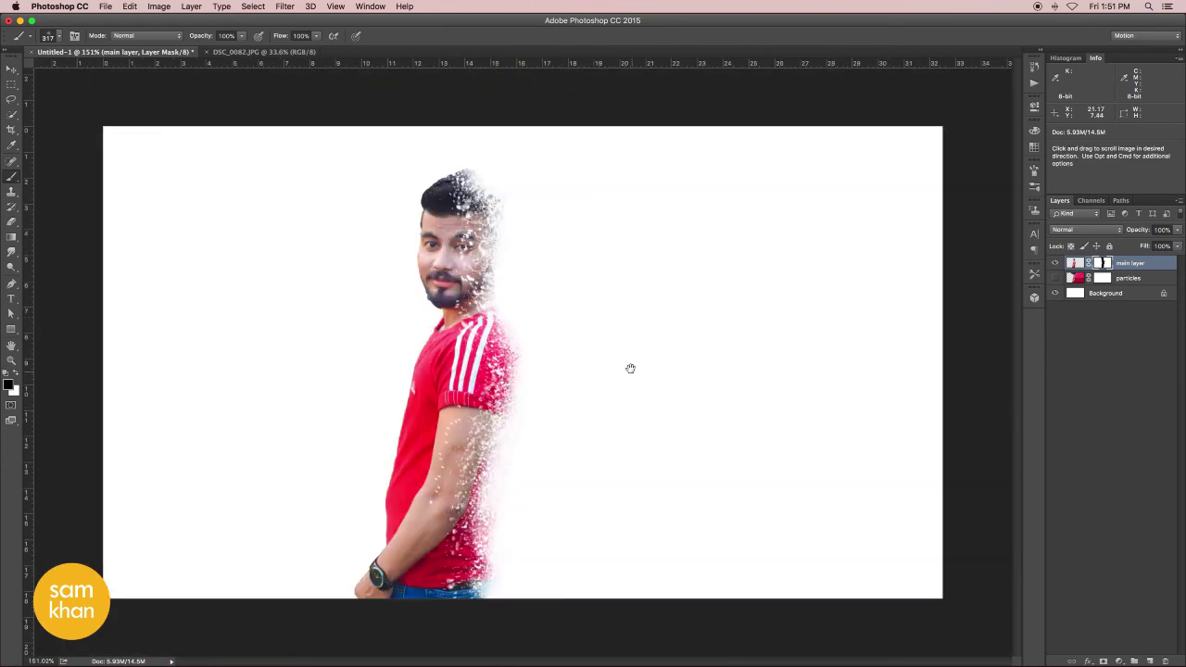
- Show the particles layer, invert its mask to black with Ctrl+I, and set white as the painting colour
click(1054, 278)
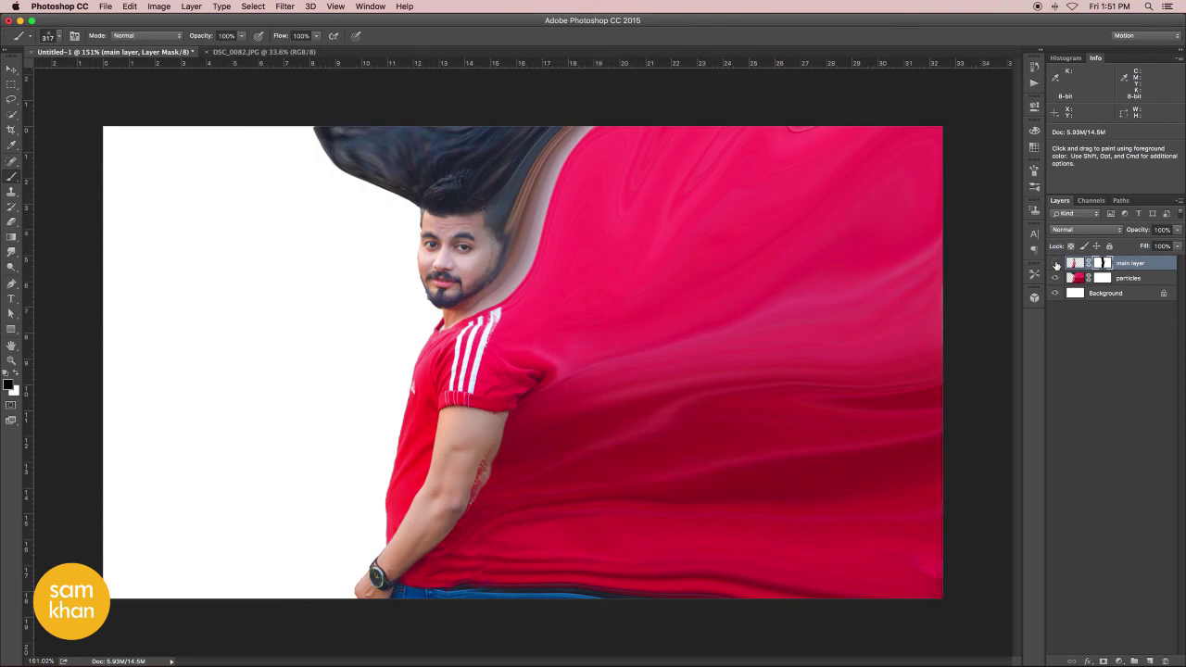
click(1055, 263)
click(1127, 279)
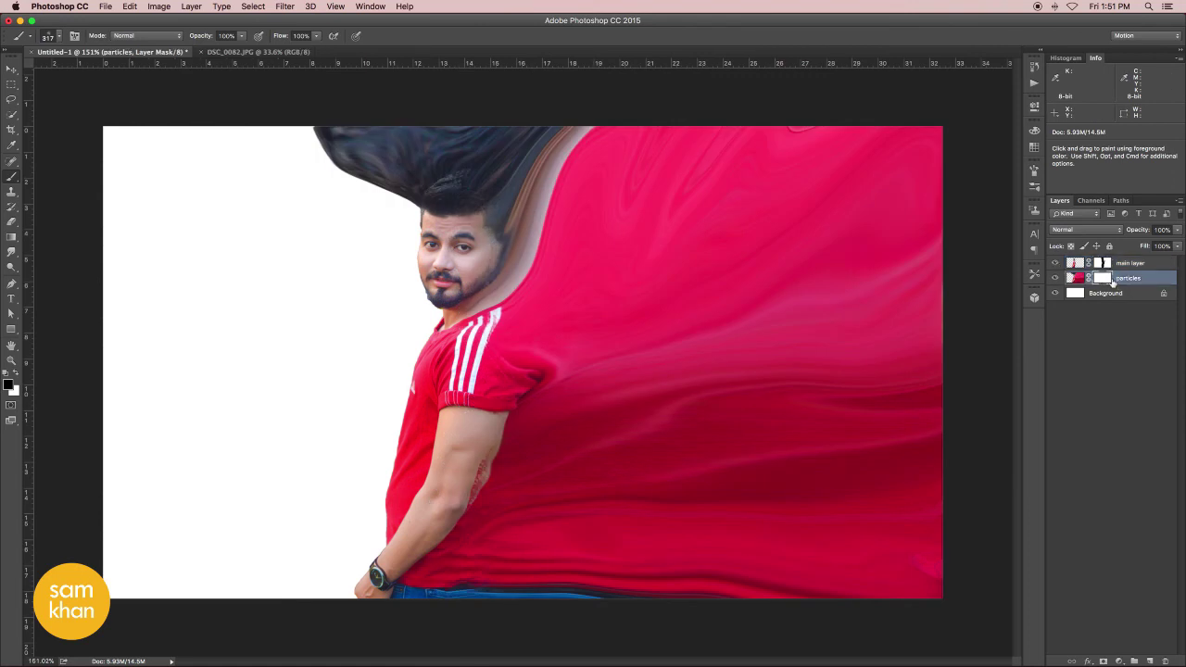
key(ctrl+i)
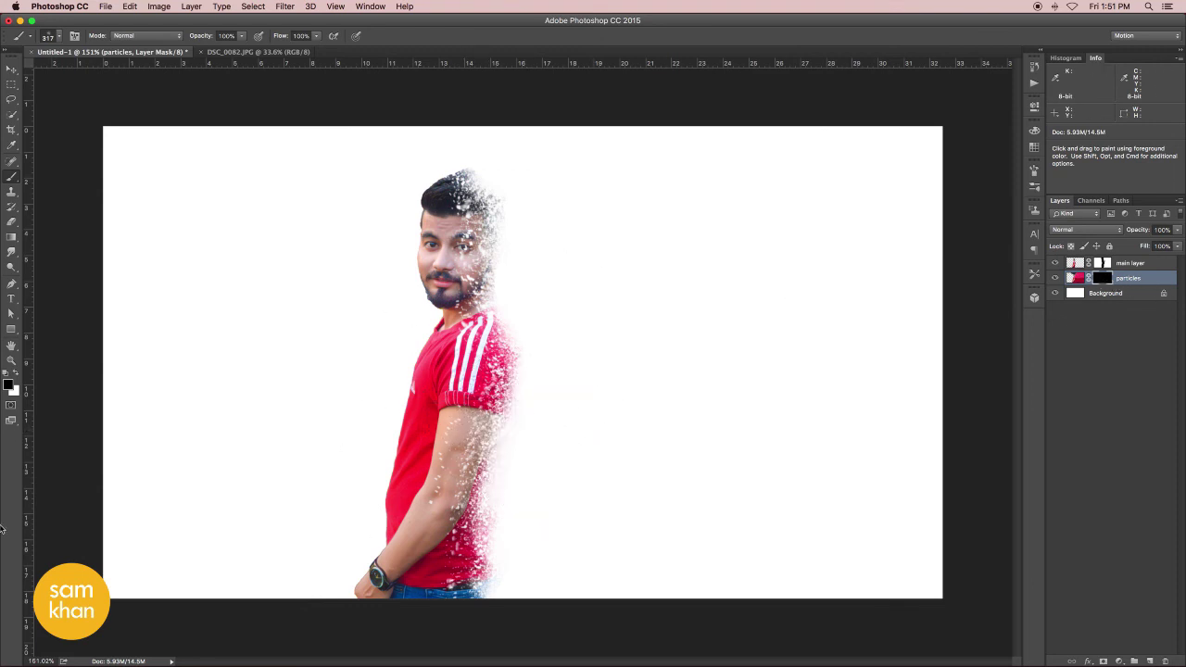
click(16, 376)
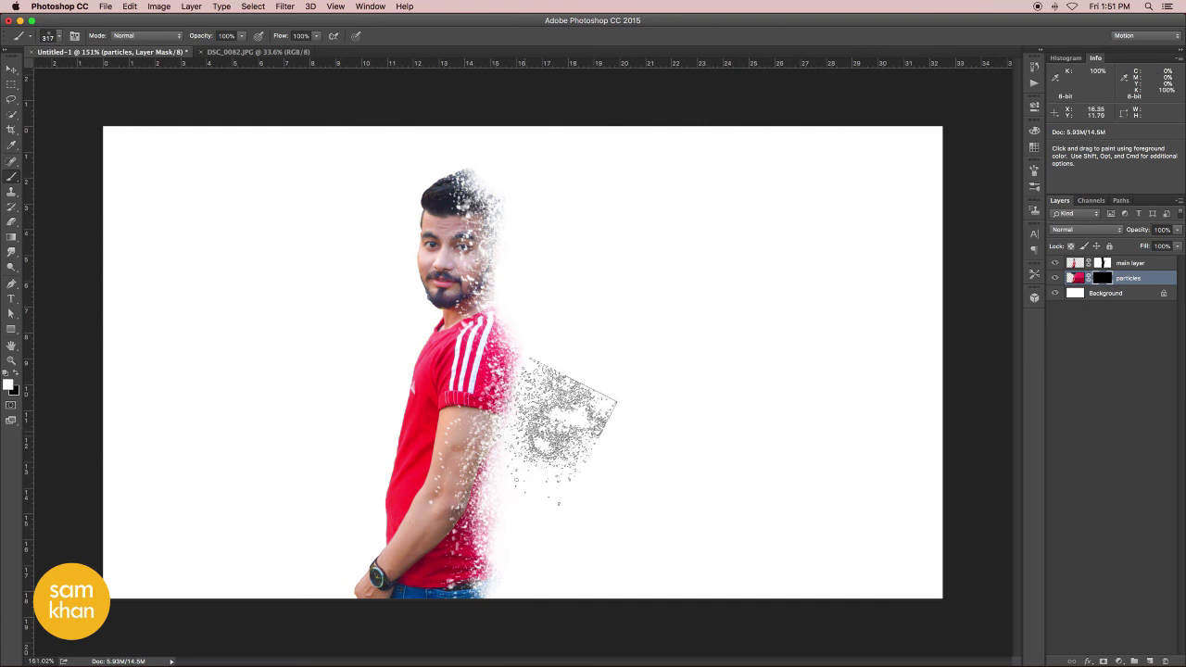
- Rotate the particle brush tip to -163° and paint white red-dust specks over the man's arm
click(562, 417)
key(ctrl+shift+f)
right_click(523, 443)
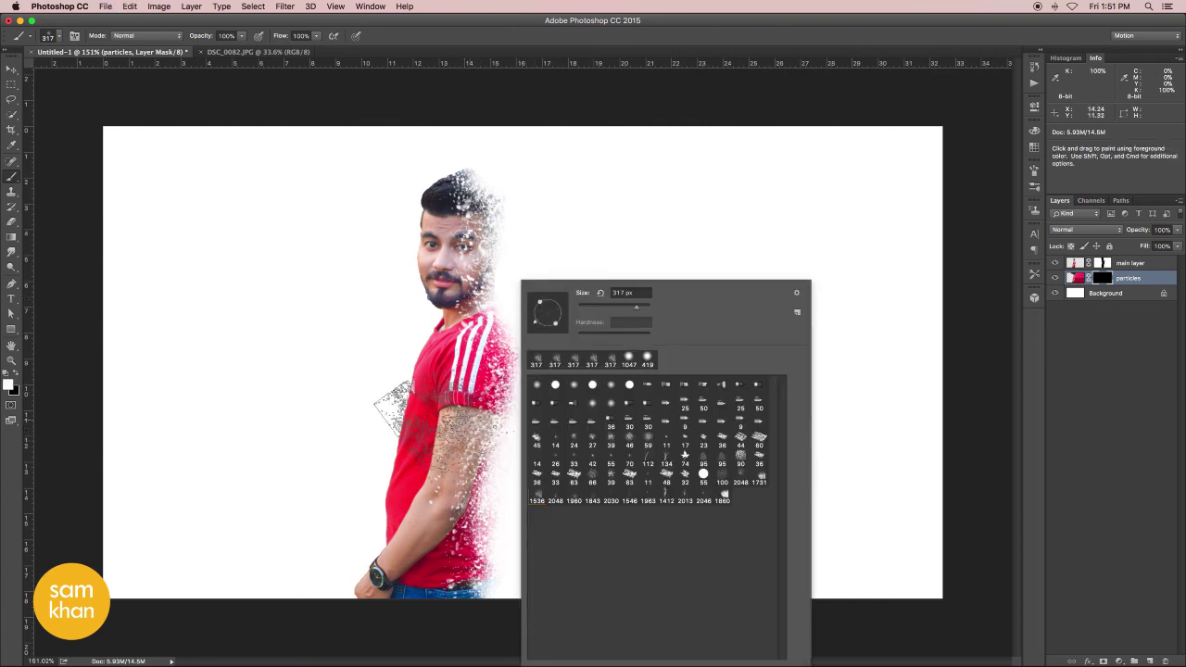
click(1035, 209)
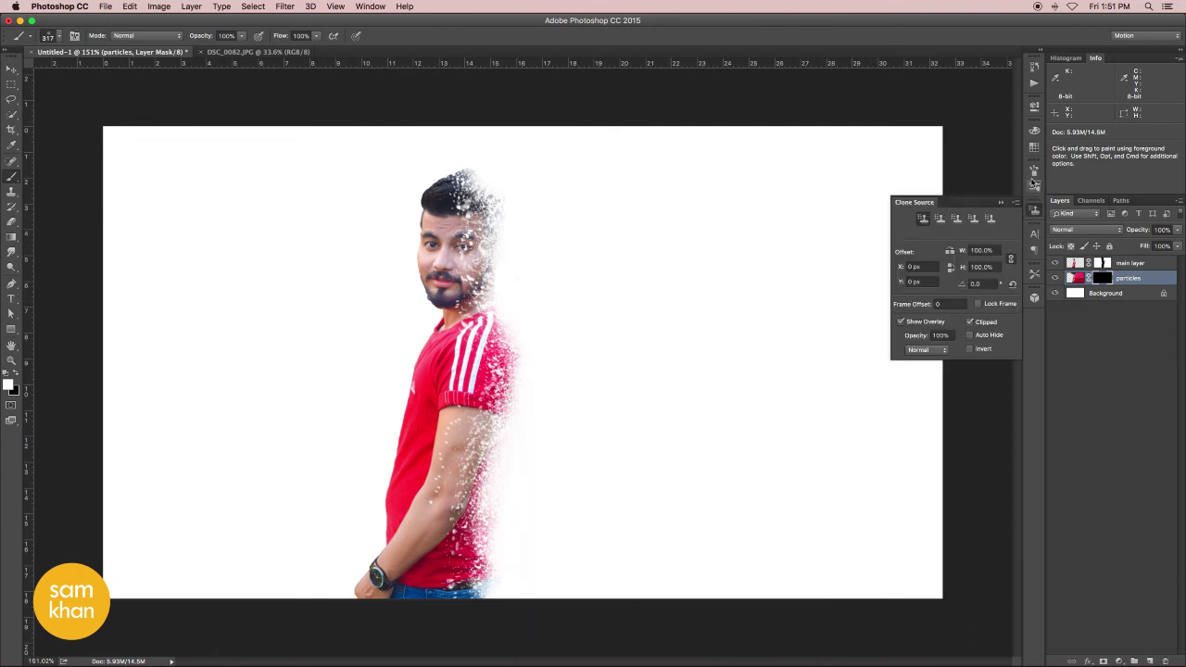
click(1034, 174)
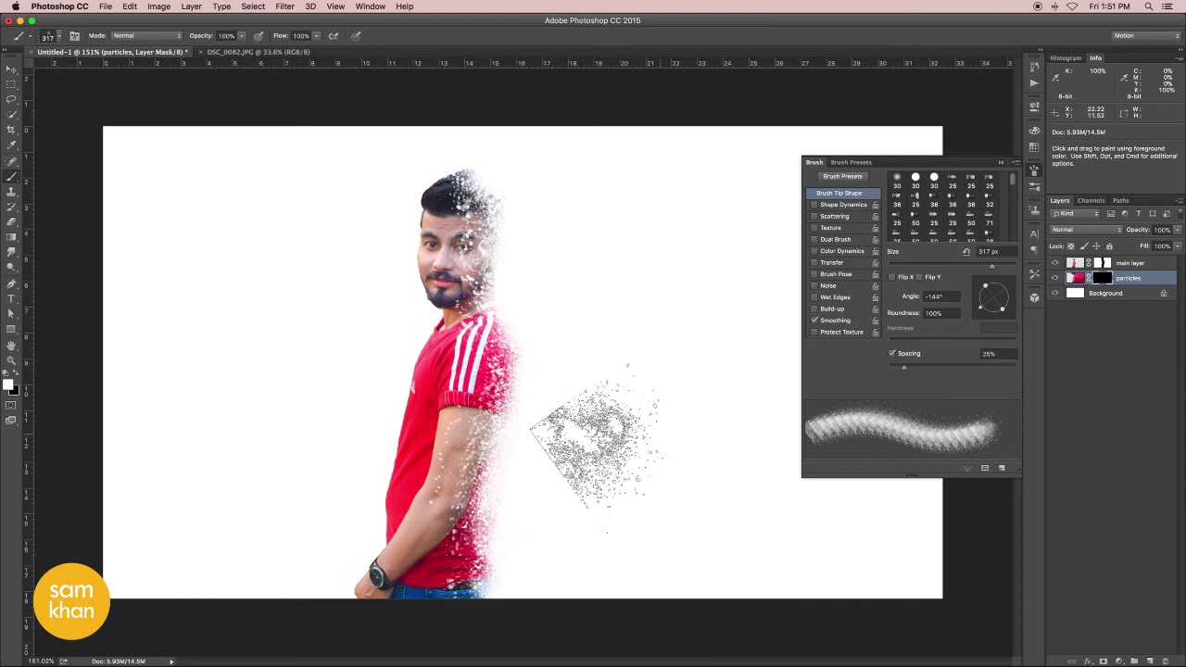
drag(1002, 308, 1009, 290)
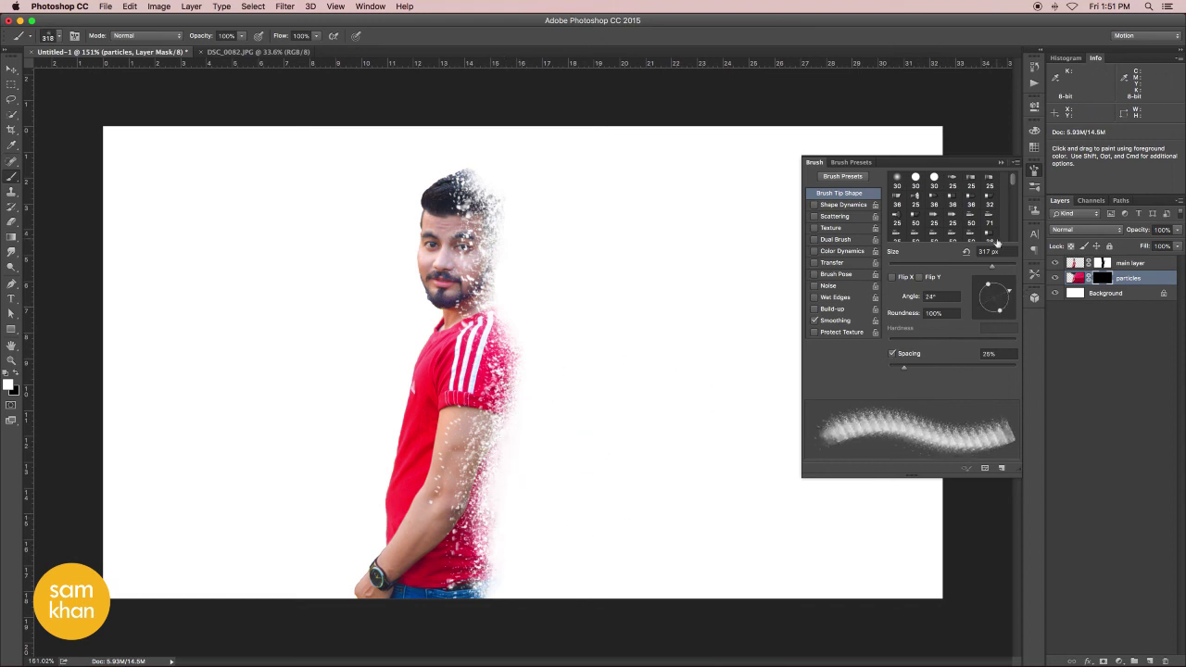
drag(1010, 295, 976, 308)
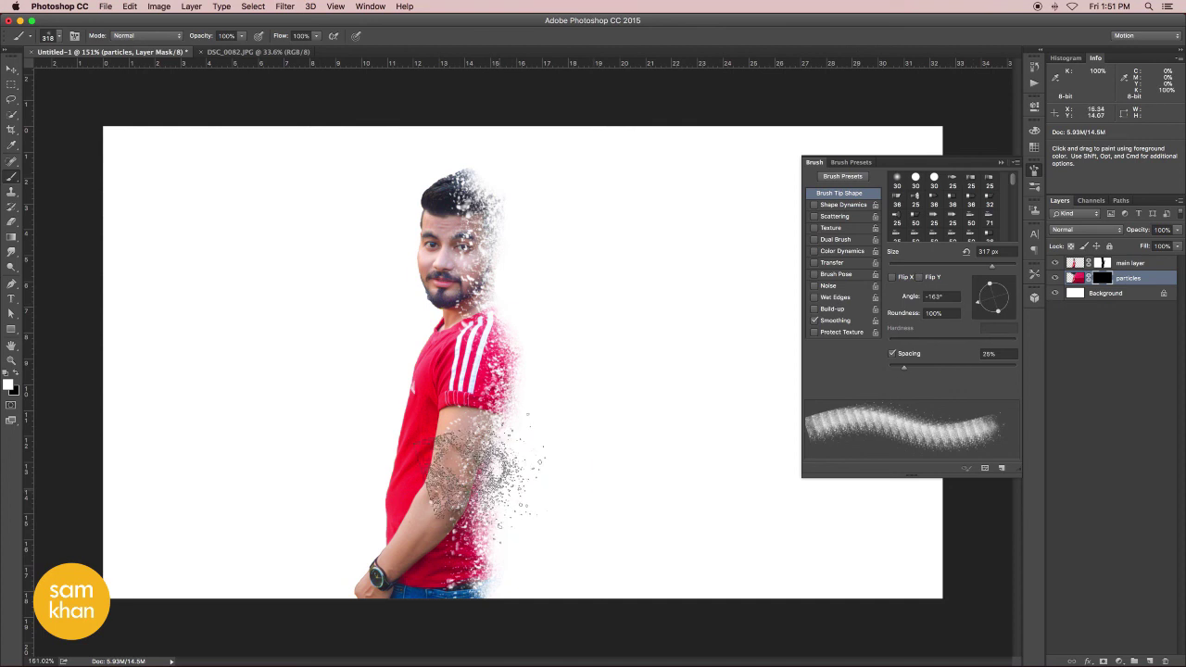
mouse_move(496, 487)
mouse_down()
mouse_move(508, 567)
mouse_move(480, 570)
mouse_move(468, 491)
mouse_move(518, 413)
mouse_move(477, 380)
mouse_move(454, 217)
mouse_move(445, 222)
mouse_move(459, 222)
mouse_move(437, 181)
mouse_move(501, 139)
mouse_move(437, 294)
mouse_up()
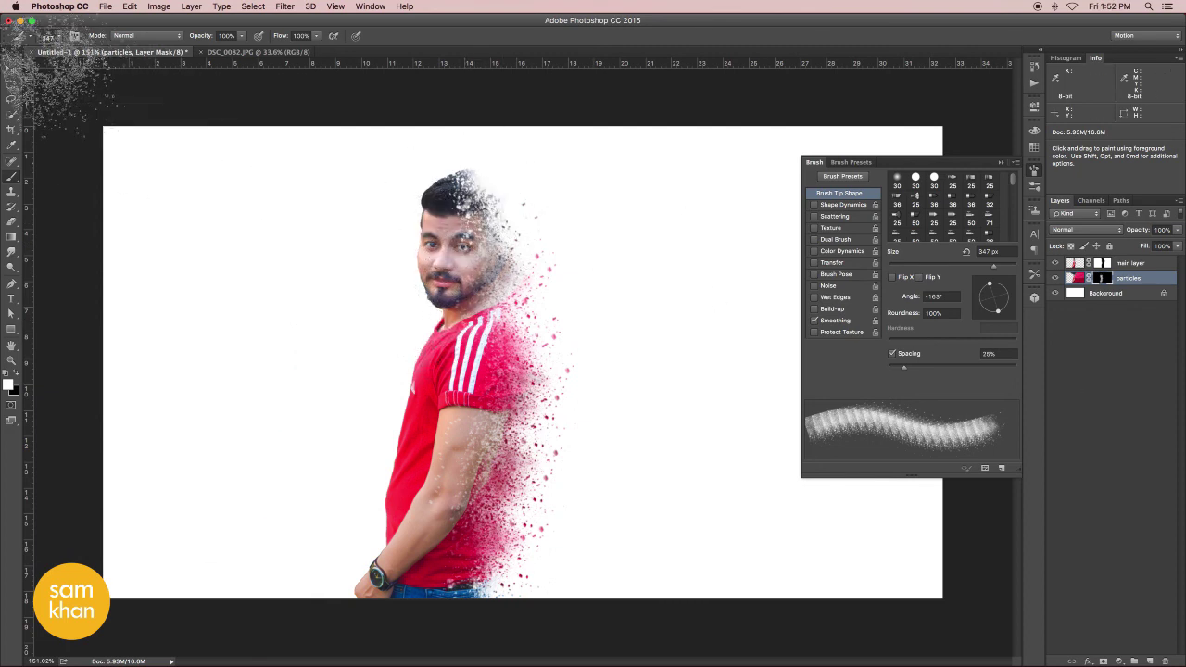
- With the 2048 px particle brush, paint a band of red particles right of the man, undoing stray strokes
click(60, 37)
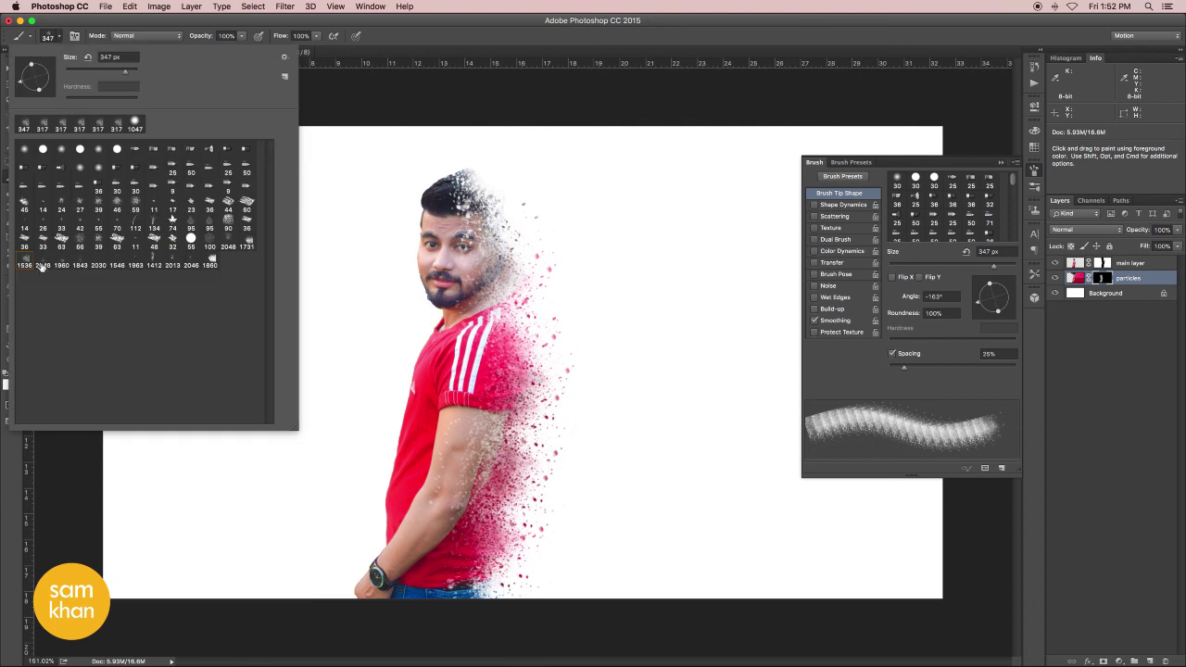
click(41, 265)
key(Return)
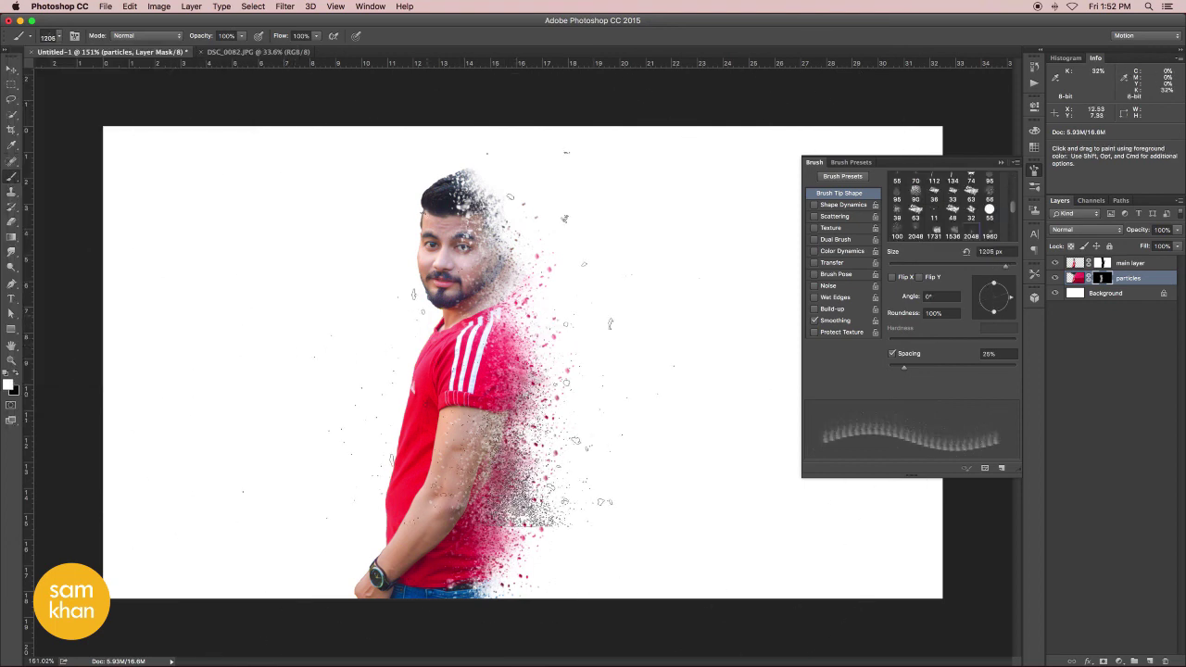
drag(529, 344, 444, 343)
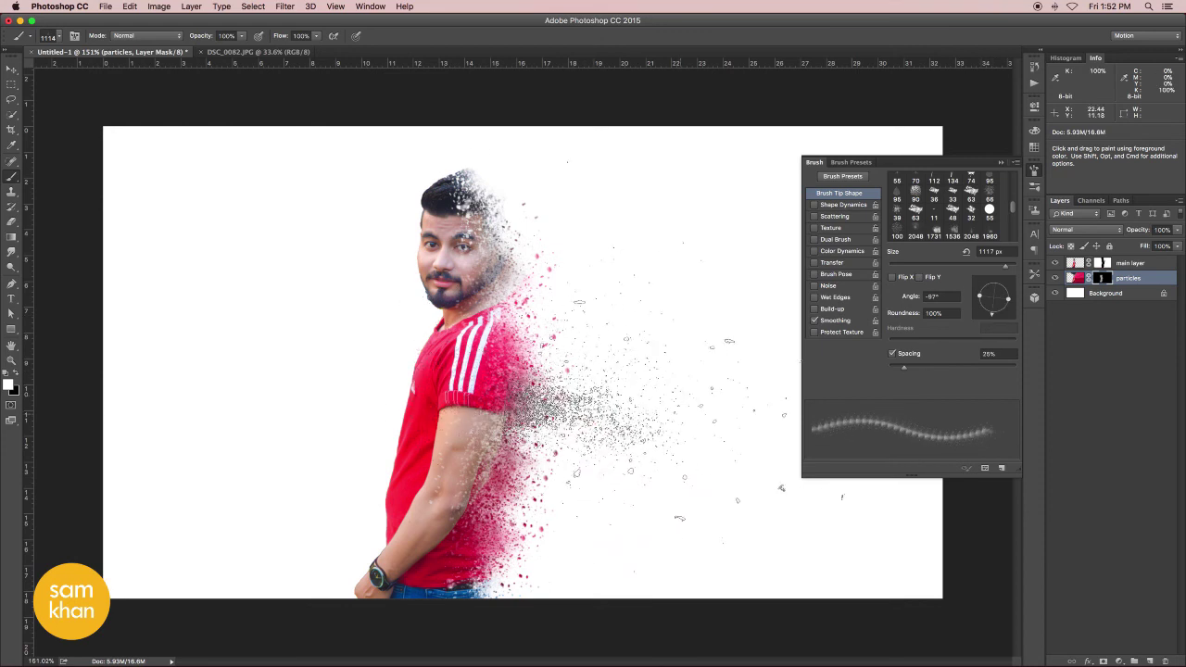
drag(649, 407, 934, 431)
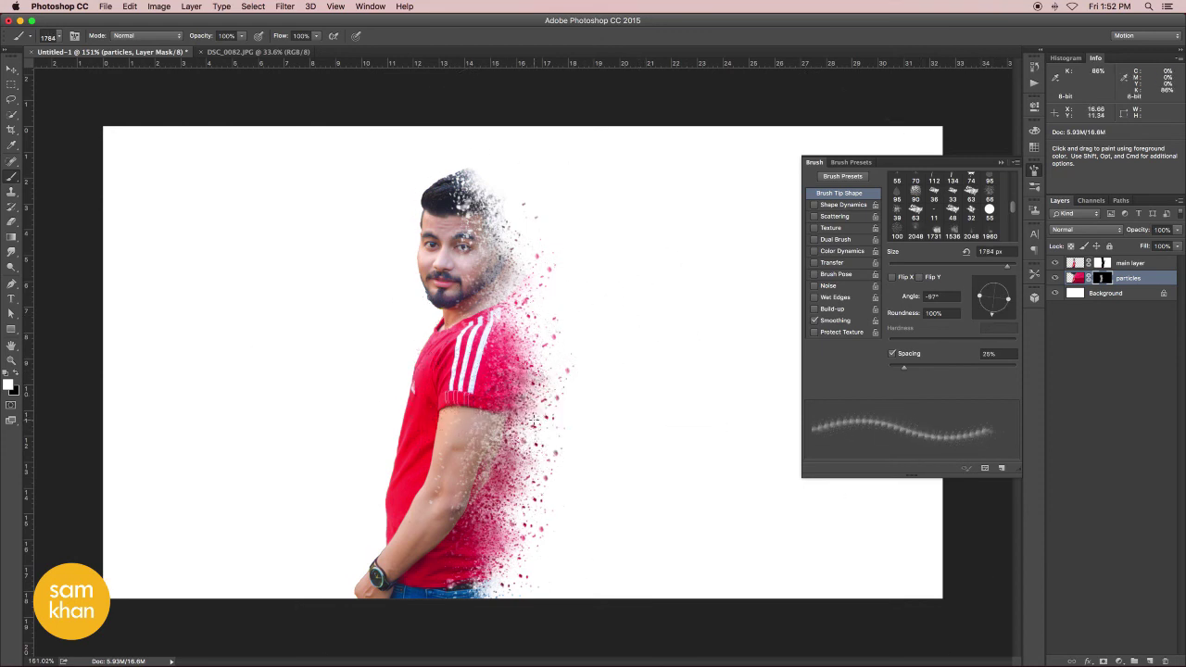
drag(585, 397, 218, 379)
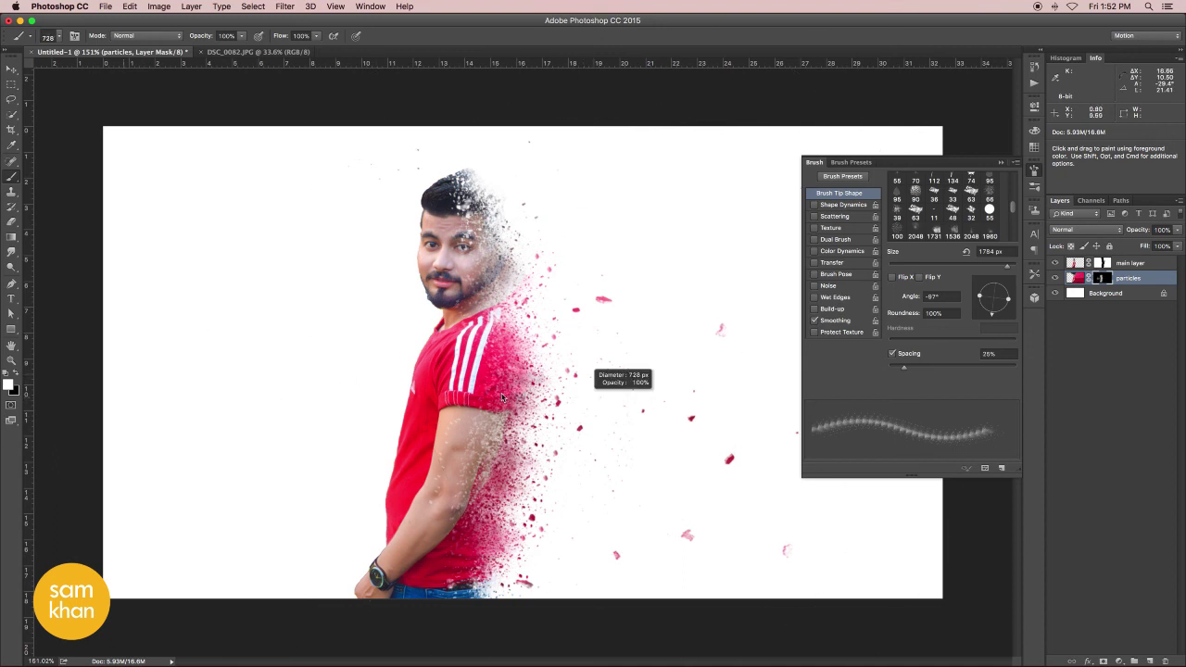
mouse_move(623, 427)
mouse_down()
mouse_move(546, 436)
mouse_move(735, 432)
mouse_up()
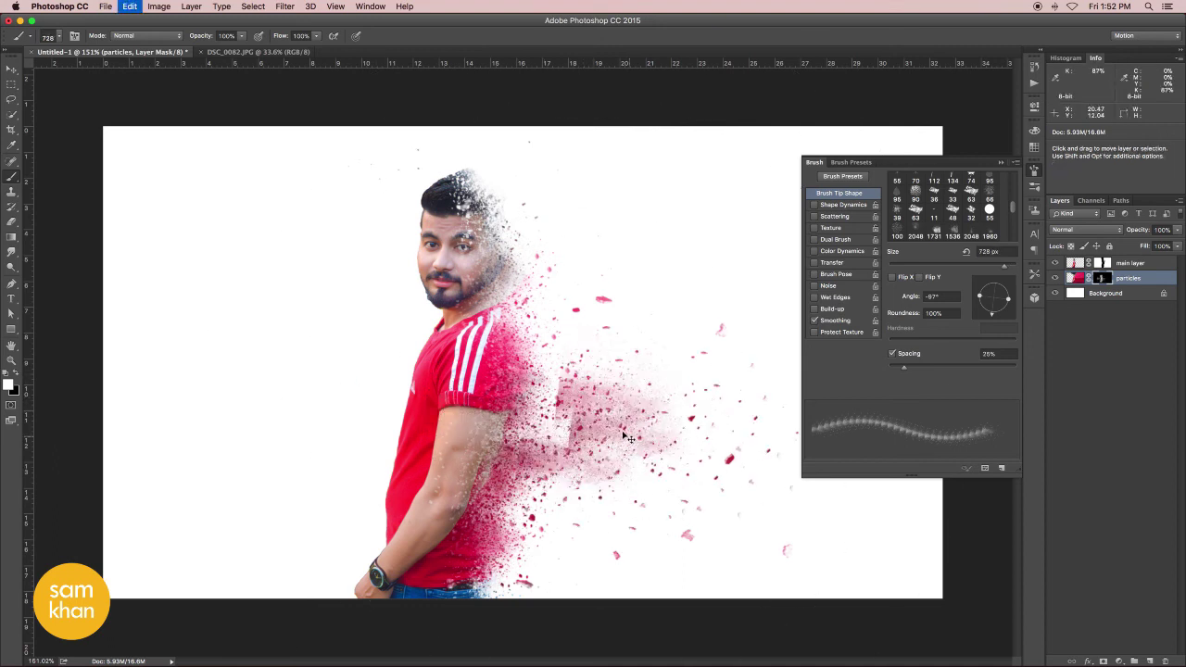
key(ctrl+z)
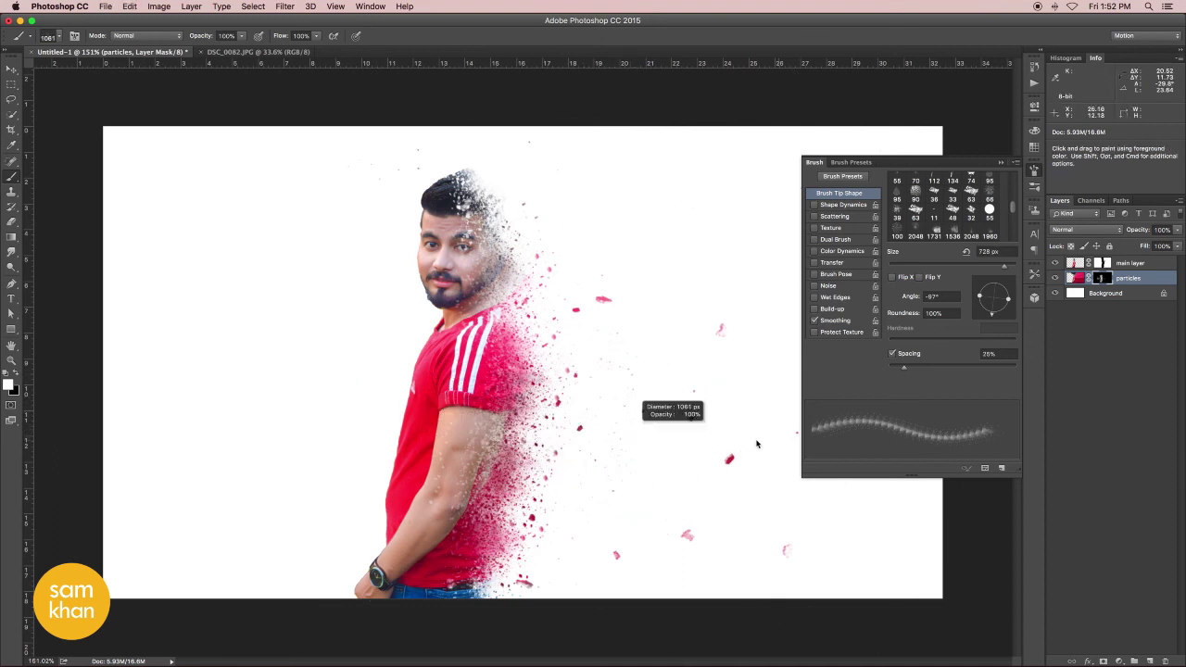
drag(756, 444, 612, 475)
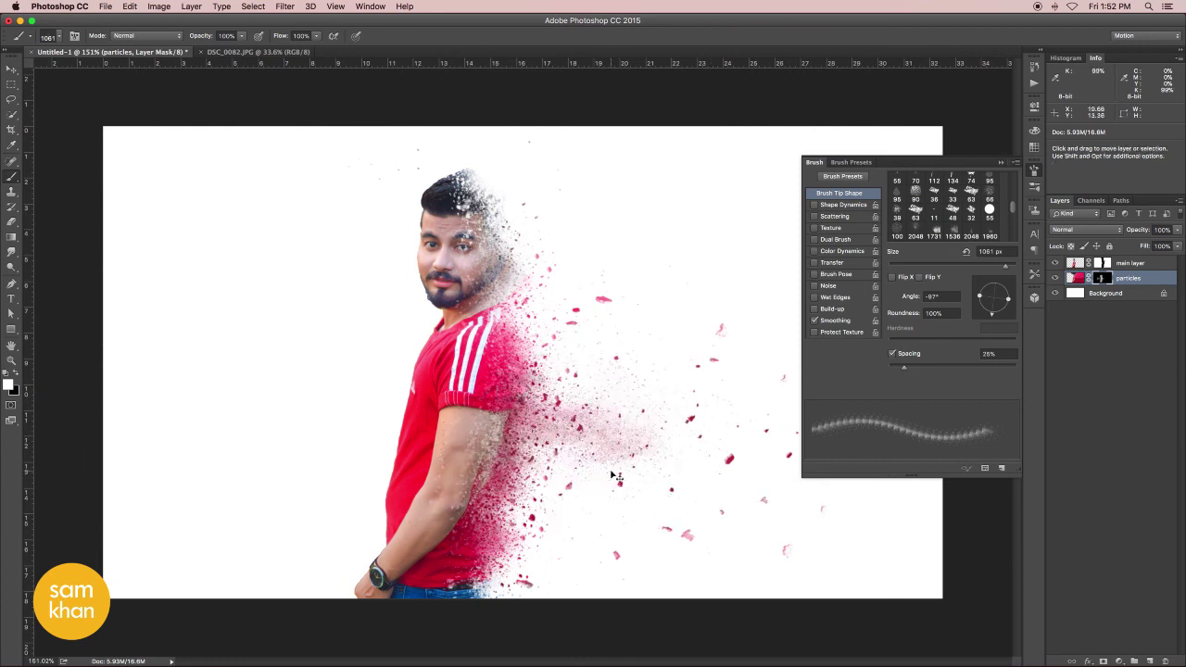
key(ctrl+z)
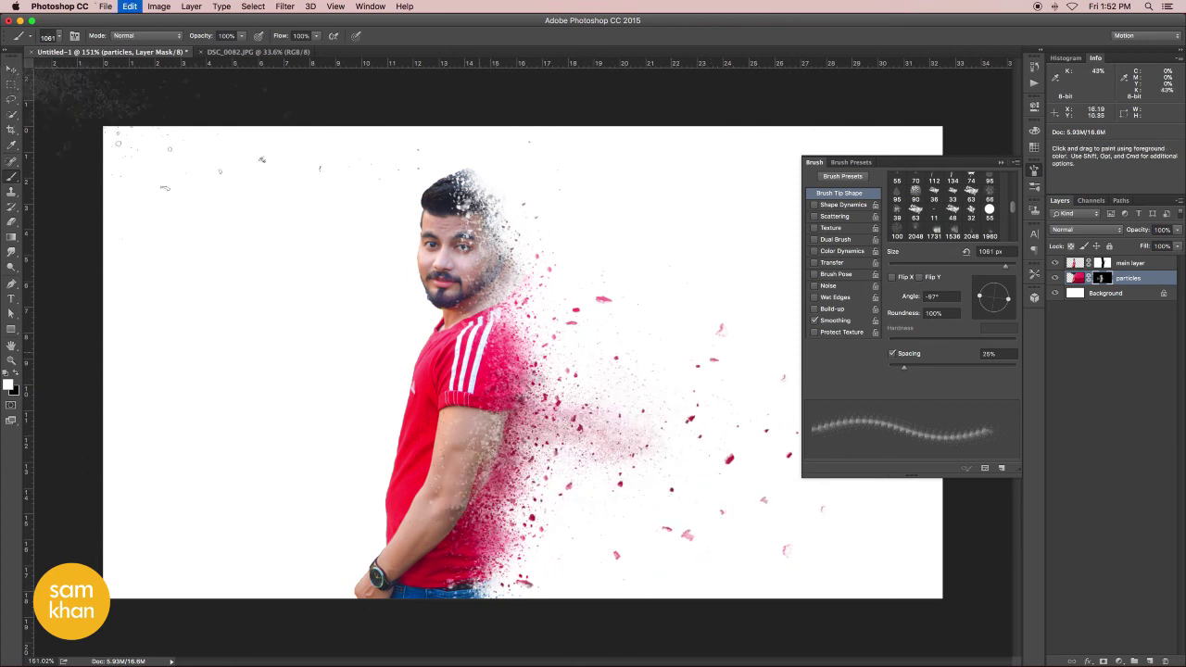
key(ctrl+alt+z)
- Switch to the 1843 px brush at about 1150 px and paint particles around the shoulder, head, neck and waist
click(59, 37)
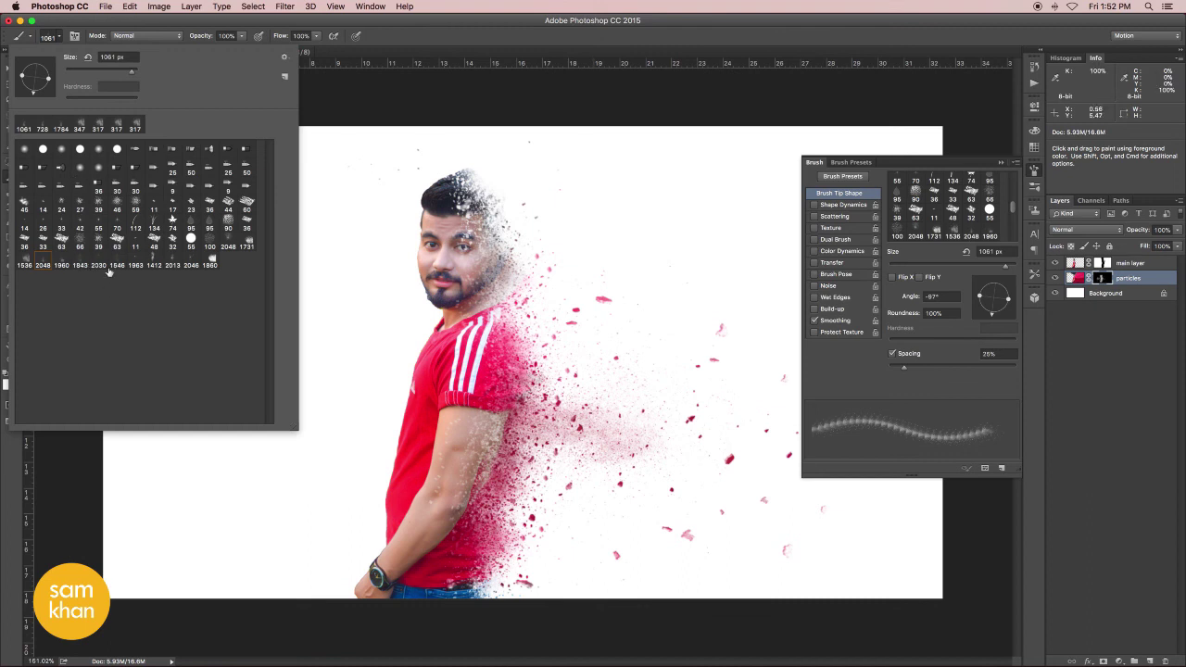
click(80, 264)
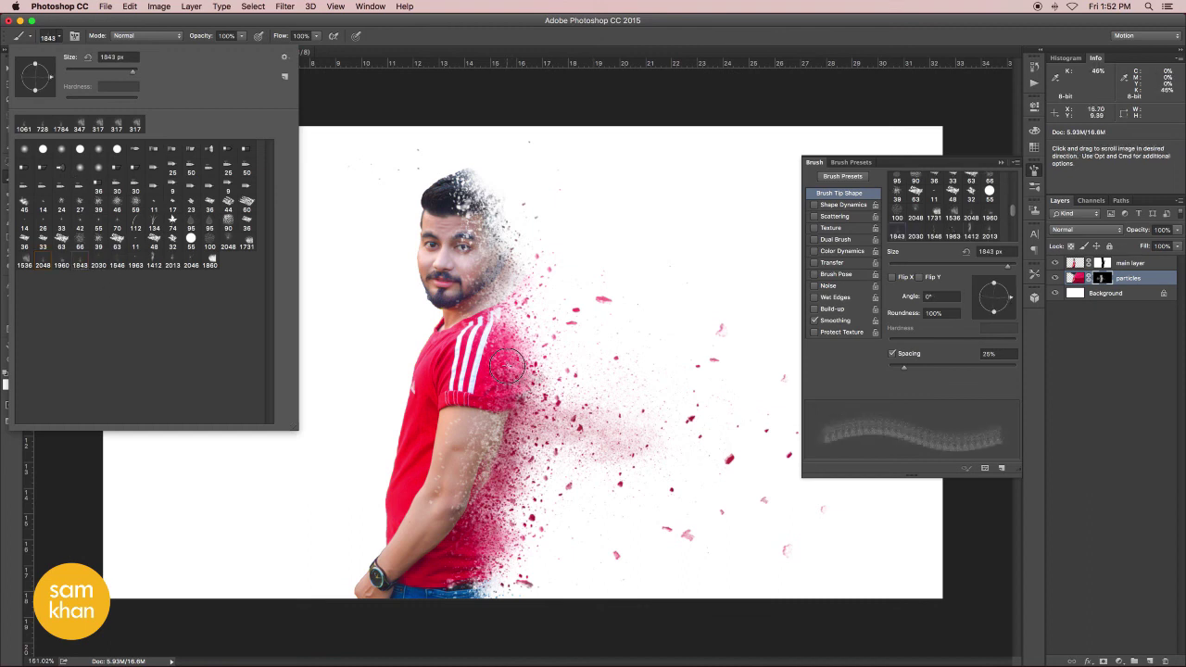
key(Return)
drag(439, 393, 226, 389)
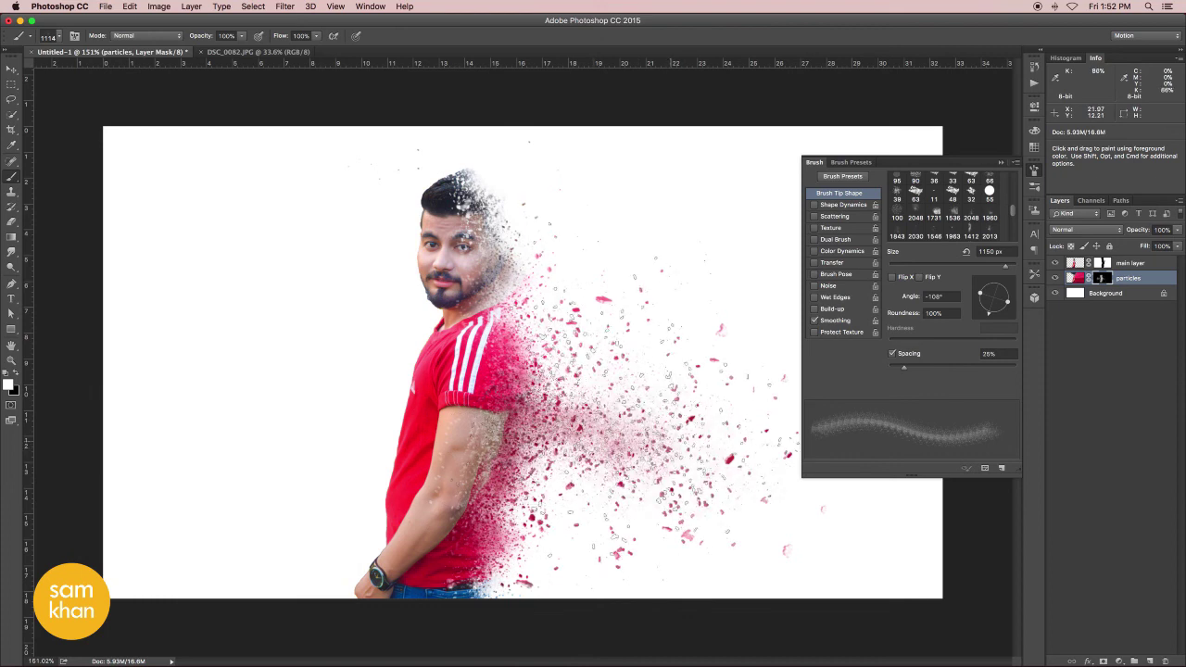
mouse_move(674, 440)
mouse_down()
mouse_move(649, 413)
mouse_move(621, 500)
mouse_up()
mouse_move(661, 571)
mouse_down()
mouse_move(656, 343)
mouse_move(763, 460)
mouse_move(682, 413)
mouse_up()
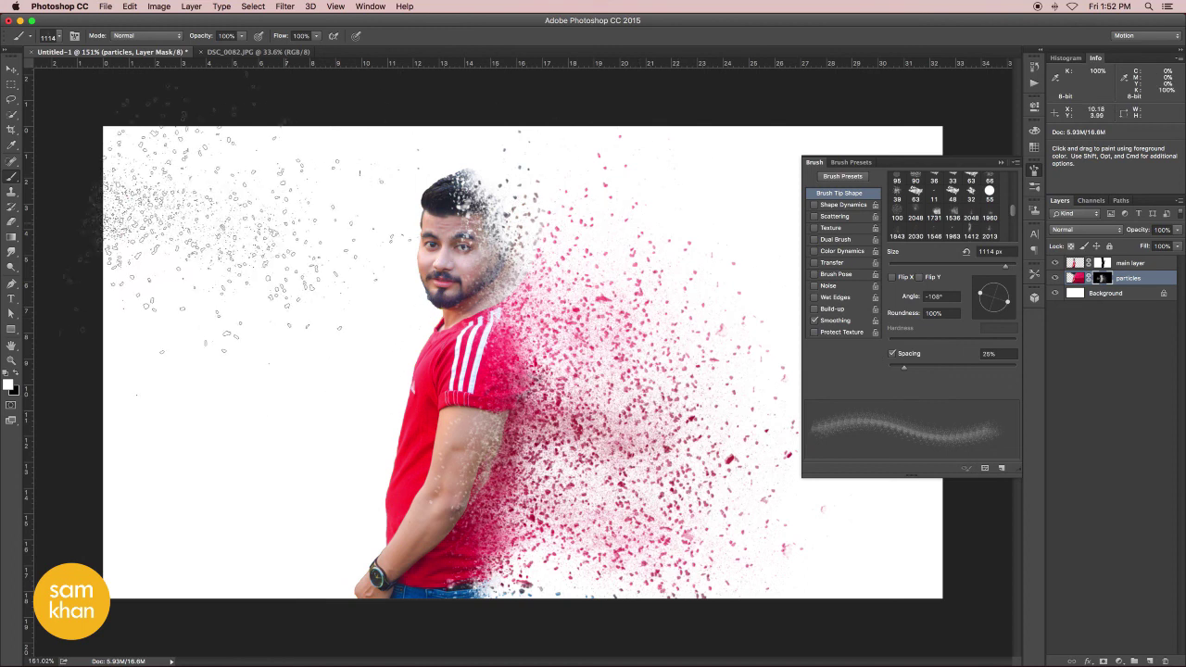
click(60, 38)
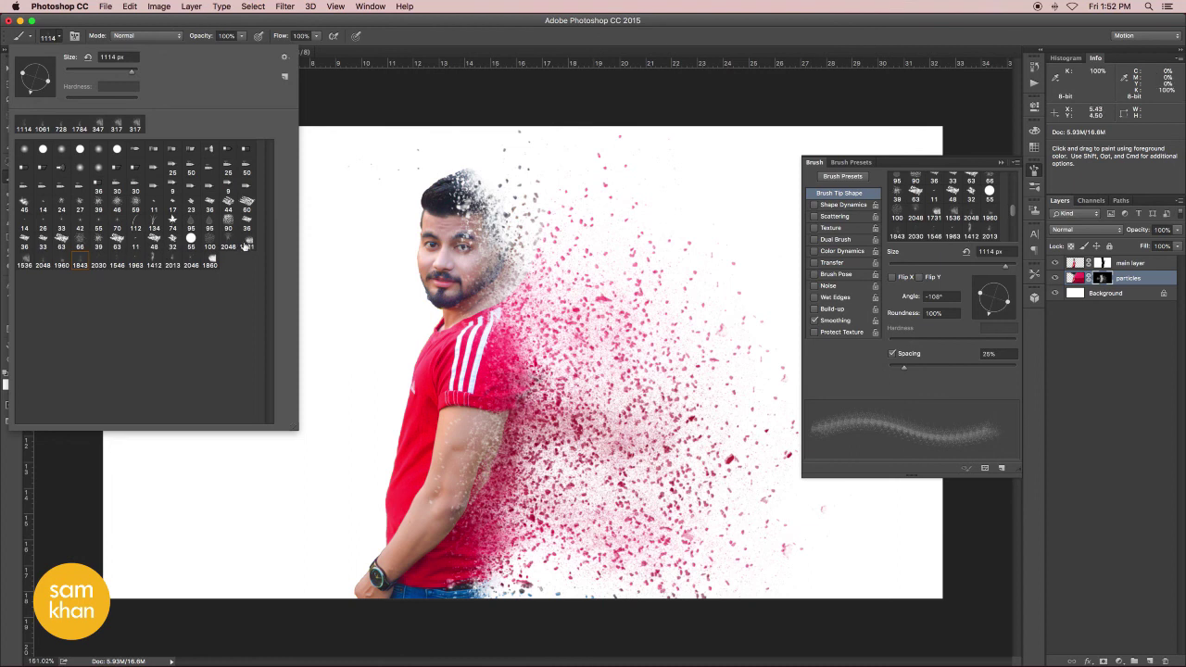
- Try the 1731 px particle brush, rotated, around the head, then undo the stroke
click(248, 243)
click(590, 392)
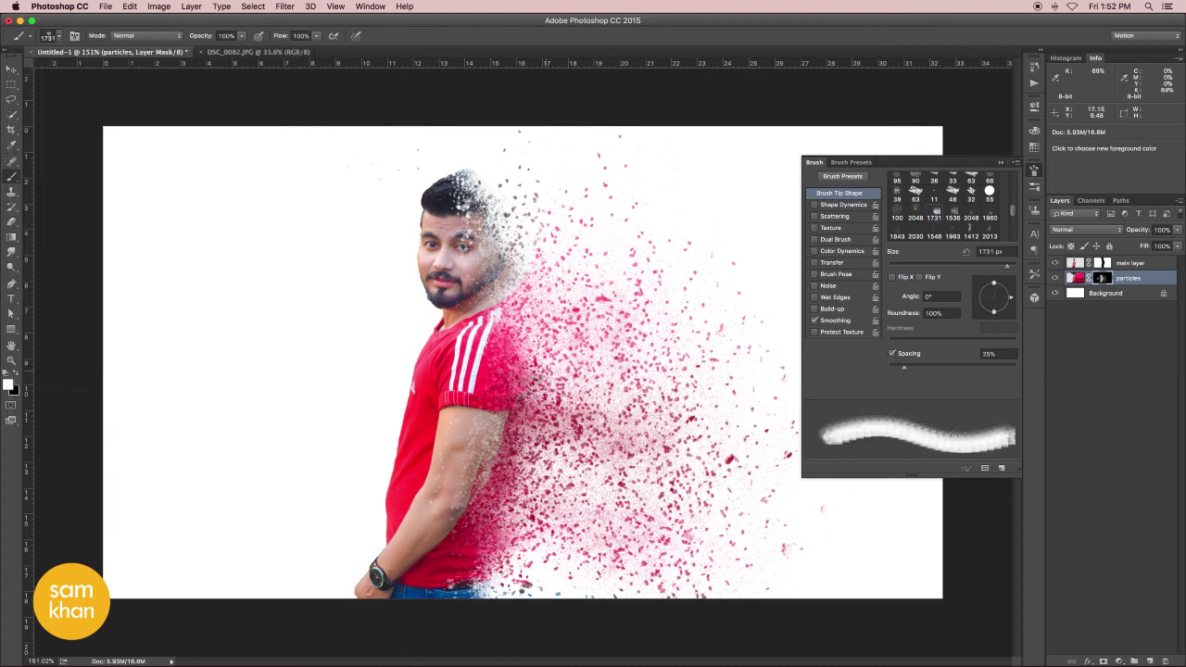
drag(590, 393, 319, 382)
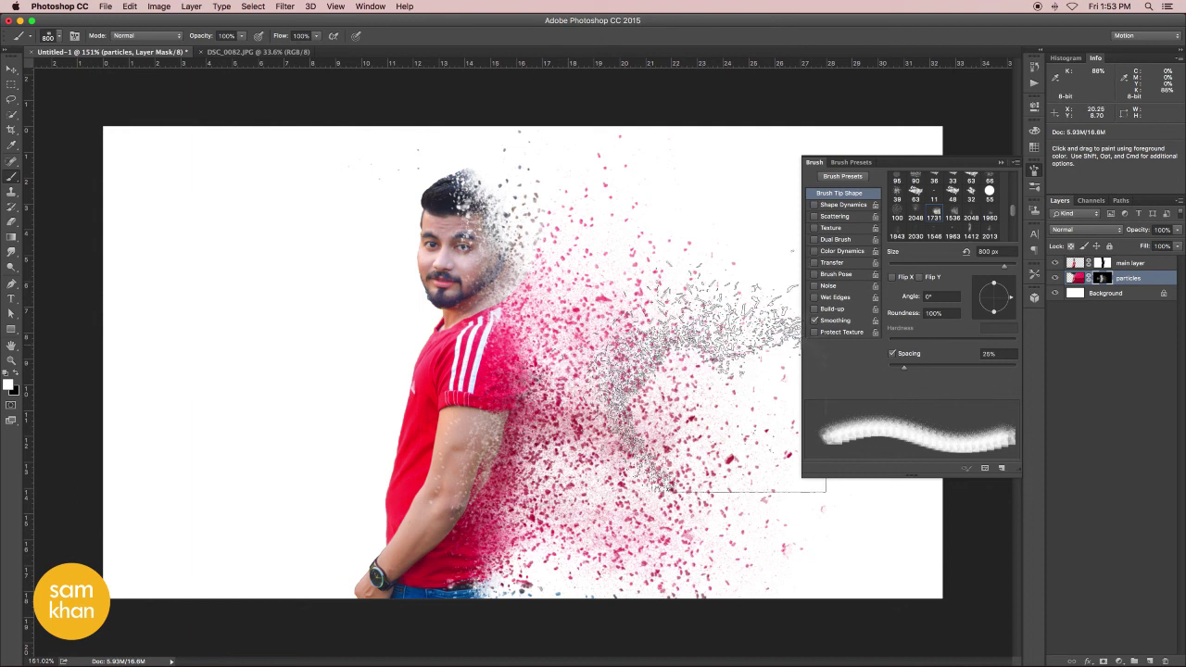
drag(1000, 315, 990, 317)
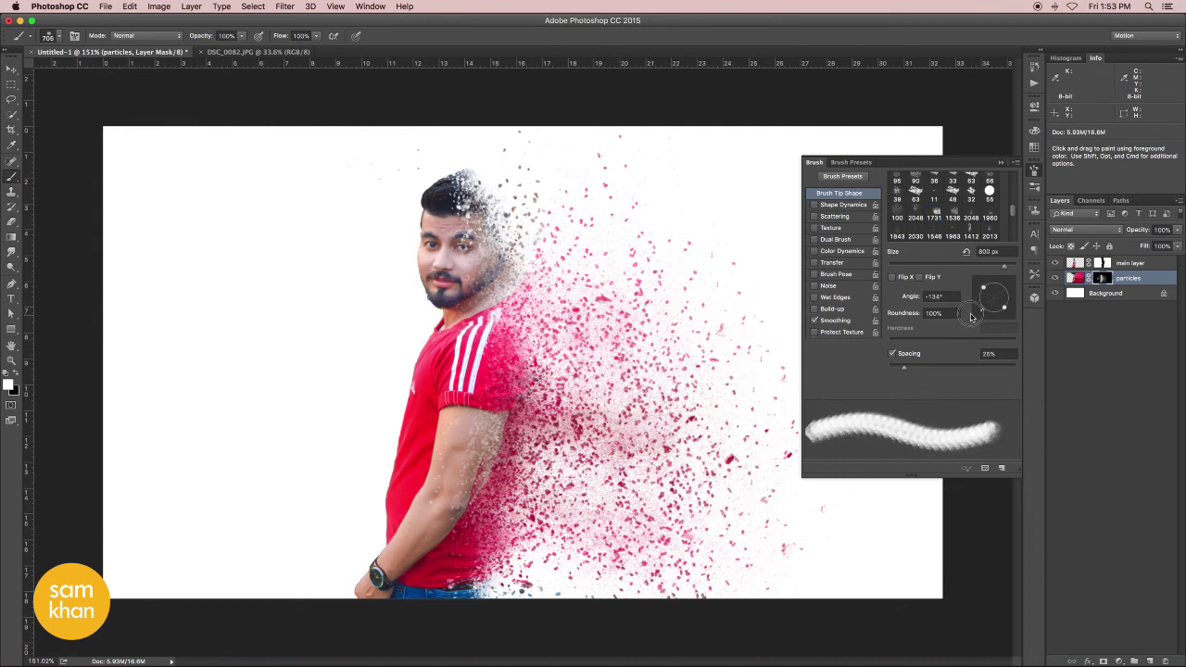
drag(435, 294, 431, 259)
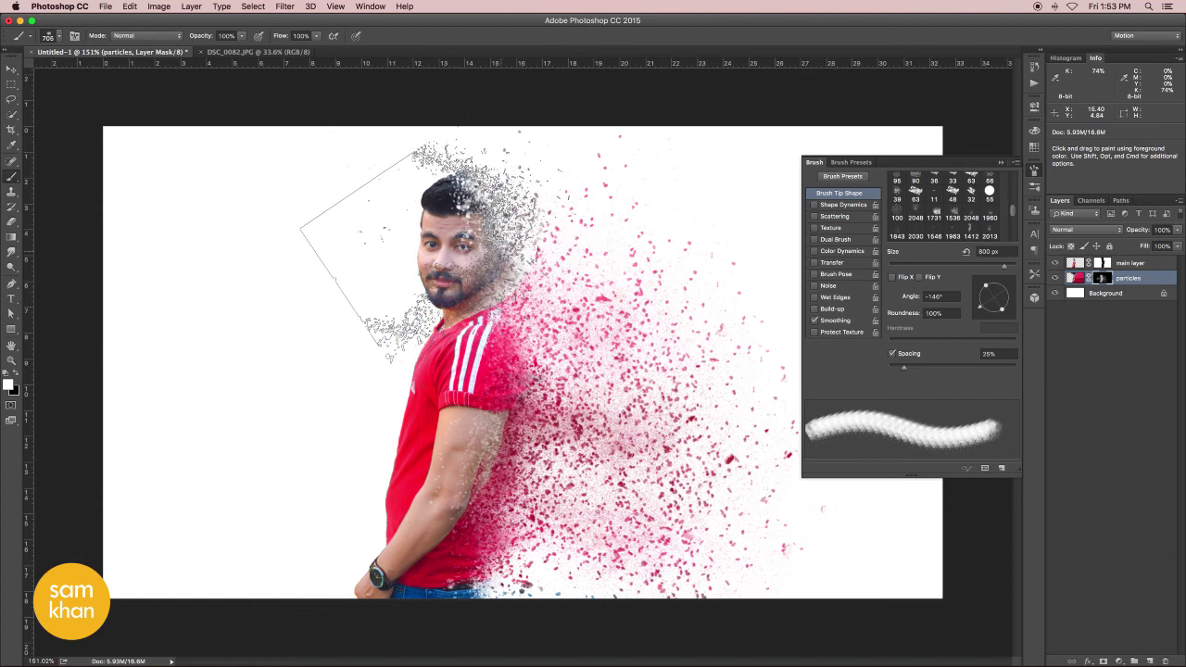
key(ctrl+z)
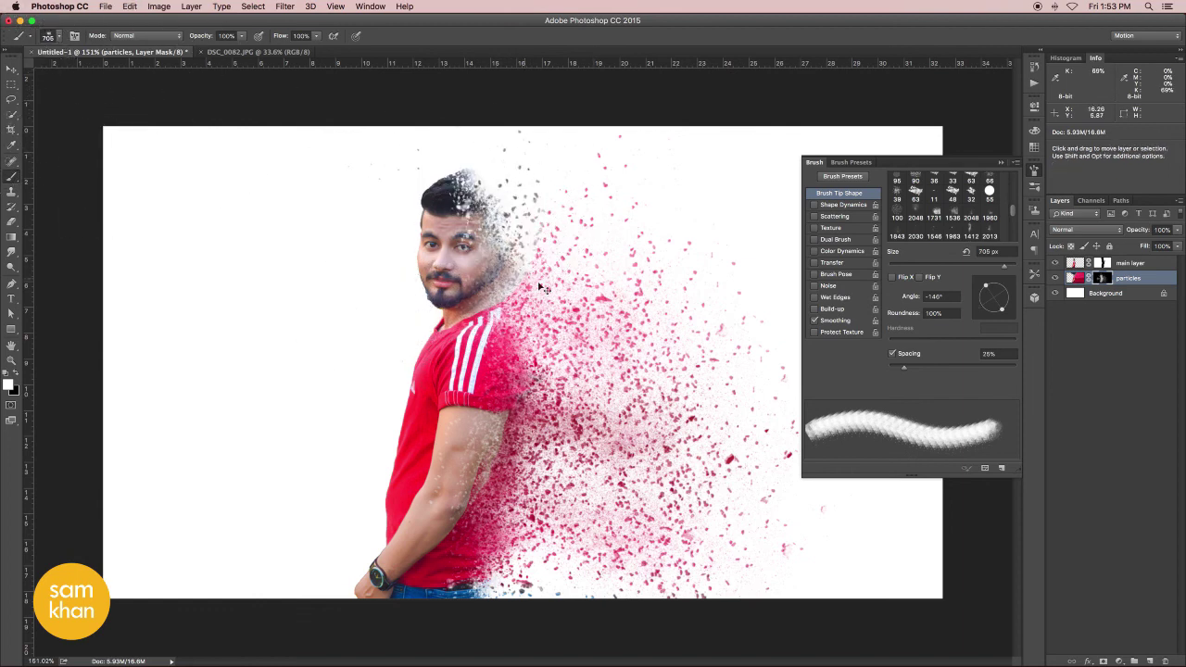
- Set the 1536 px brush to about 1049 px at -94° and stamp dark particles above the head
click(60, 37)
click(28, 258)
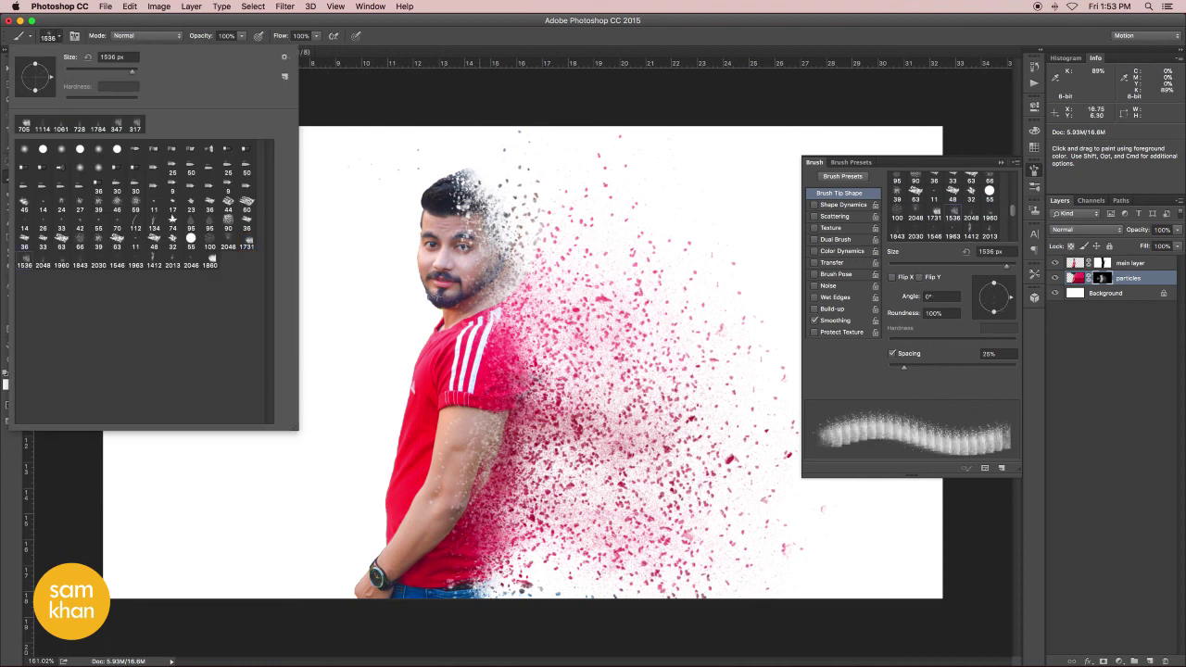
click(445, 312)
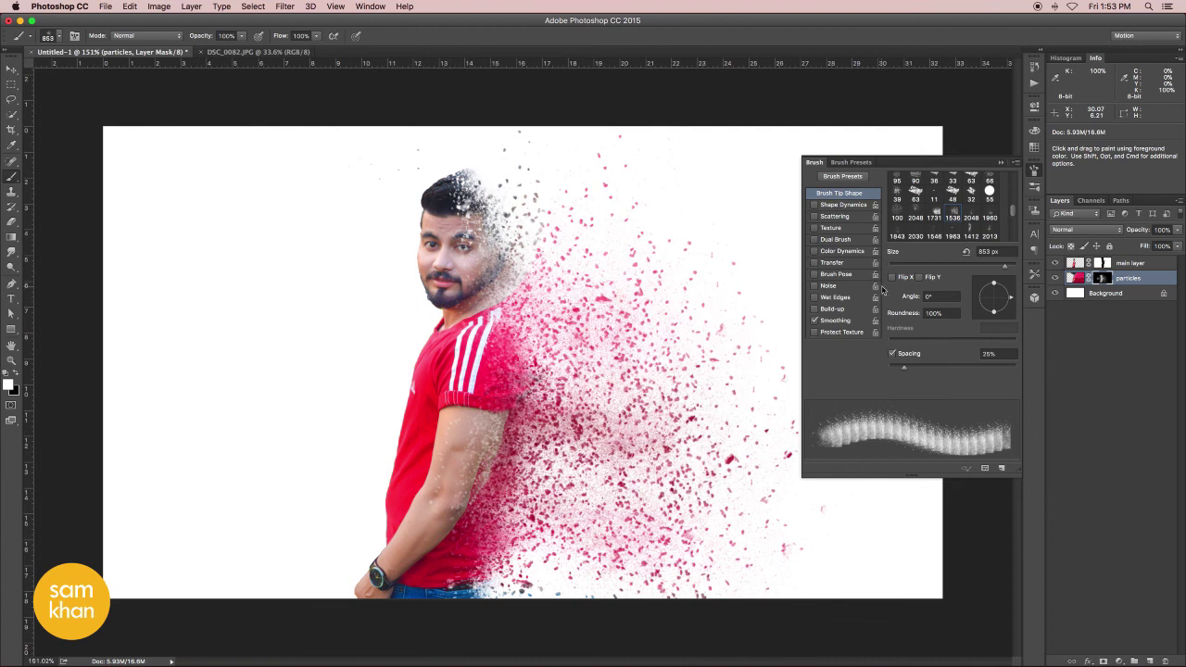
drag(1010, 305, 977, 301)
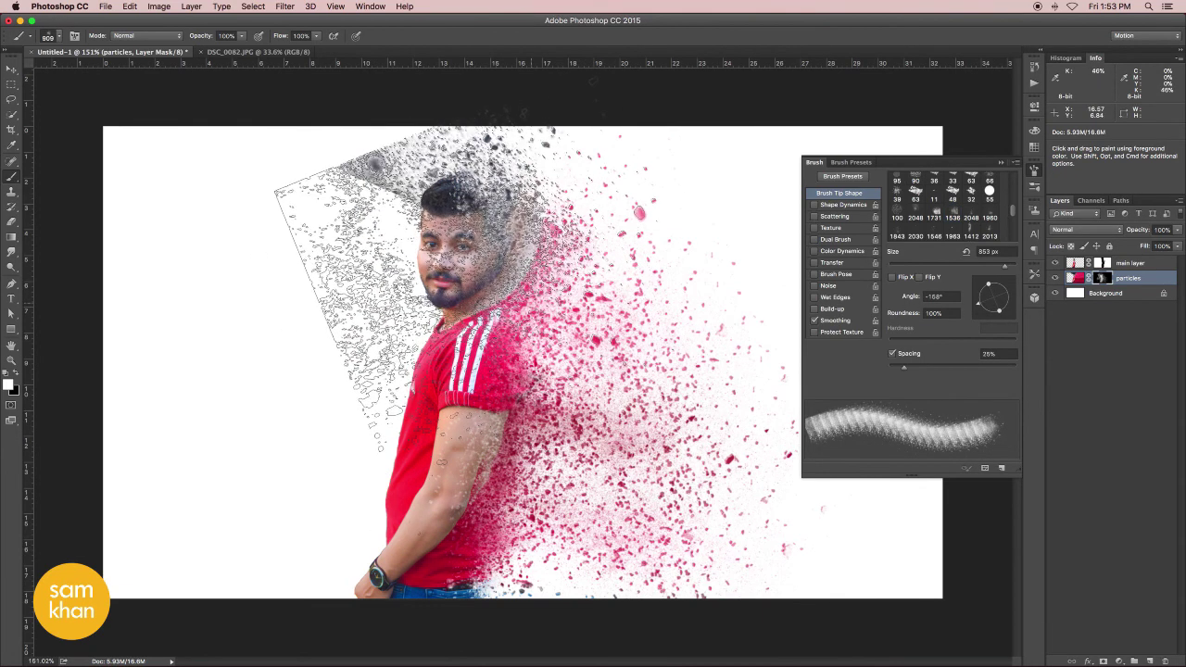
key(ctrl+z)
drag(643, 427, 702, 446)
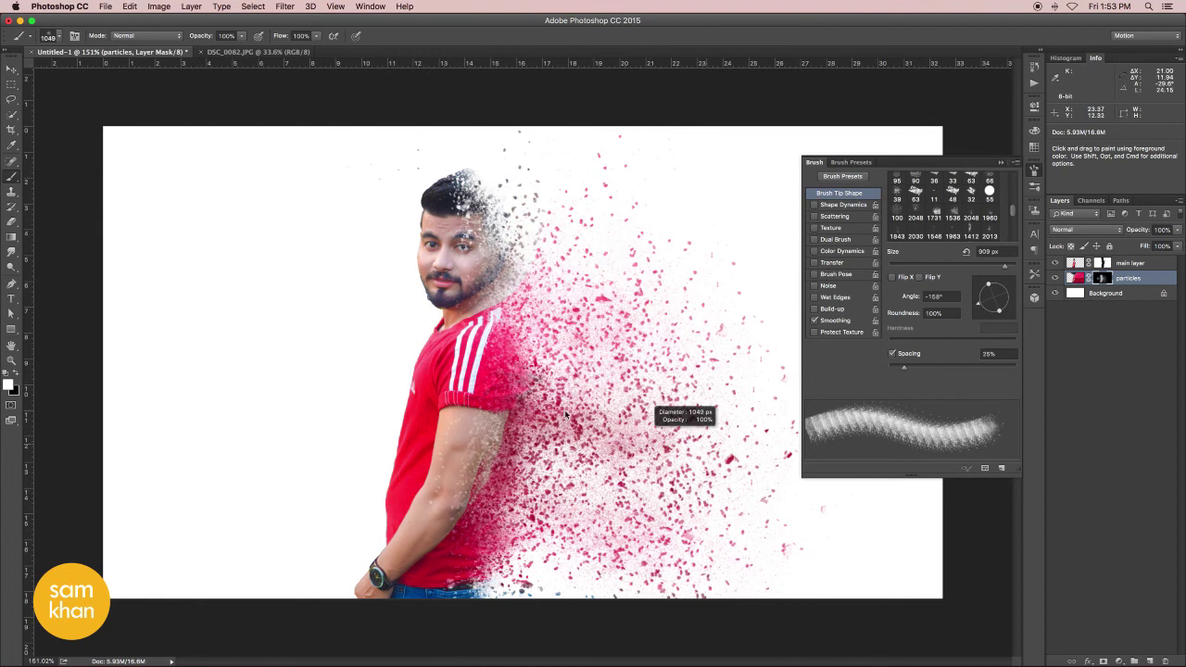
drag(566, 414, 556, 408)
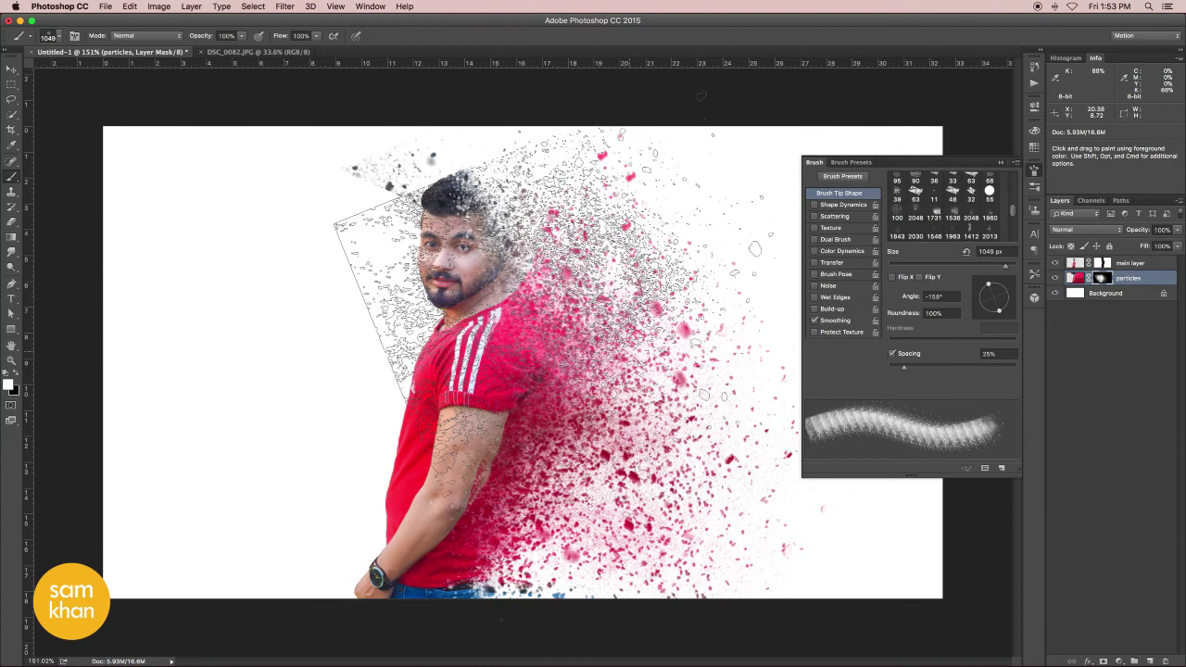
key(ctrl+z)
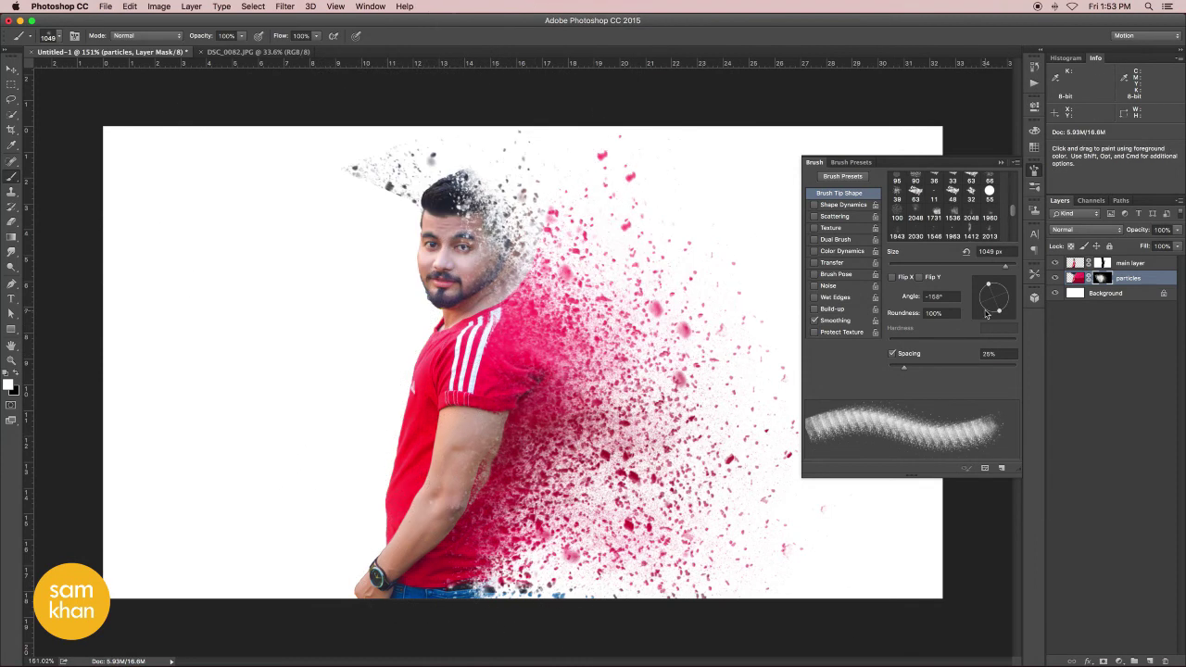
drag(986, 314, 997, 315)
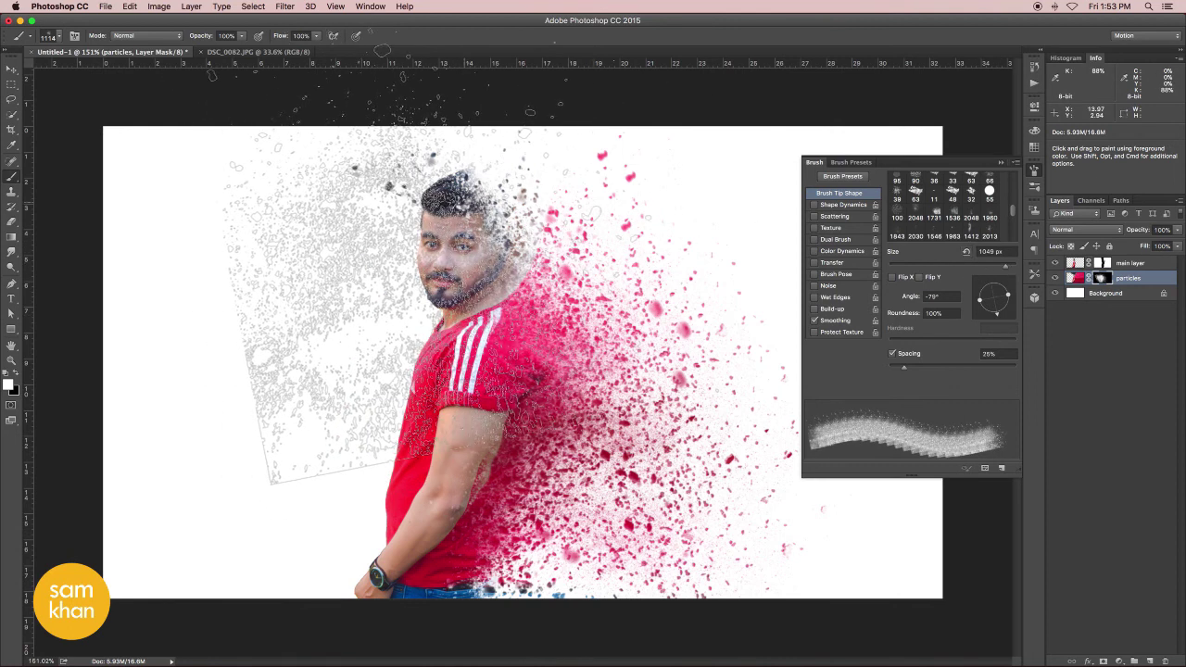
click(297, 325)
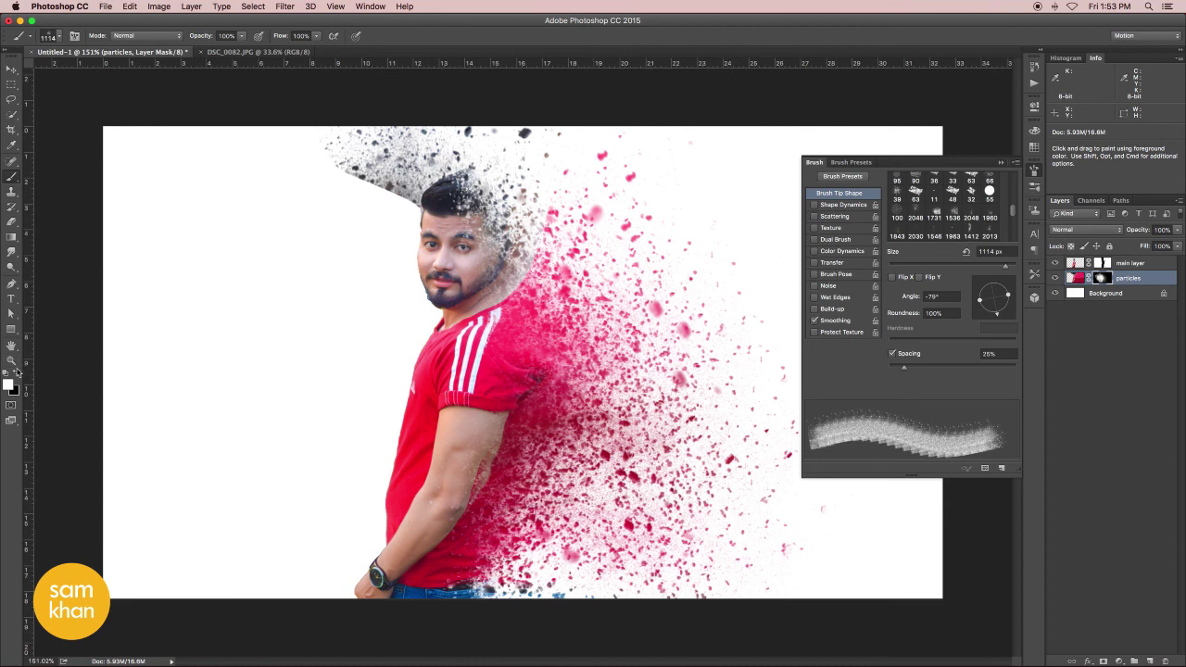
drag(436, 246, 302, 243)
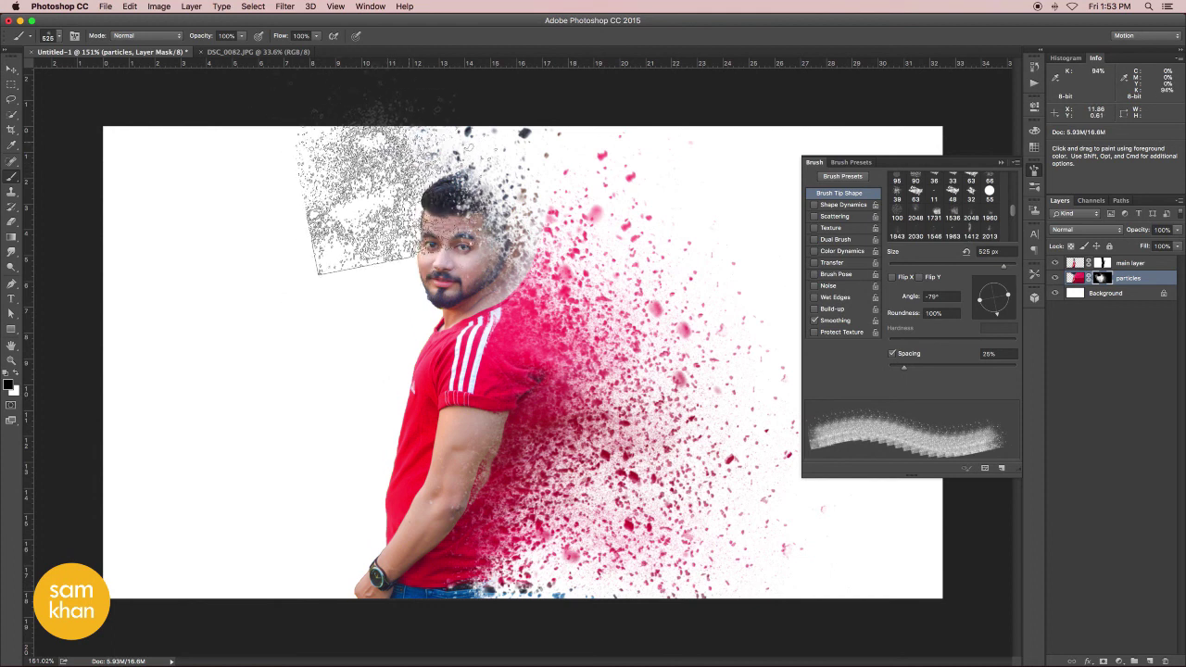
- Zoom out, set the brush to about 936 px at -109°, and test-stamp particles over the arm, undoing them
key(space)
alt+click(627, 379)
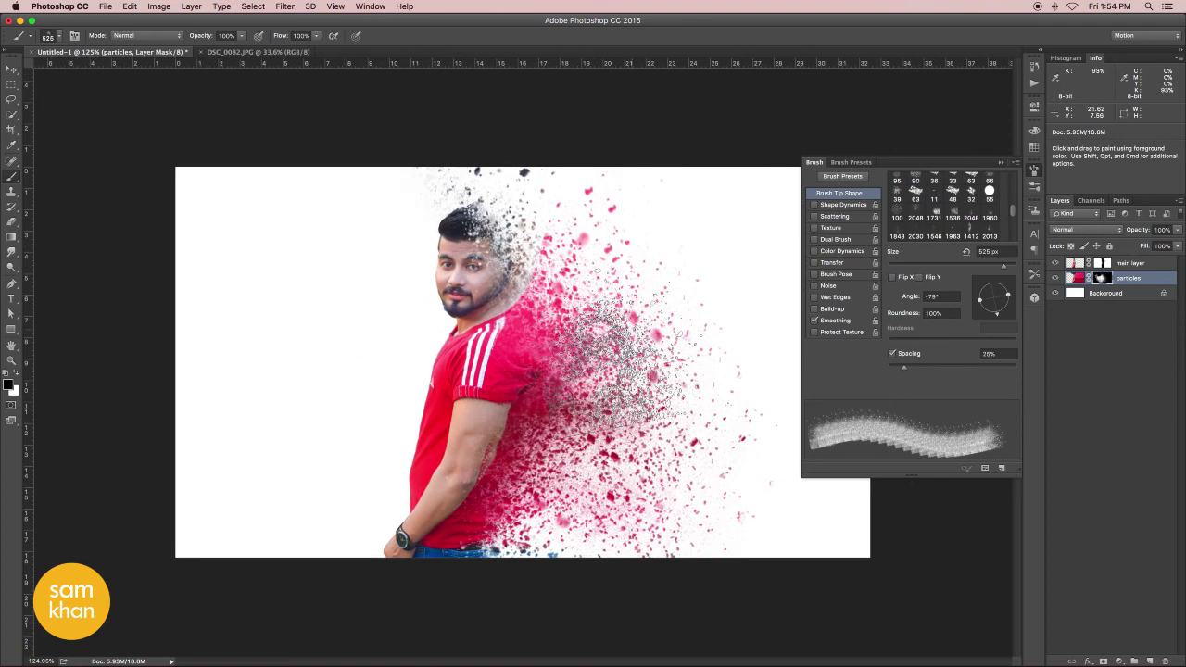
click(547, 363)
drag(570, 335, 722, 348)
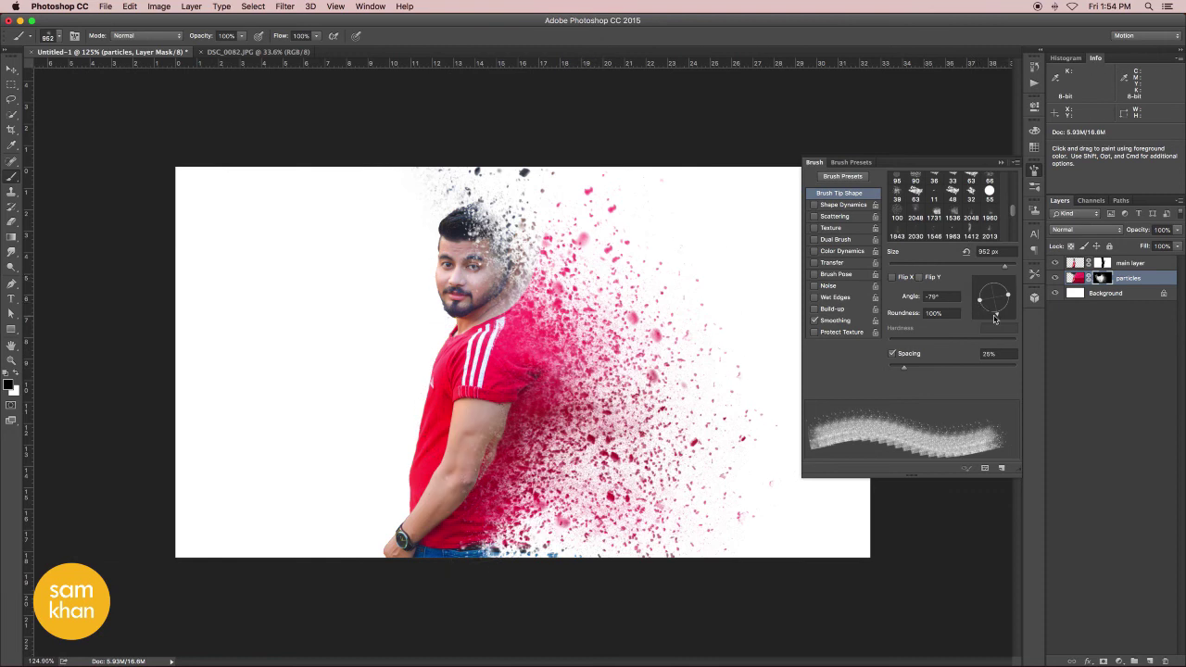
drag(994, 318, 988, 313)
click(519, 463)
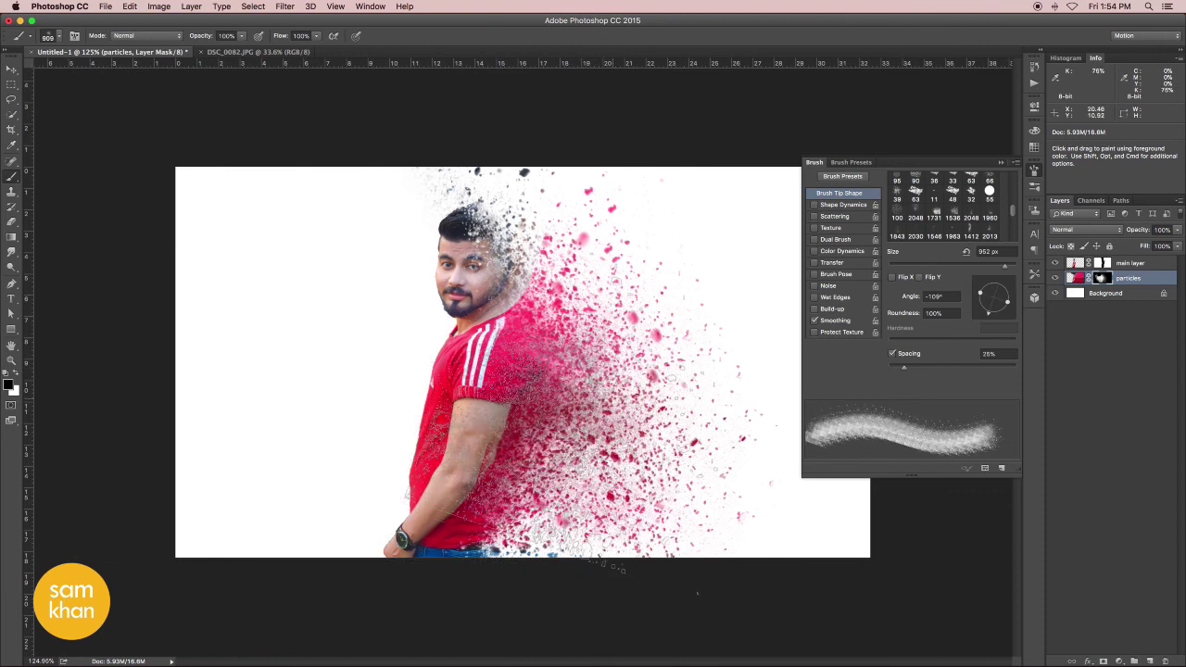
key(ctrl+z)
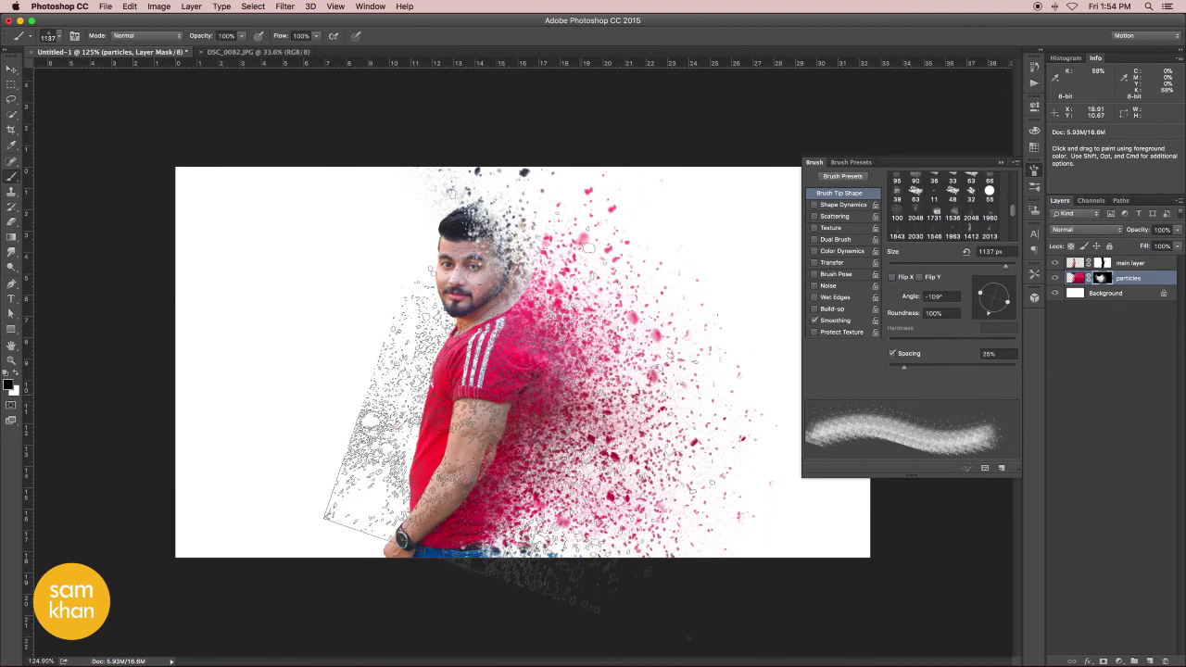
click(620, 389)
key(ctrl+z)
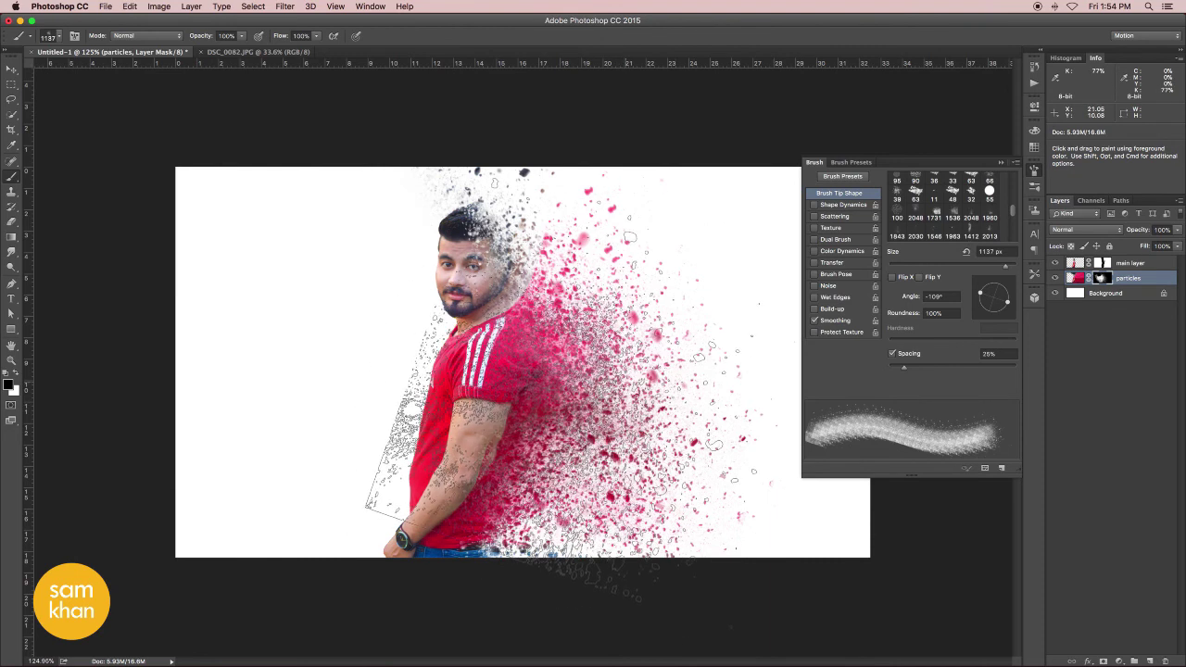
- Switch to white, try eroding the shirt and arm, undo it, and hide the main layer to compare
click(14, 376)
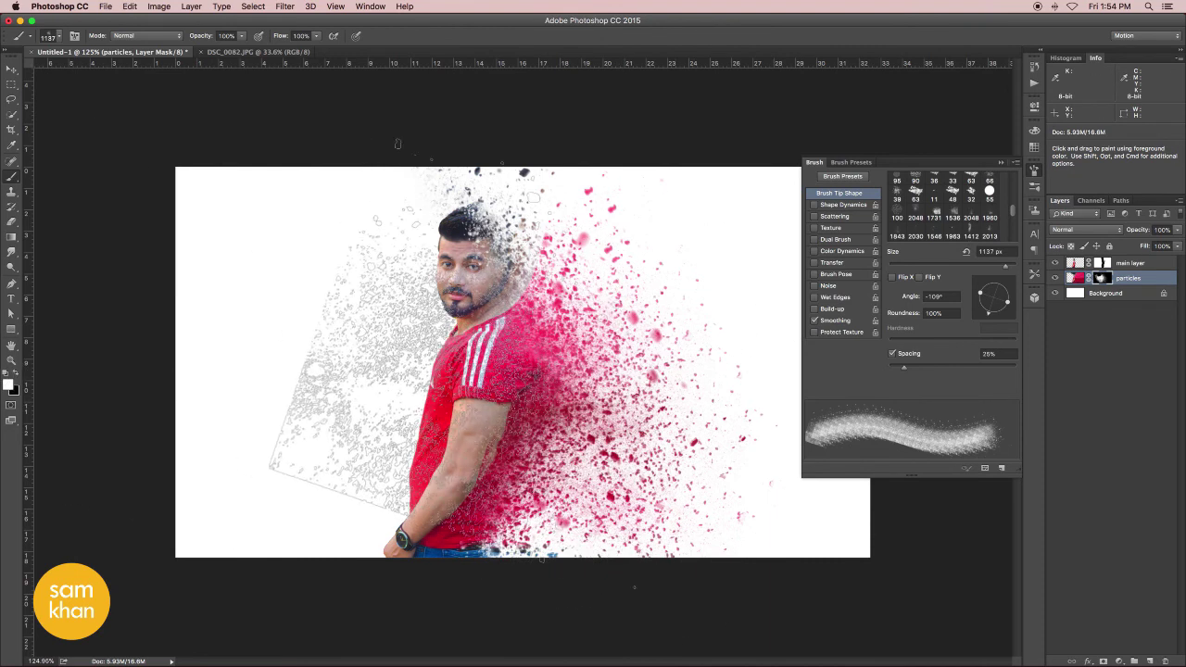
click(501, 399)
key(ctrl+z)
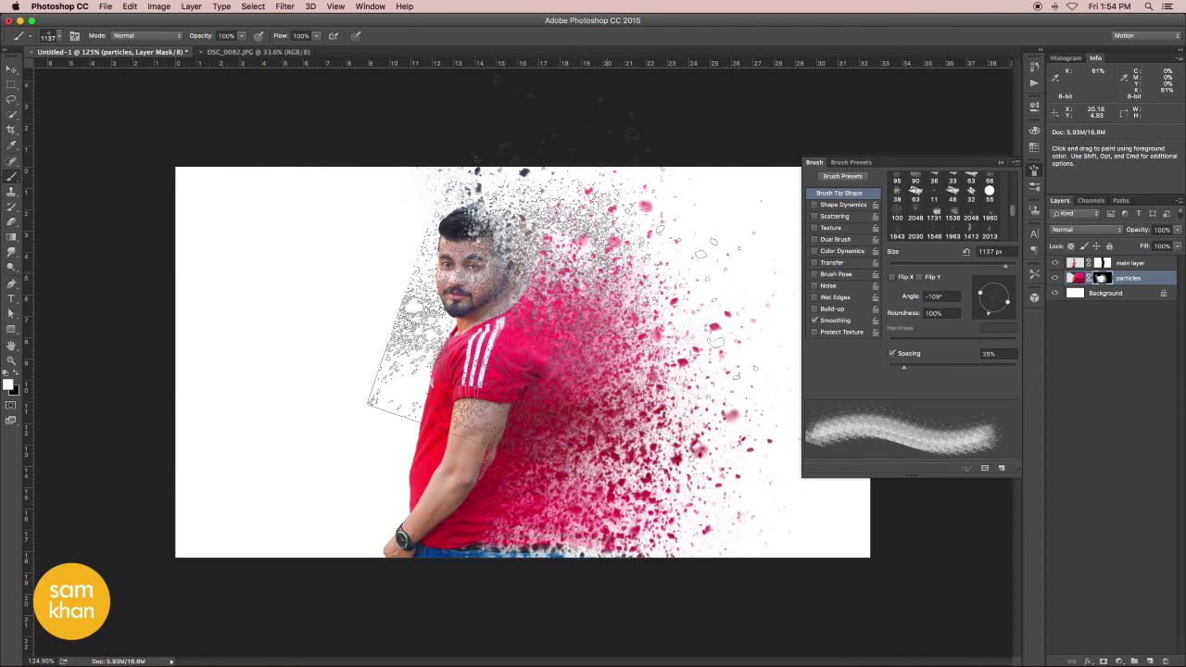
key(ctrl+z)
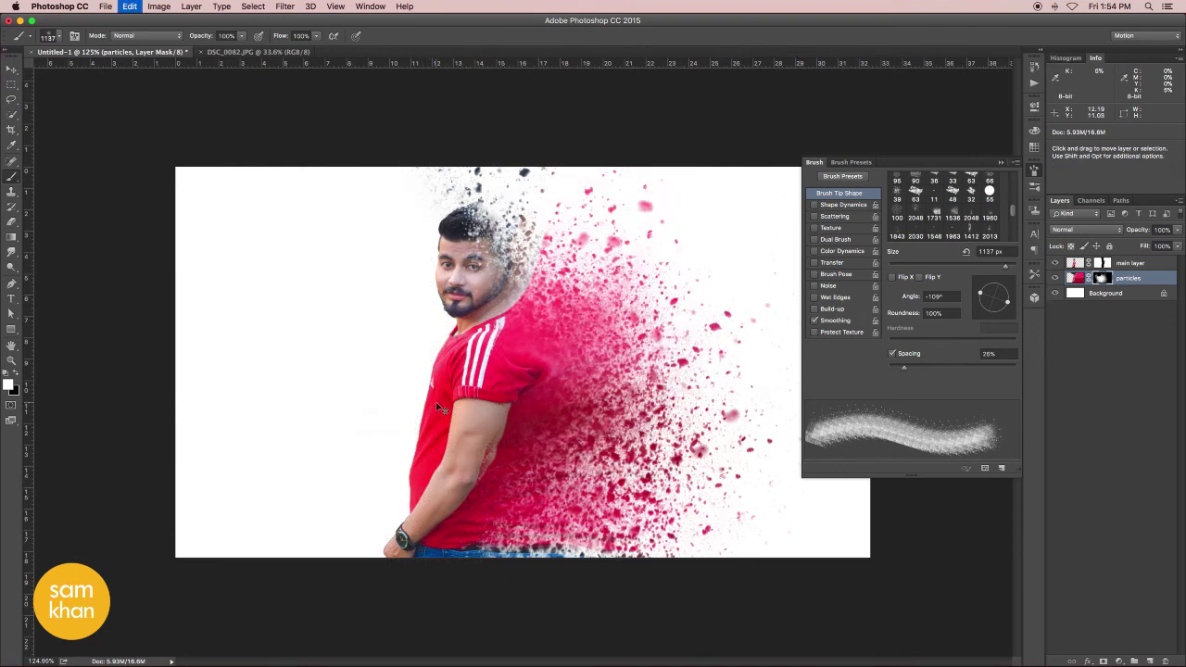
key(ctrl+z)
key(ctrl+z)
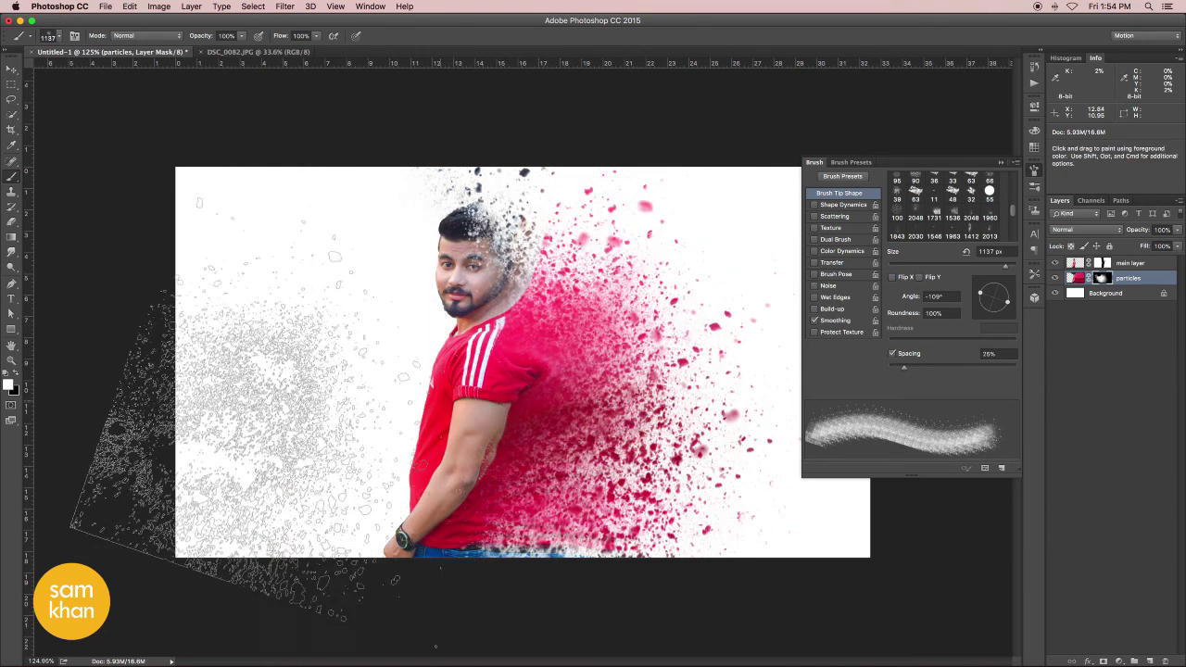
click(12, 71)
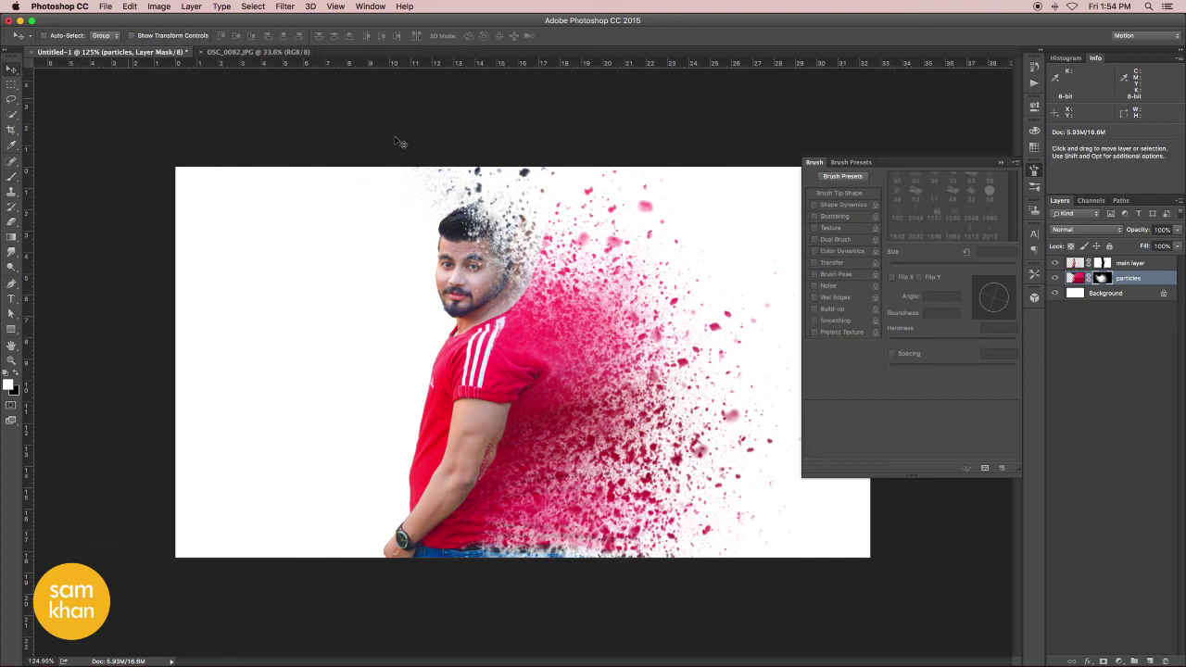
click(1034, 175)
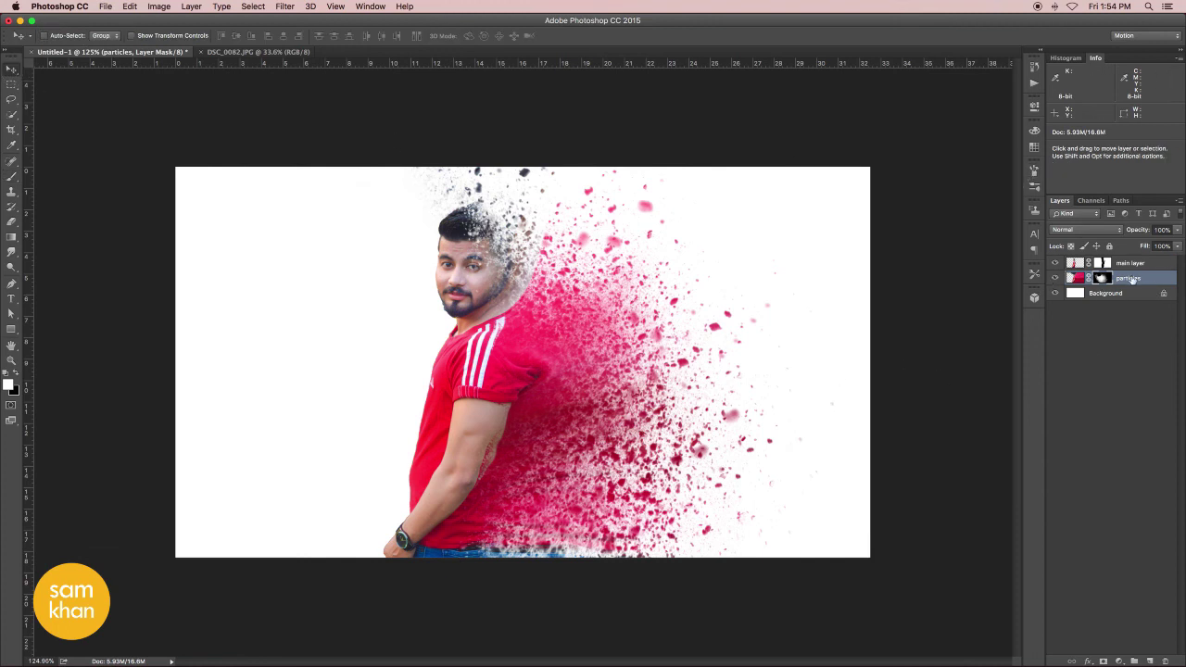
click(1055, 263)
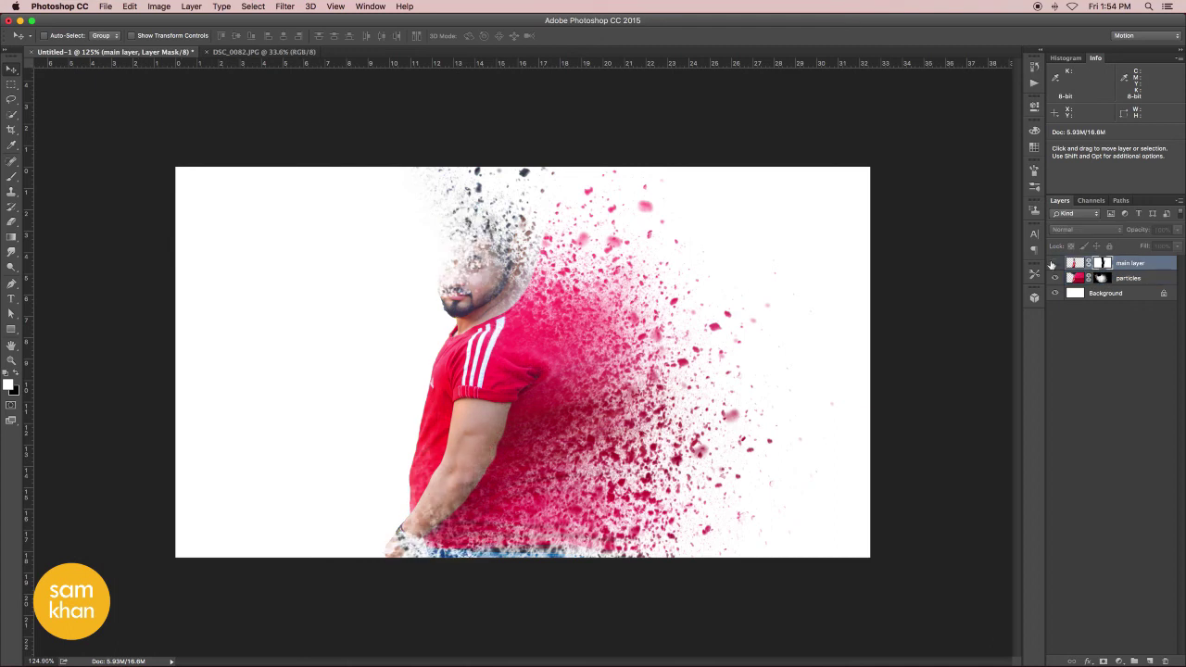
- Zoom to the face and, with an 830 px brush, paint particles over the cheek, chin and neck
scroll(470, 290, up, 2)
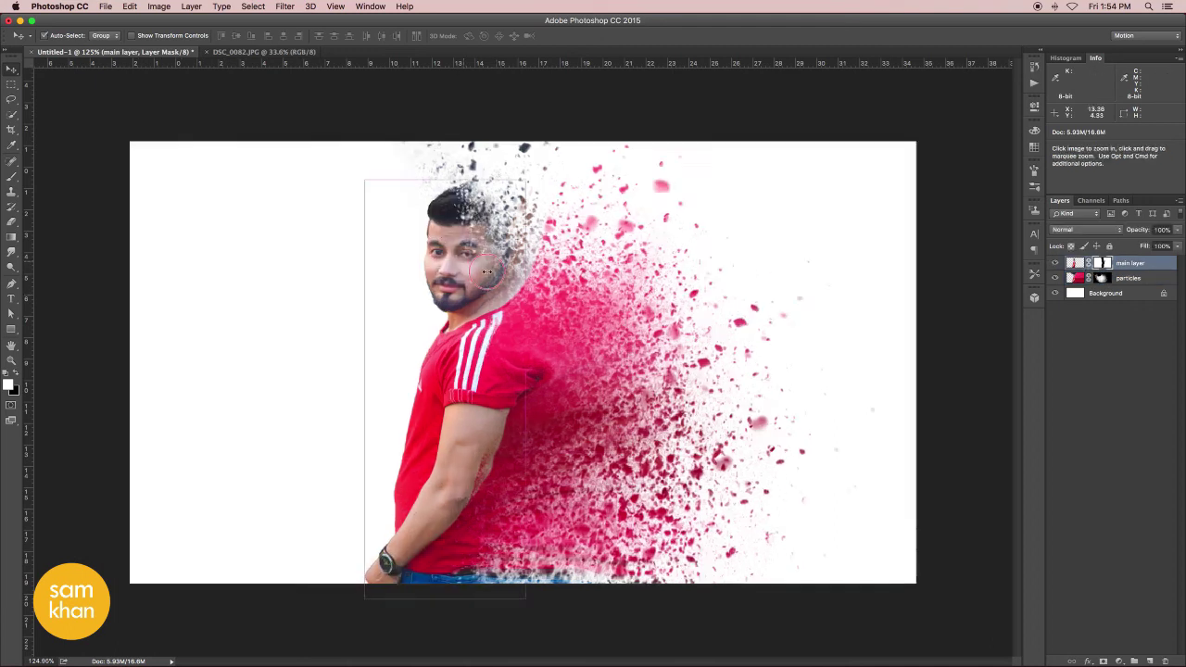
scroll(470, 290, up, 3)
key(b)
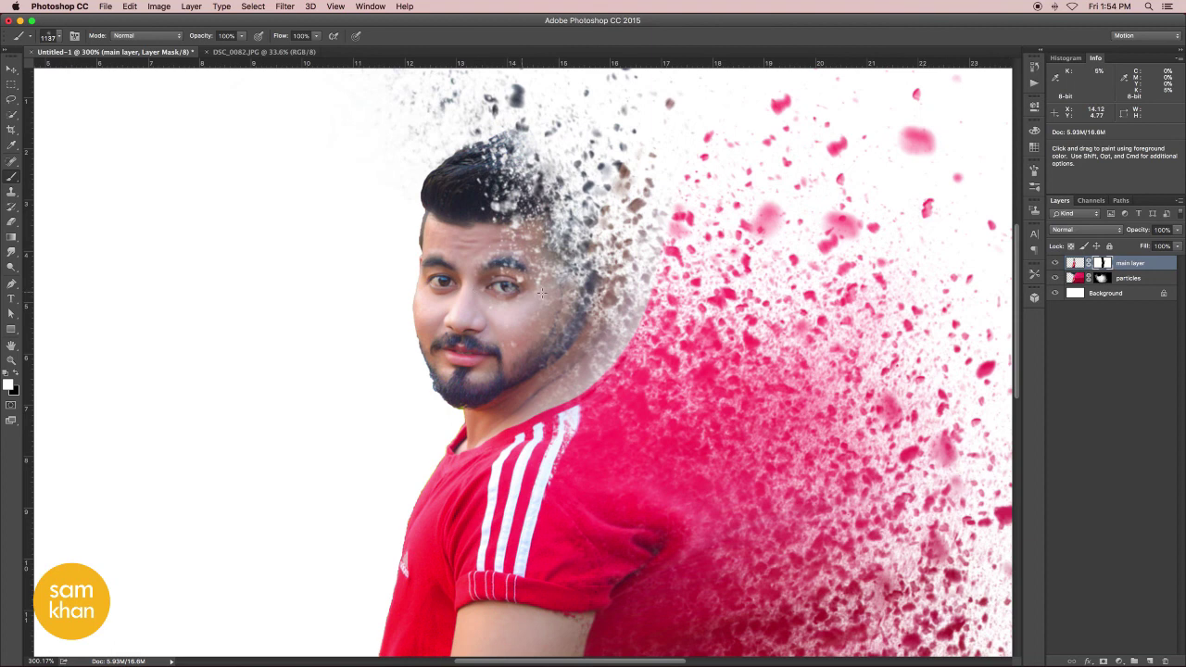
drag(552, 301, 204, 316)
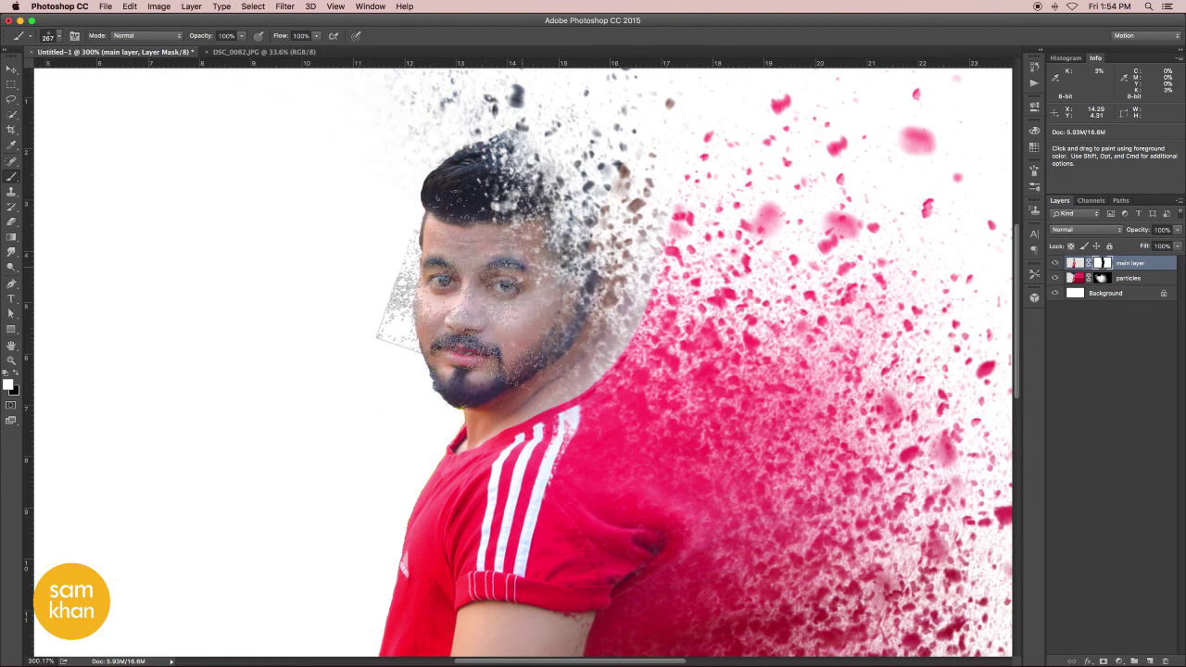
click(534, 269)
drag(533, 269, 520, 359)
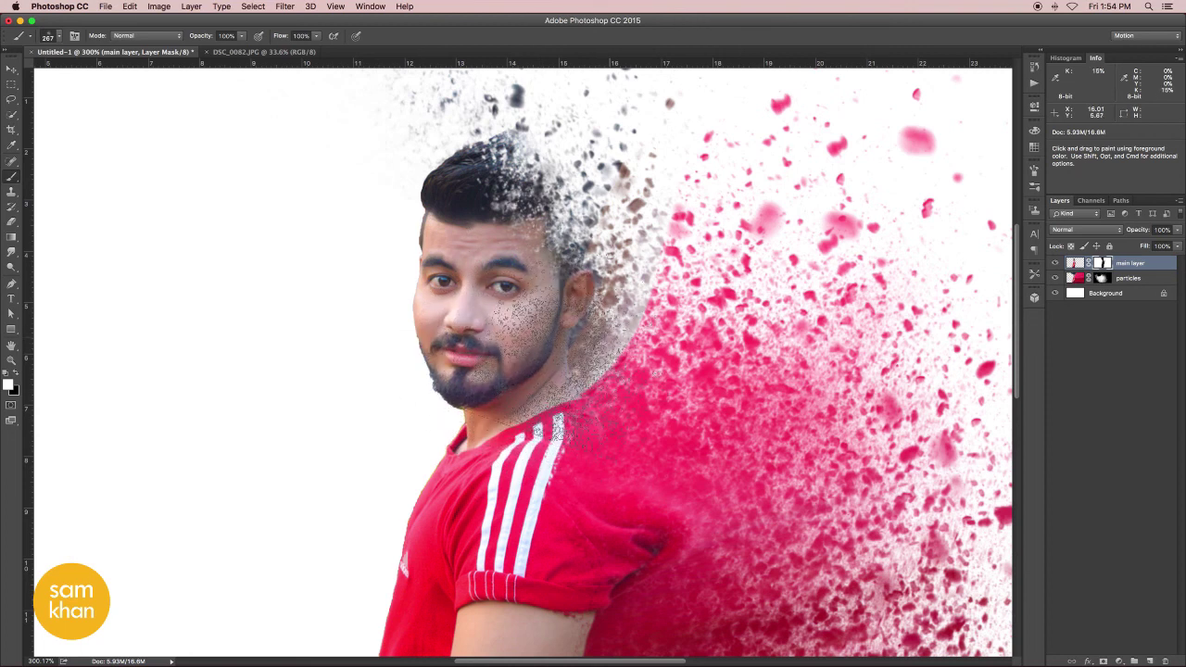
- On the main layer mask, paint particles over the ear, neck and shoulder, then zoom out
click(1101, 278)
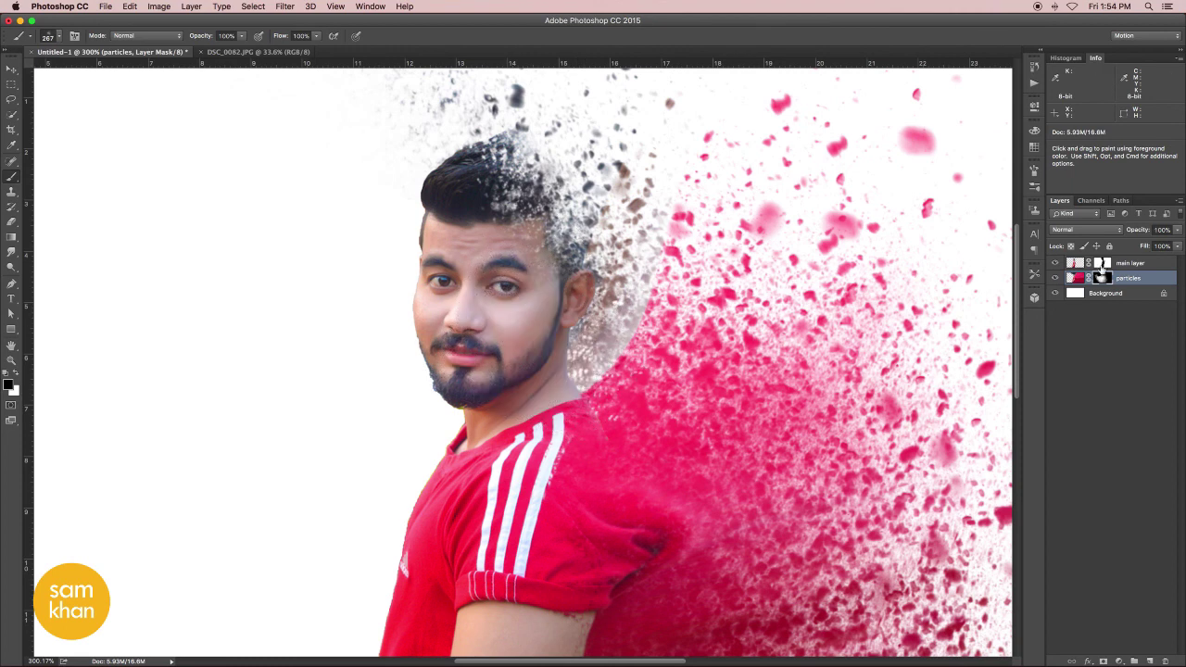
click(1101, 264)
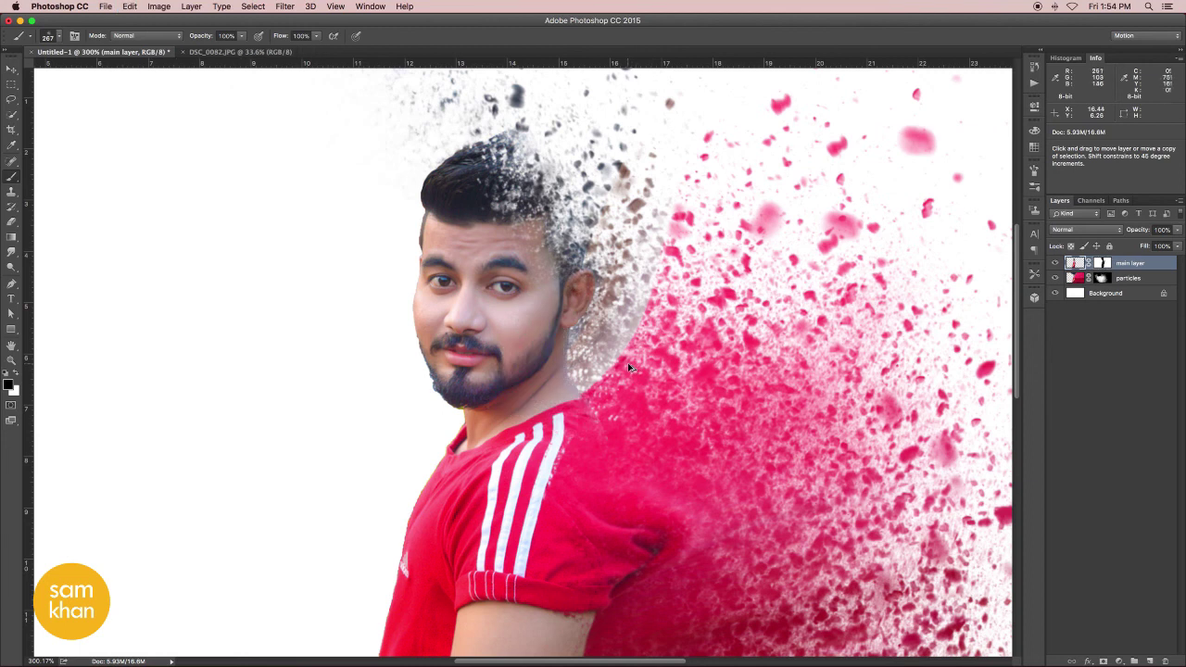
right_click(674, 283)
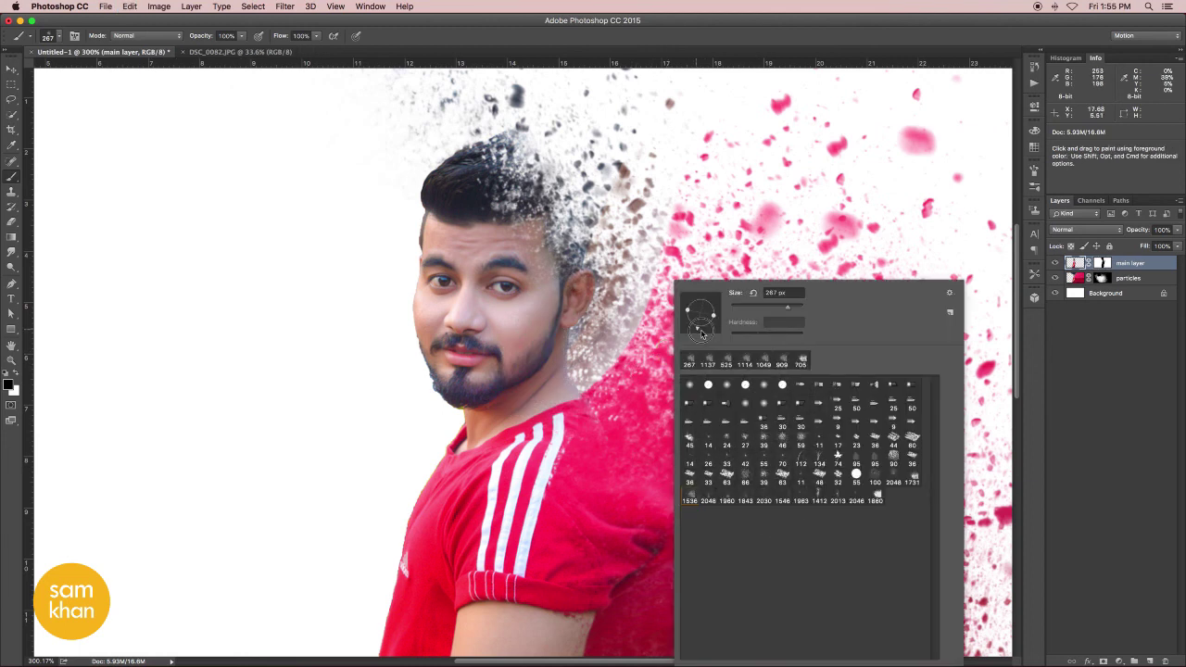
drag(640, 343, 648, 436)
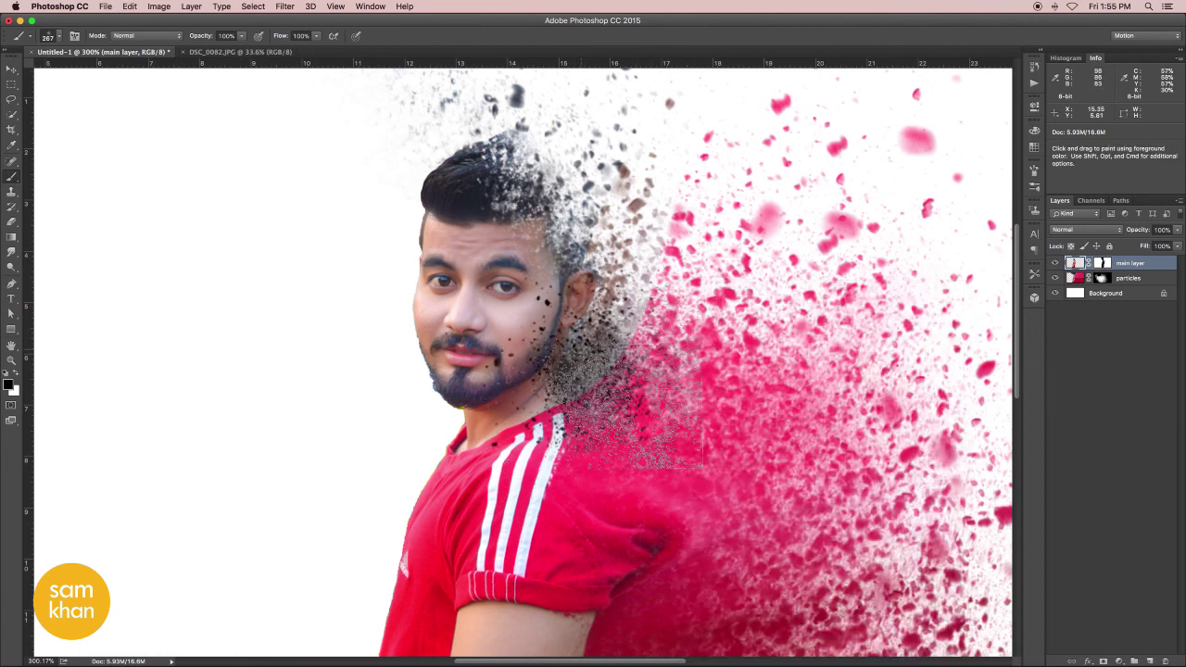
key(ctrl+z)
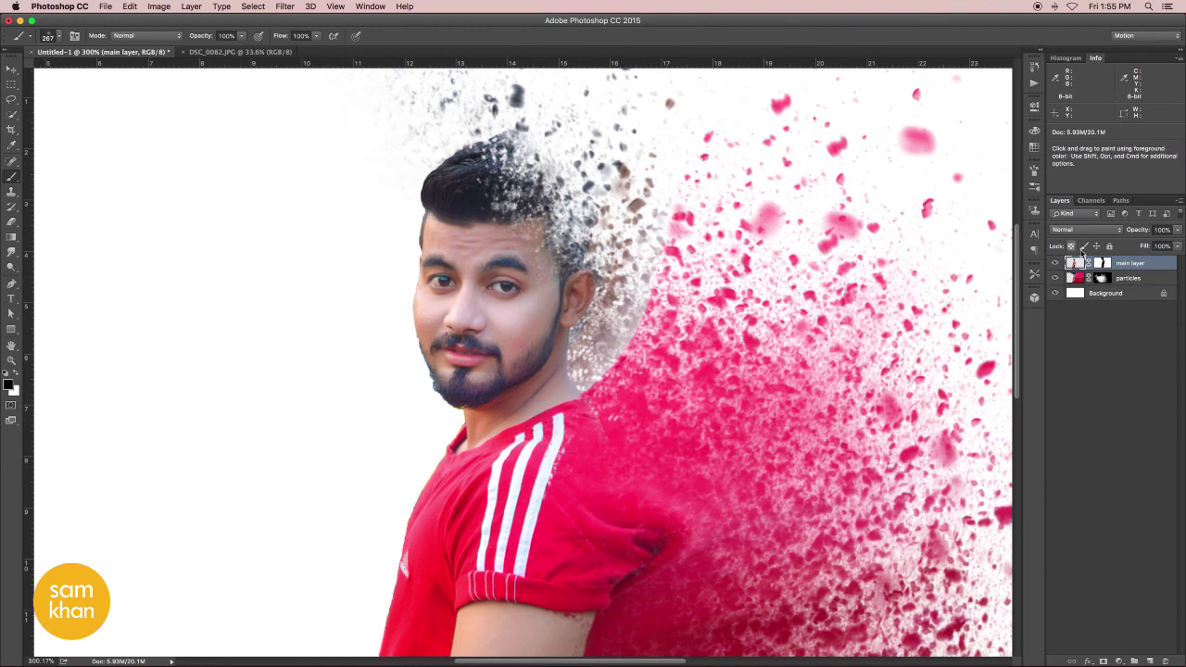
click(1104, 264)
drag(686, 306, 611, 389)
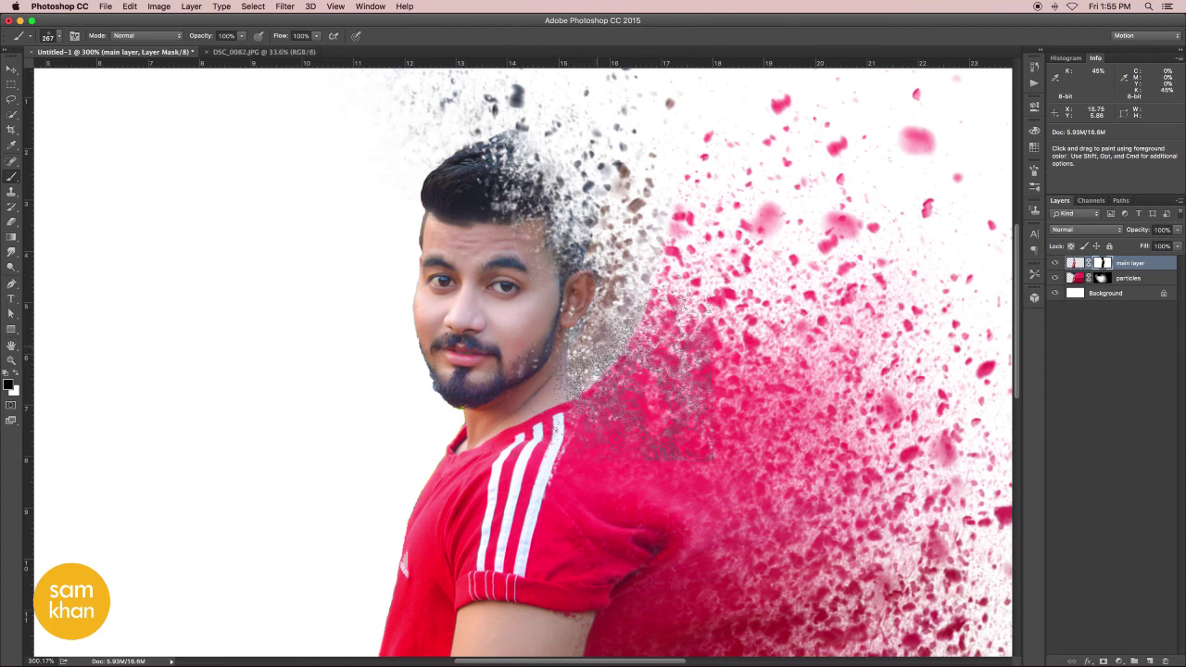
mouse_move(644, 343)
mouse_down()
mouse_move(600, 337)
mouse_move(720, 420)
mouse_up()
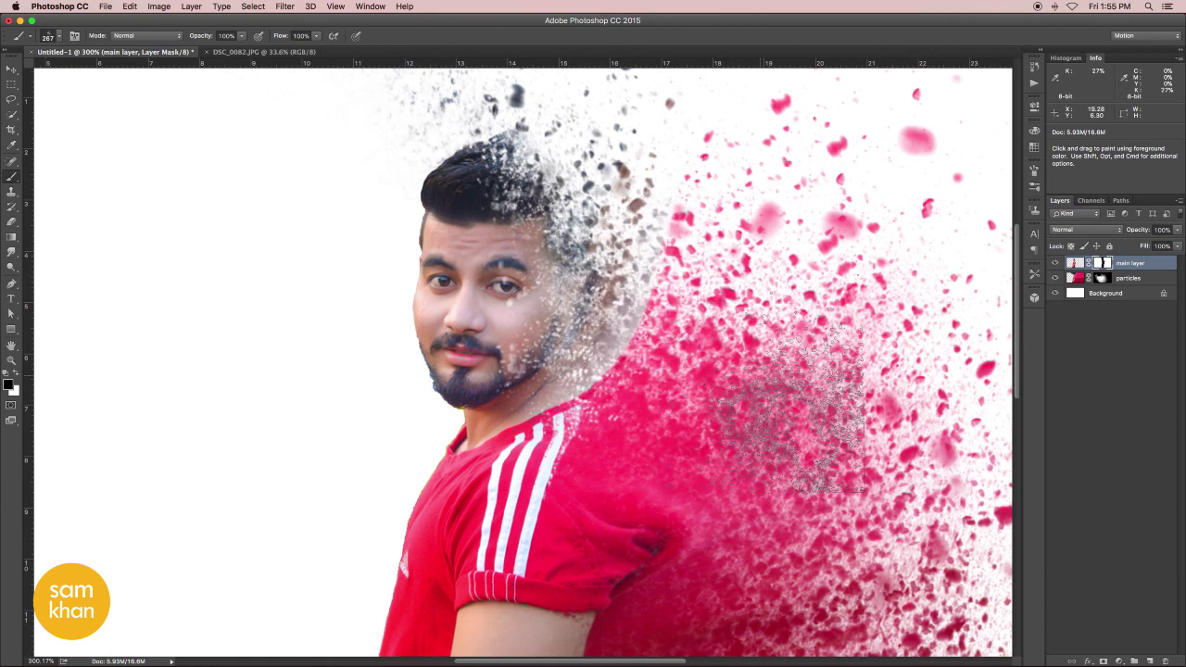
key(ctrl+minus)
- Add a Brightness/Contrast adjustment layer with brightness -7 and contrast 30
key(v)
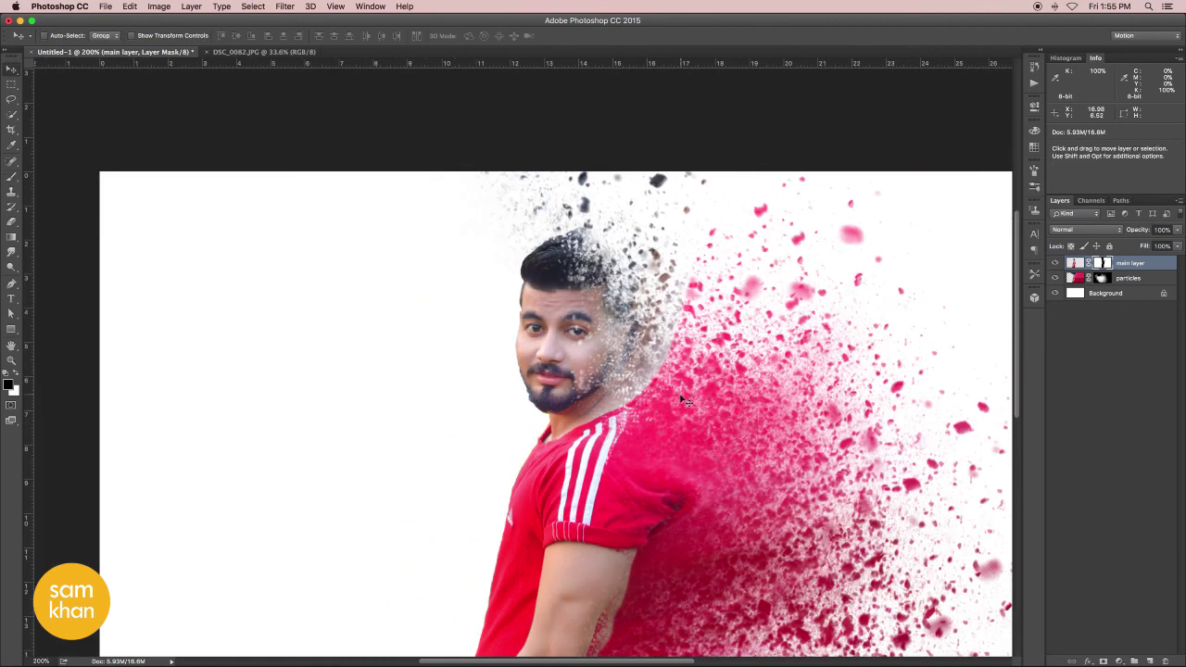
key(ctrl+0)
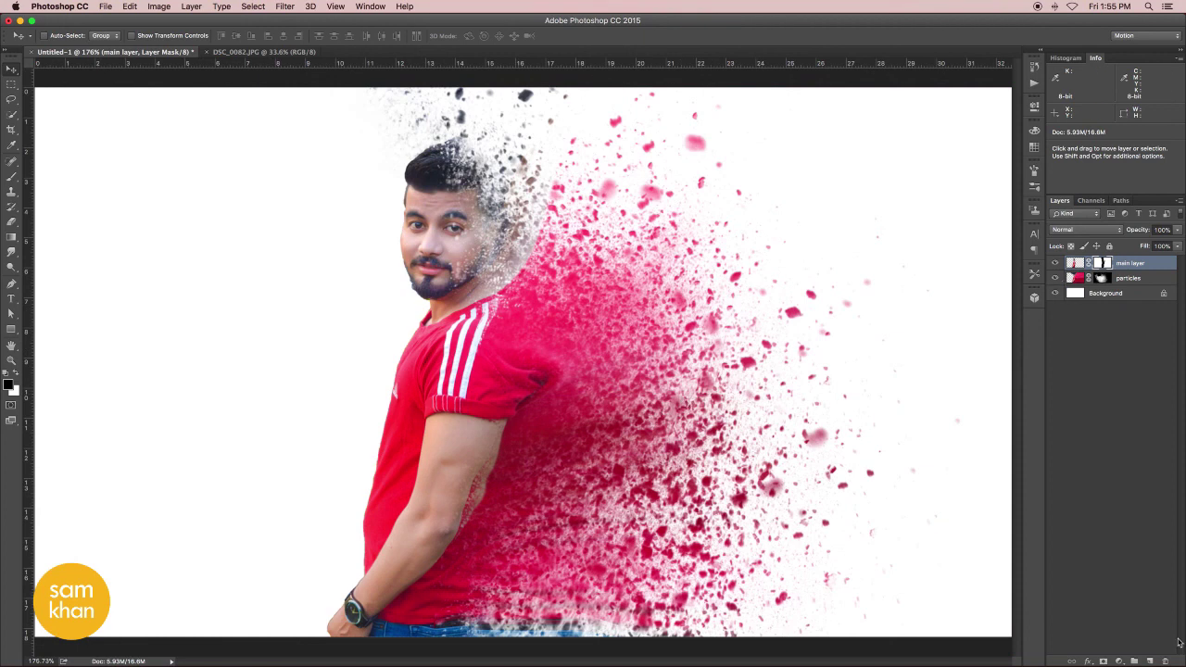
click(1119, 660)
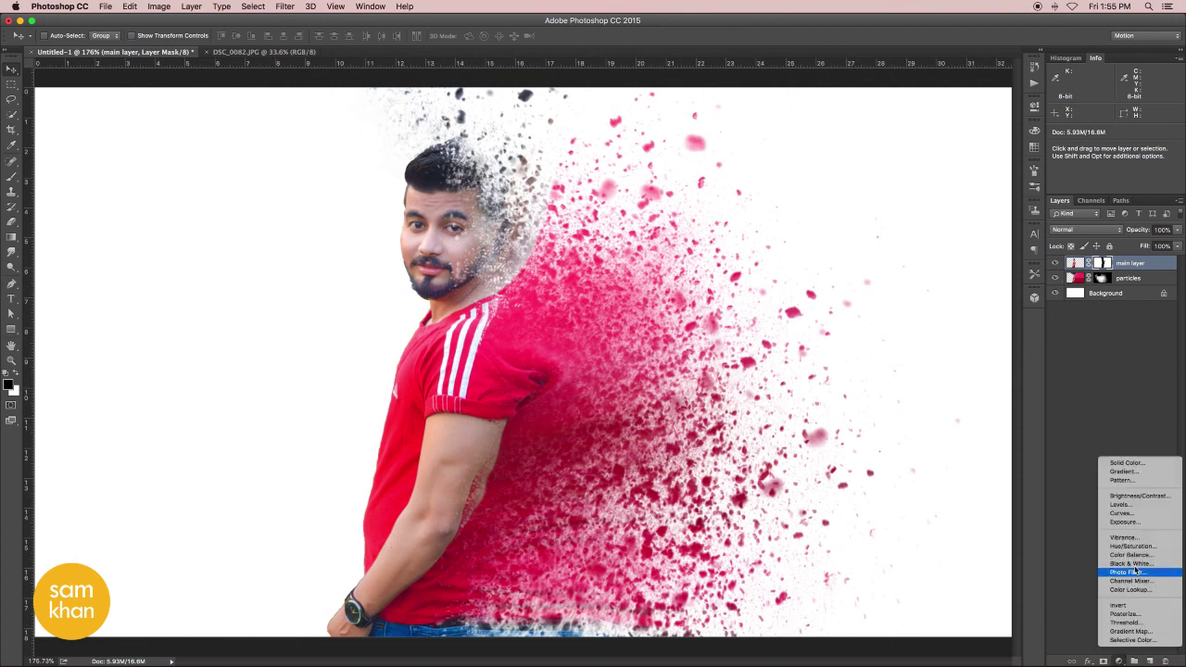
click(1141, 500)
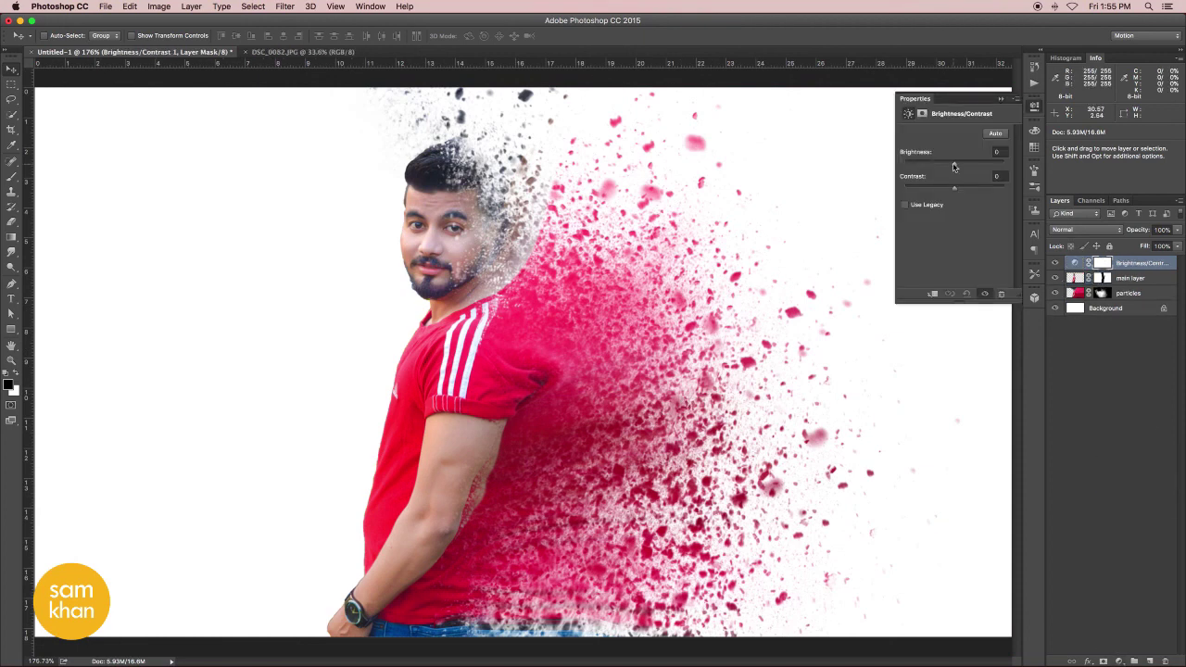
mouse_move(954, 164)
mouse_down()
mouse_move(986, 191)
mouse_move(970, 188)
mouse_move(973, 167)
mouse_move(952, 167)
mouse_up()
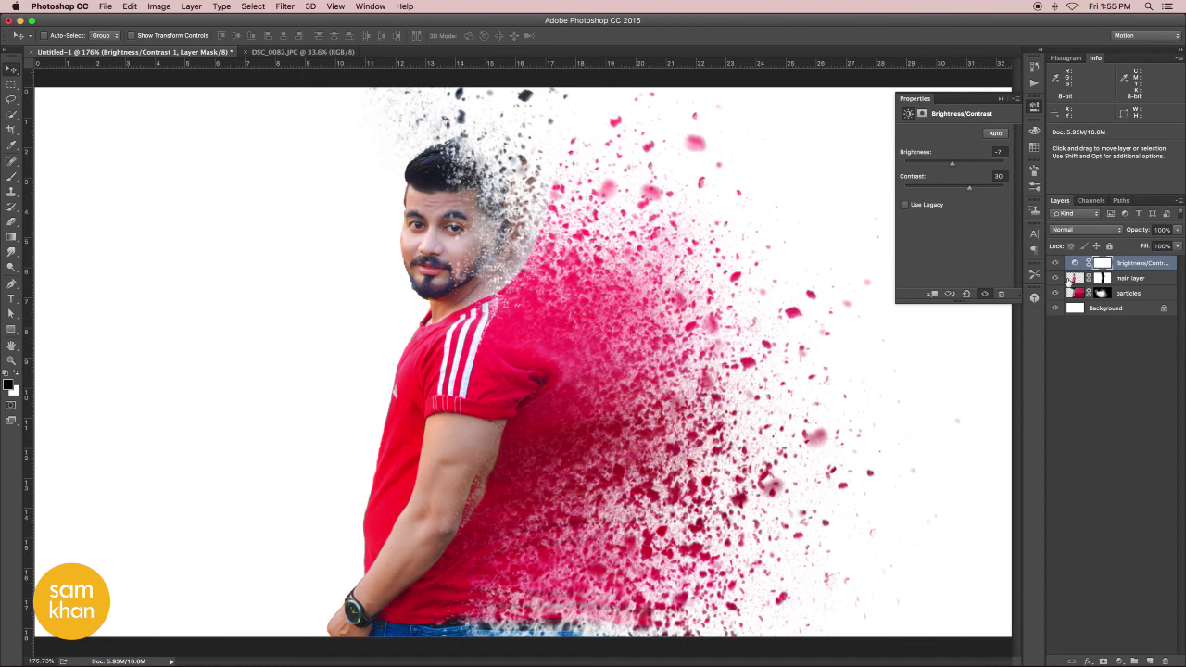
click(1056, 264)
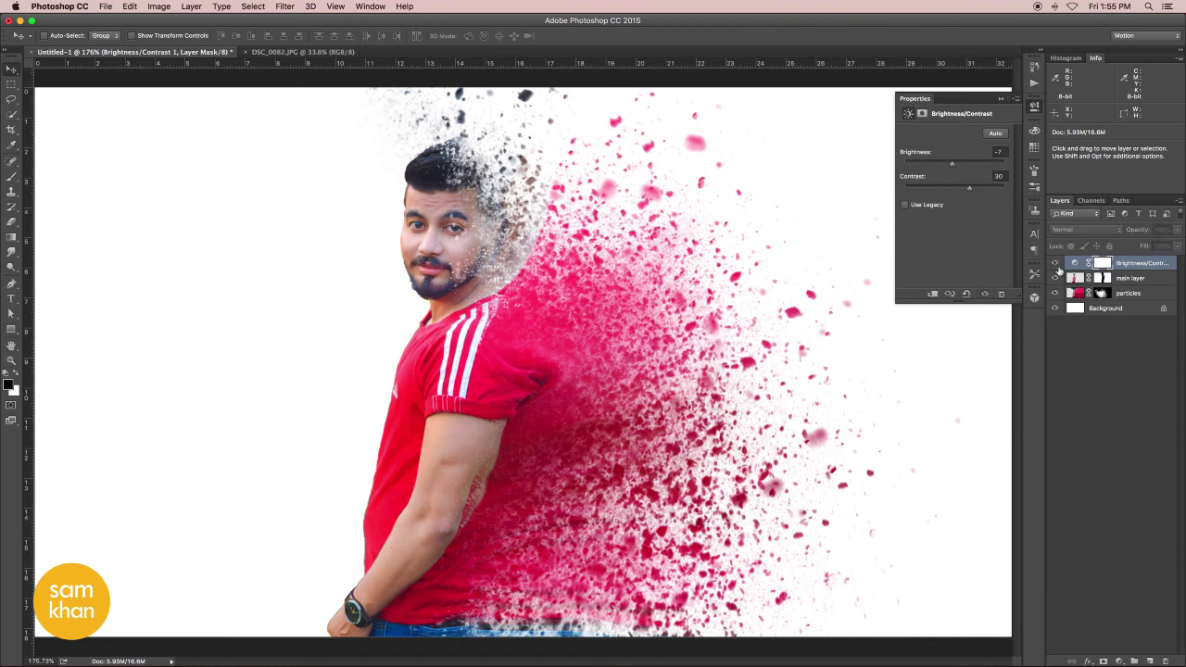
click(1161, 268)
click(1147, 544)
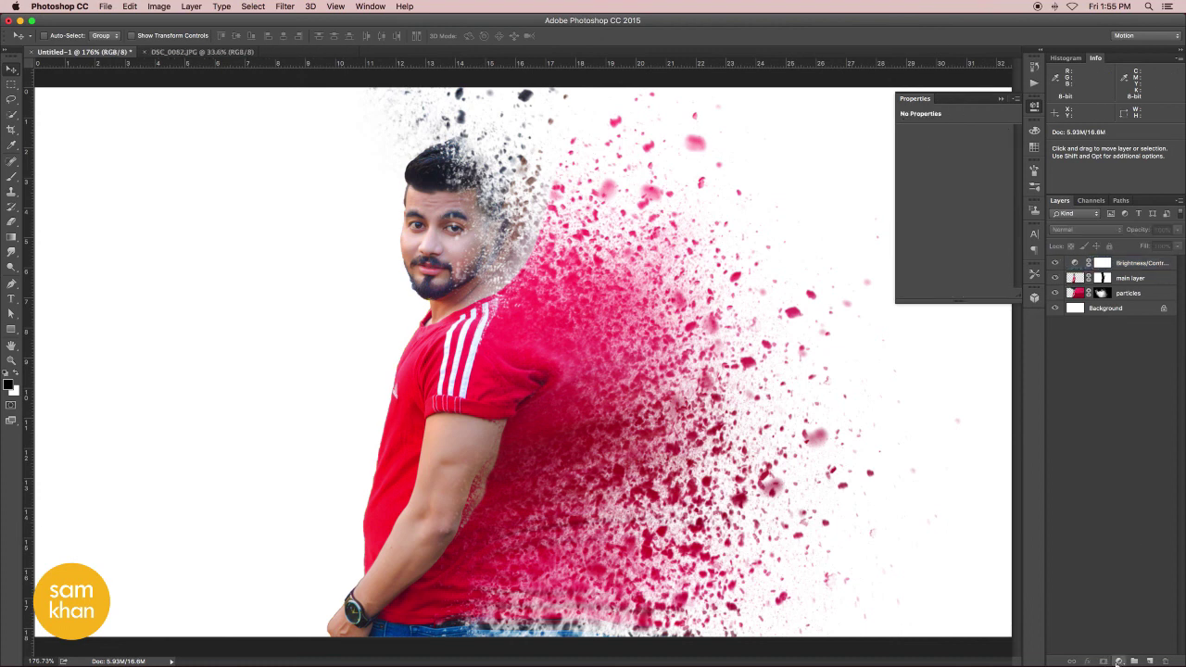
- Fit the image to the window, collapse the Properties panel and reselect the adjustment layer
key(z)
key(super+minus)
key(super+minus)
key(super+minus)
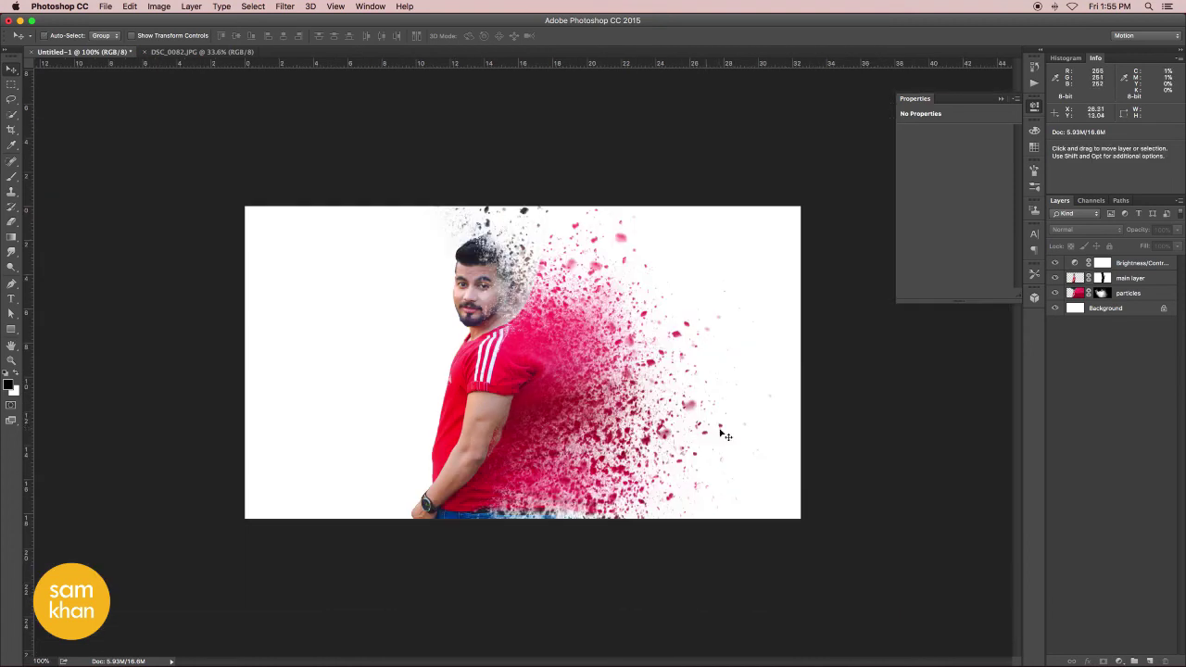
click(611, 385)
key(super+0)
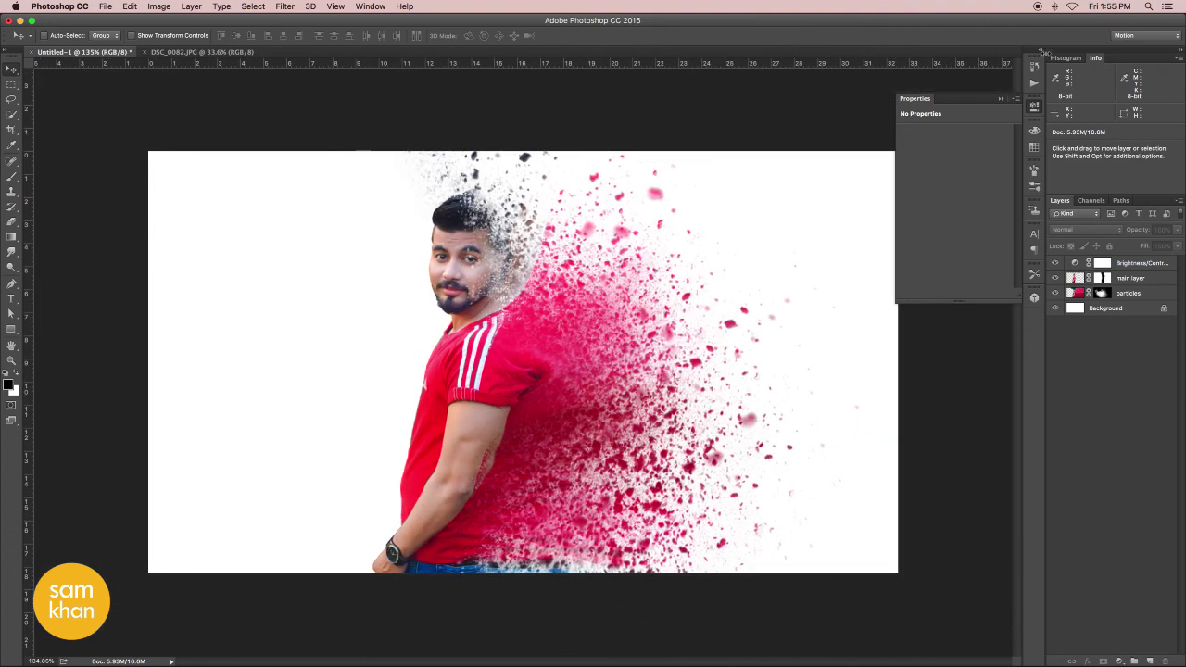
click(1034, 109)
click(1149, 266)
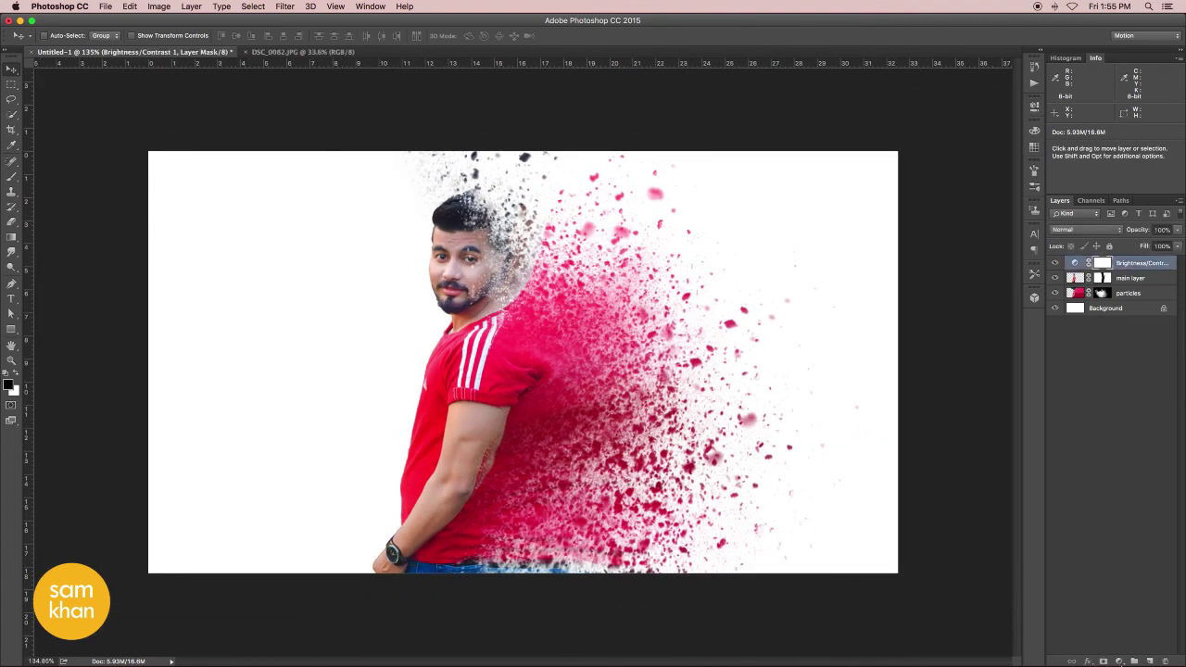
- On a new layer, type centred three-line text 'FREE PSD / + / FREE ACTION' at the upper left
click(1147, 662)
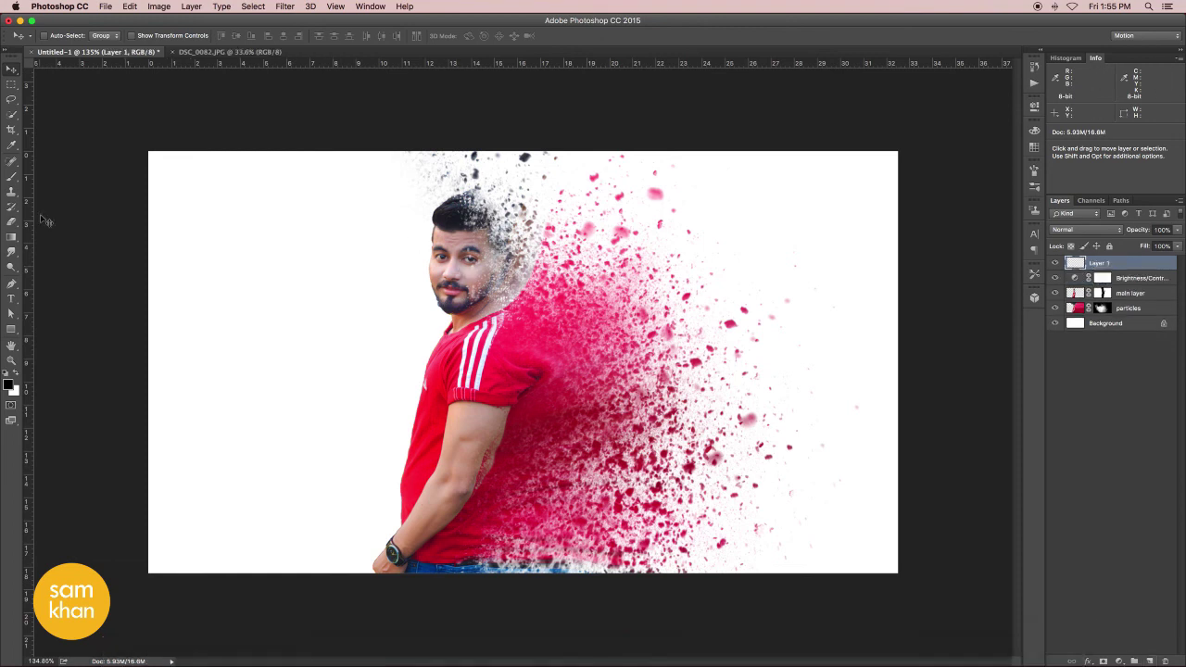
click(220, 230)
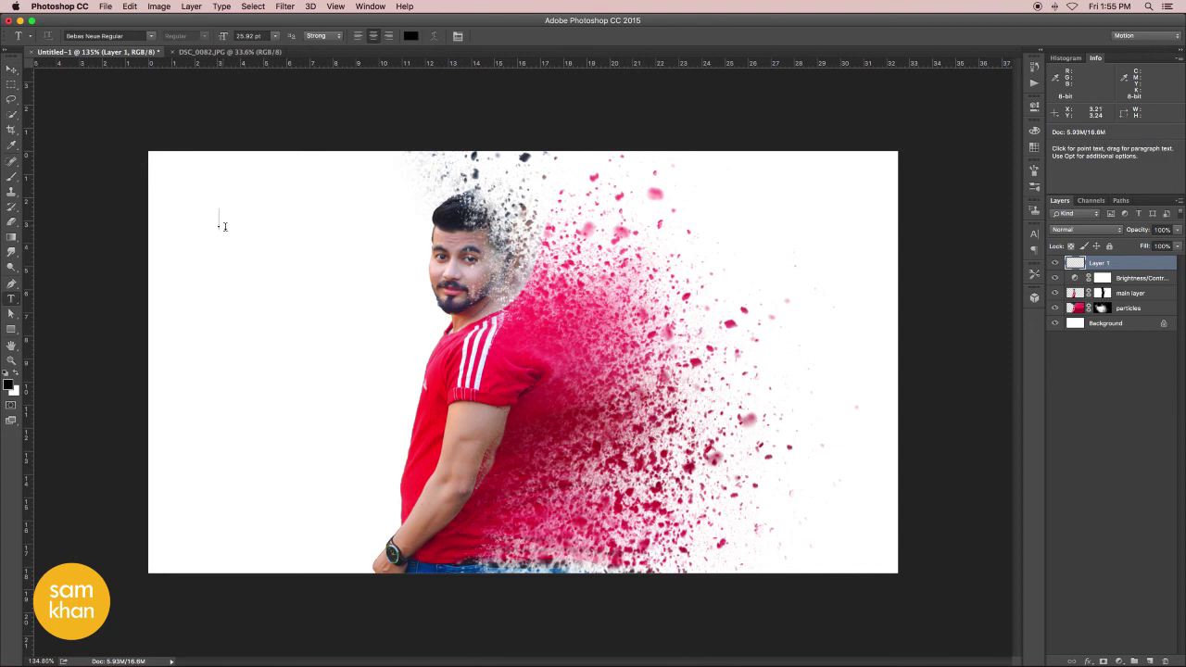
text(FREE)
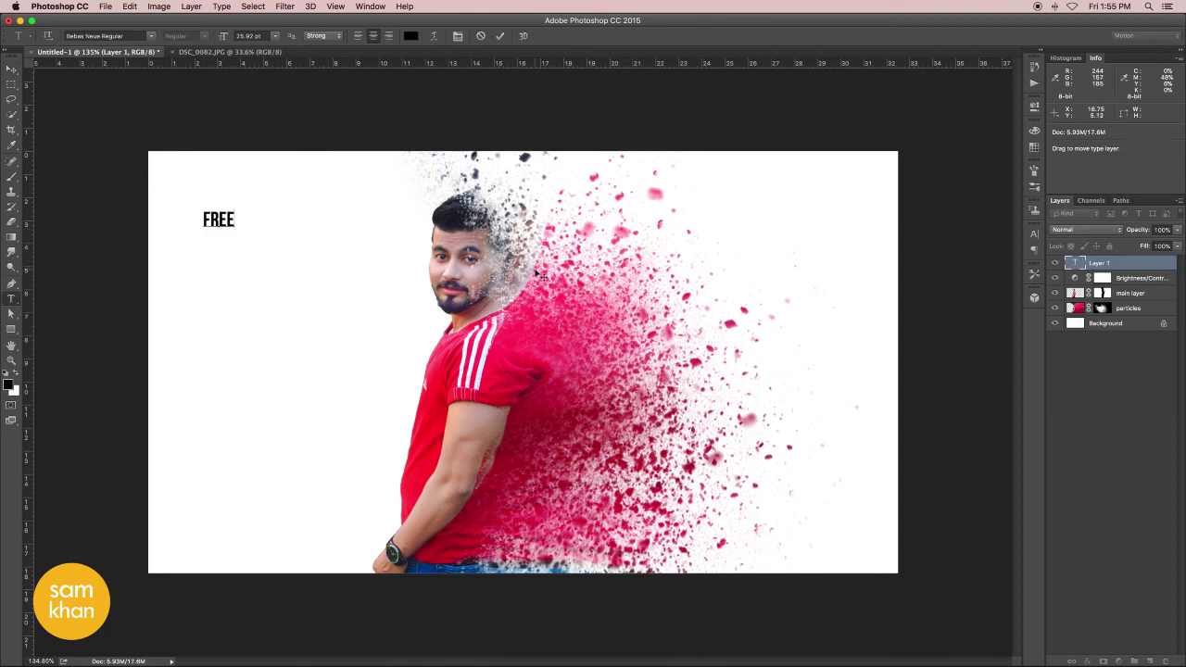
text( PSD)
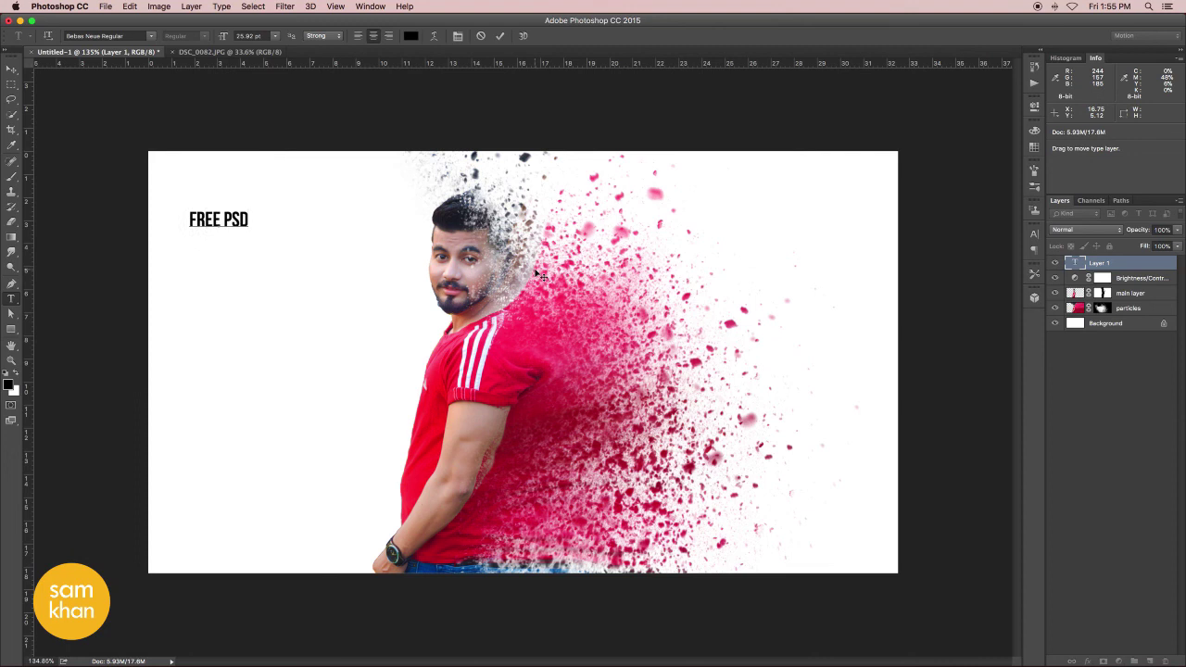
key(Return)
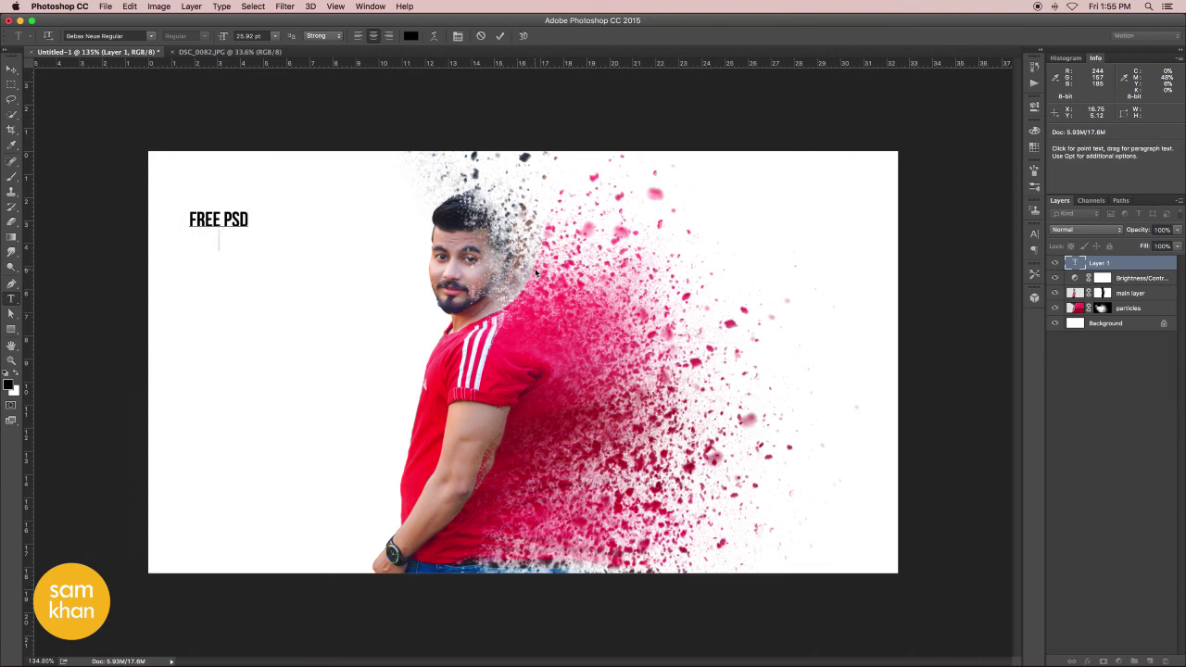
text(+)
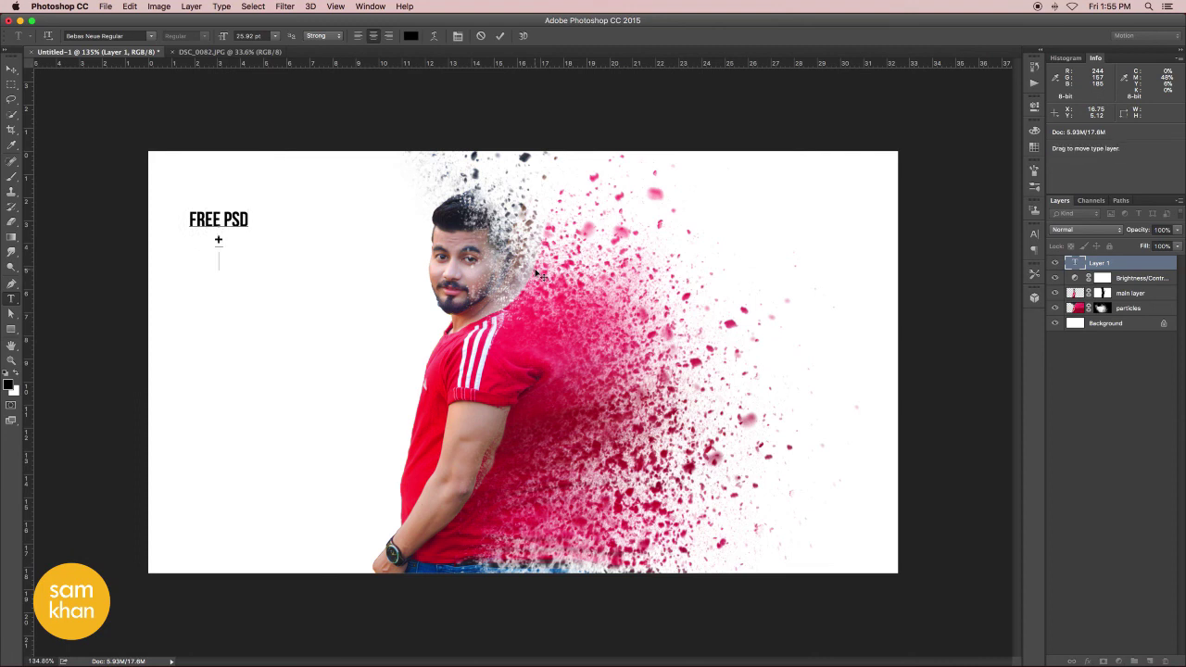
text( FREE ACTIO)
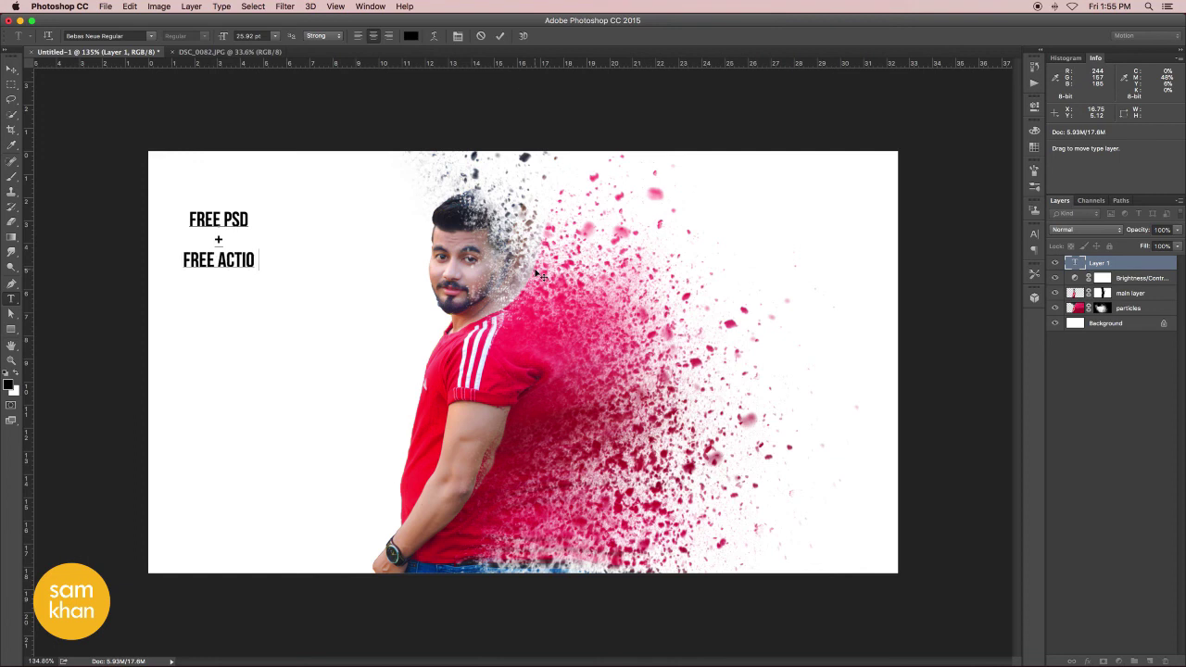
text(N)
key(ctrl+Return)
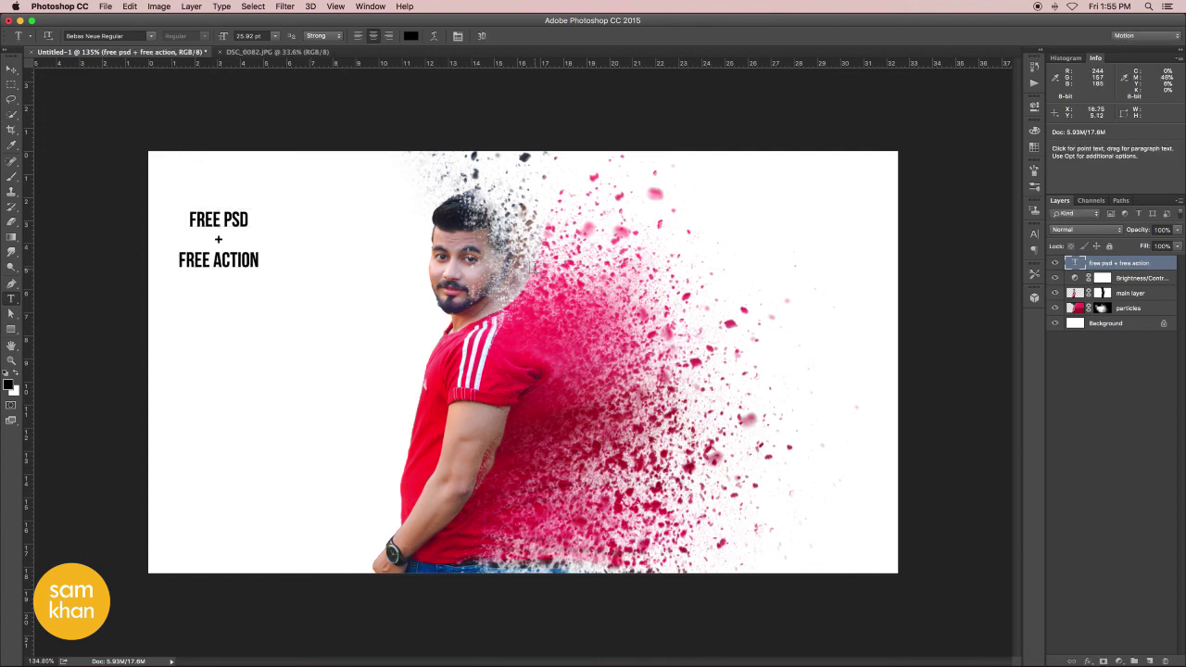
- Scale the text up to about 228%
click(10, 73)
key(ctrl+t)
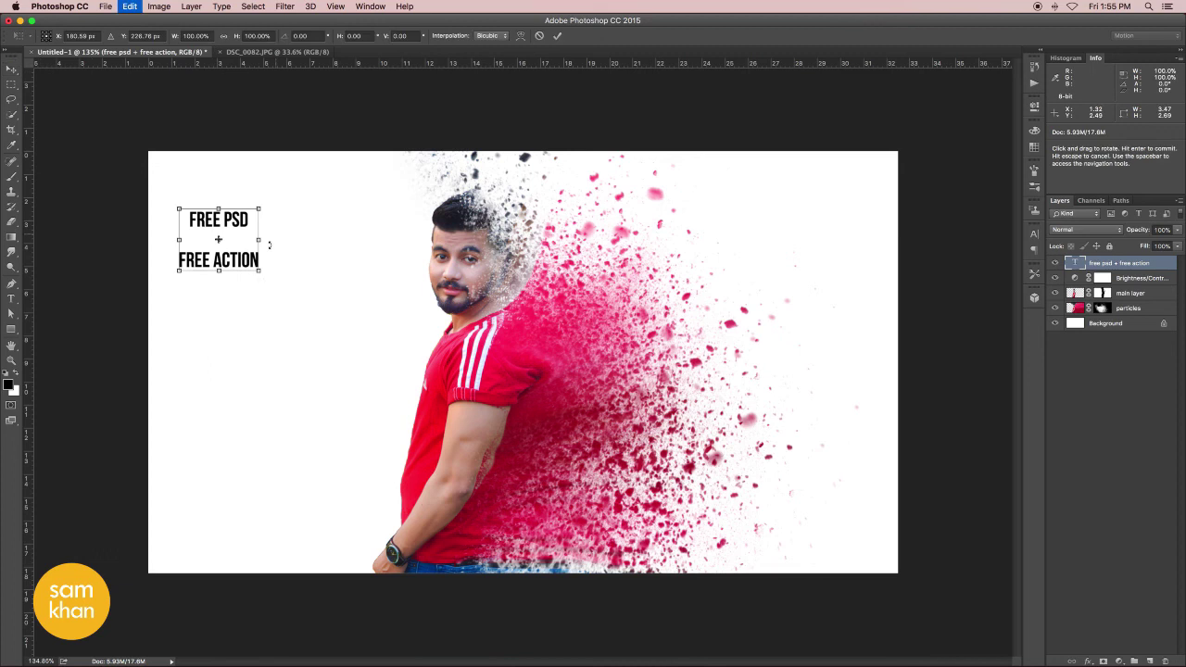
mouse_move(262, 277)
mouse_down()
mouse_move(317, 305)
mouse_move(318, 292)
mouse_up()
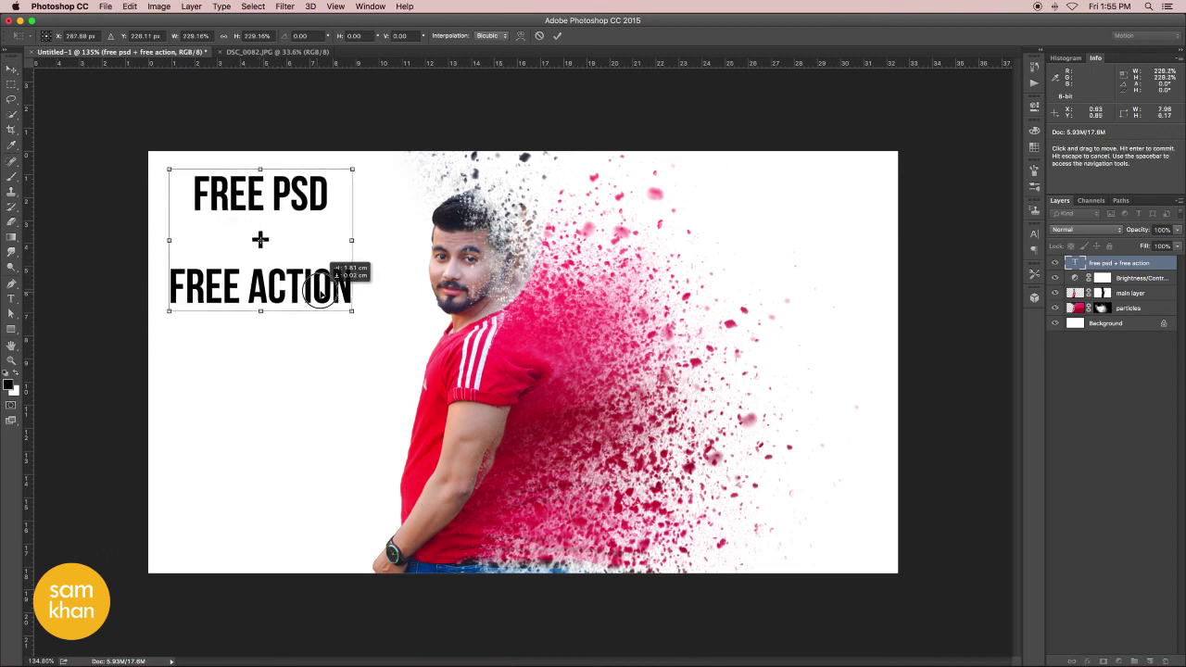
key(Return)
- Tighten the line spacing of all the heading text with Alt+Up
key(t)
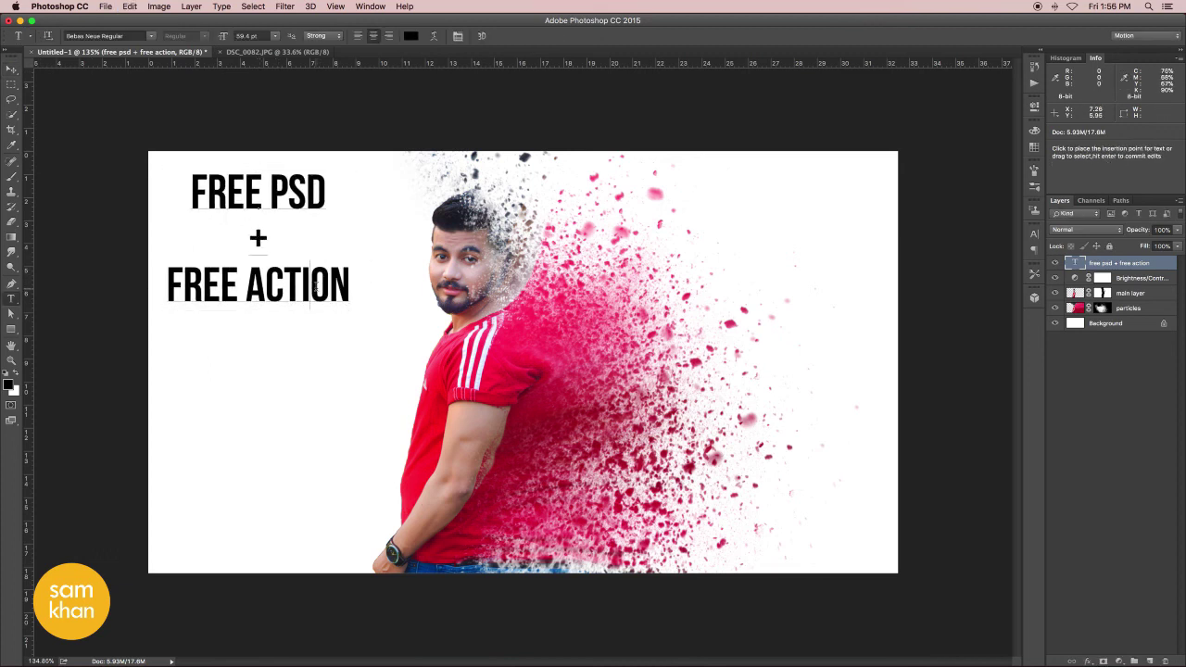
click(316, 287)
key(ctrl+a)
key(alt+Up)
key(alt+Up)
key(alt+Up)
key(alt+Up)
key(alt+Up)
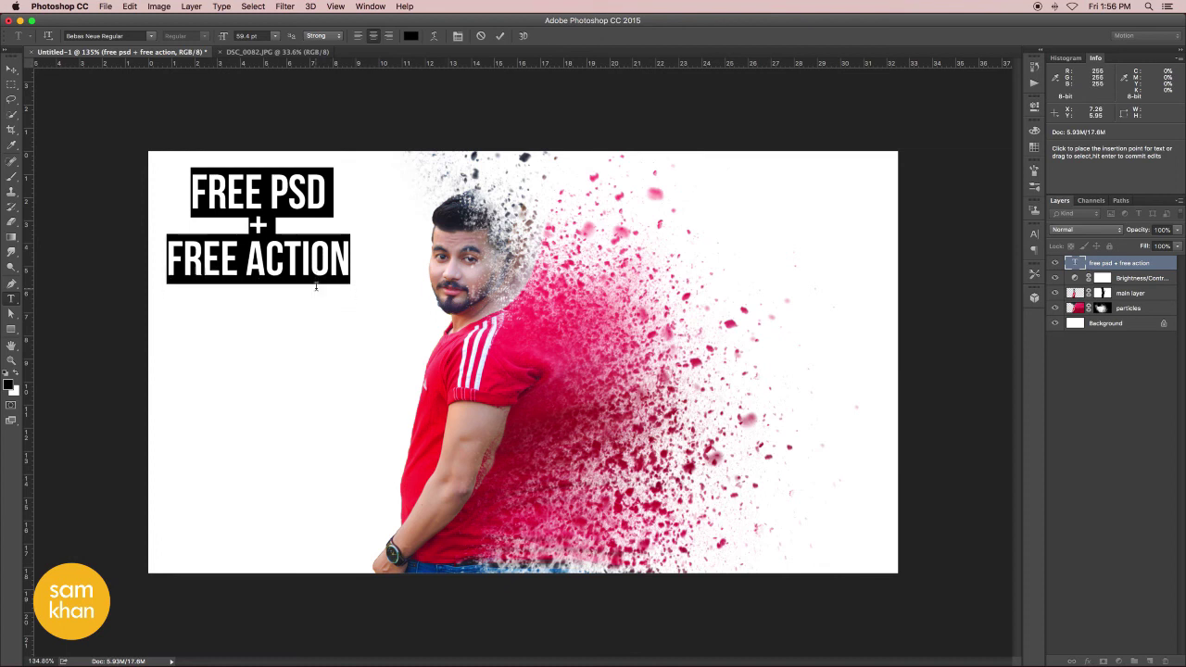
key(ctrl+Return)
- Fill the text with the red sampled from the T-shirt and nudge it slightly right and down
key(v)
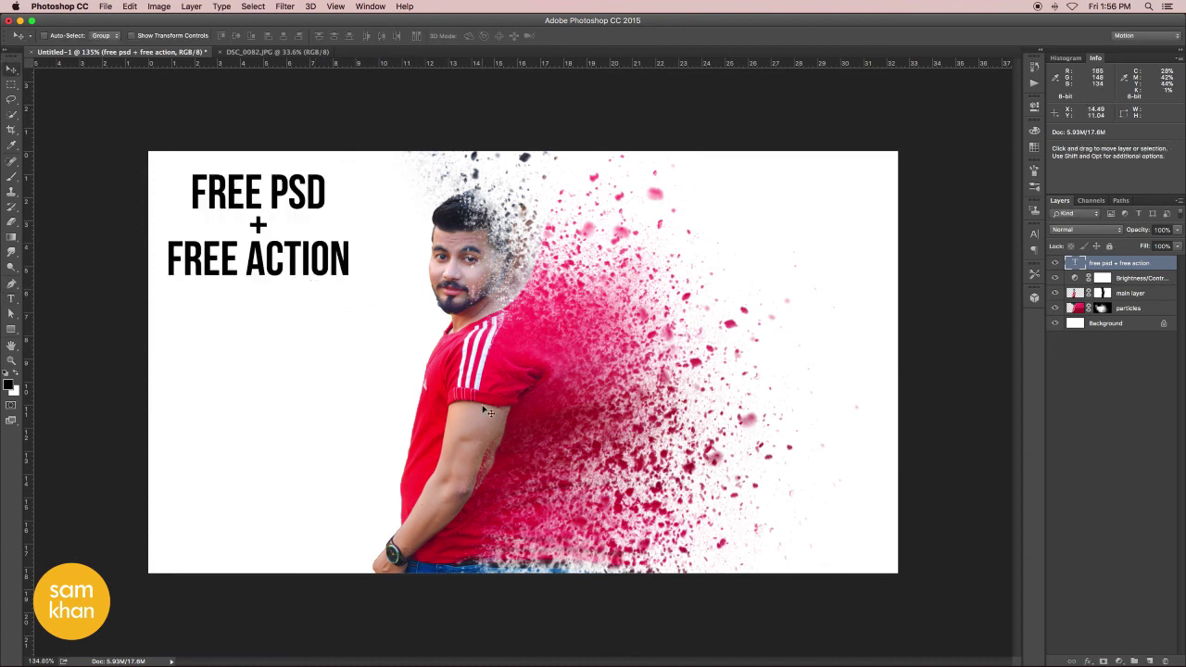
key(i)
key(ctrl+BackSpace)
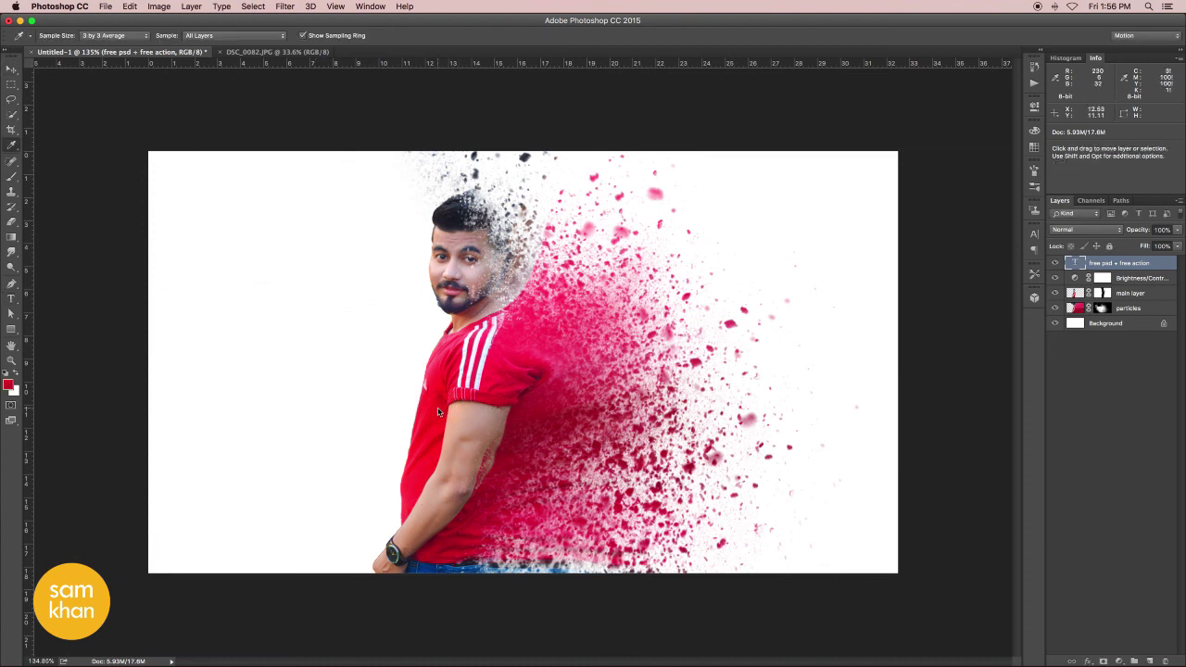
key(alt+BackSpace)
key(v)
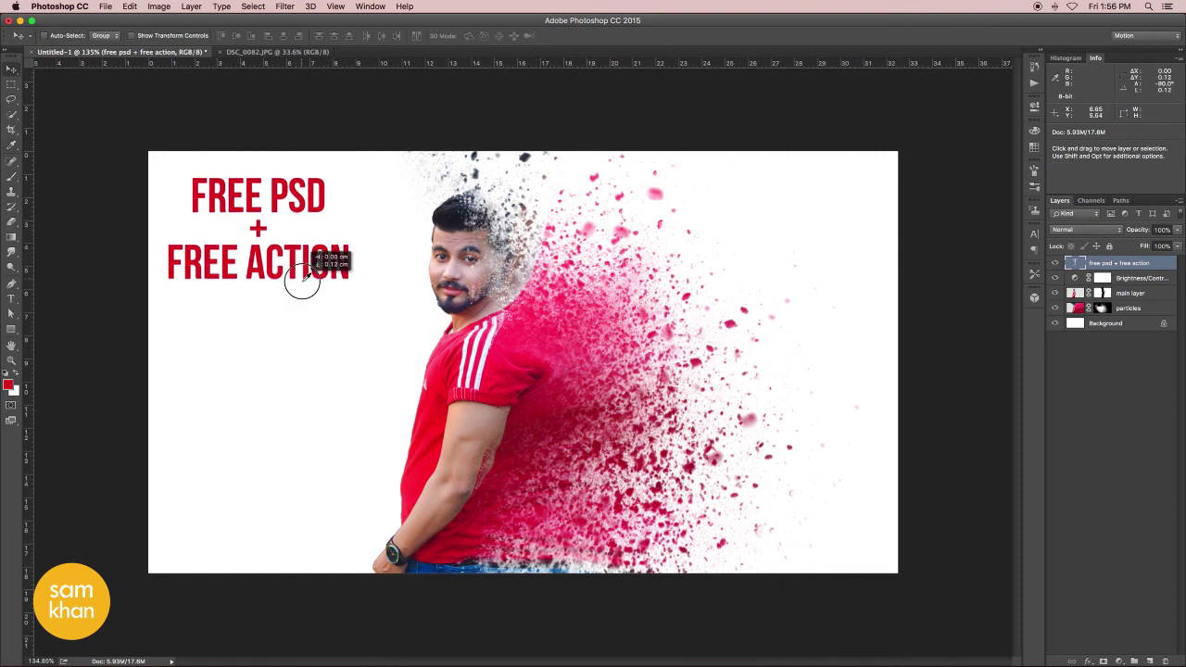
drag(299, 276, 302, 282)
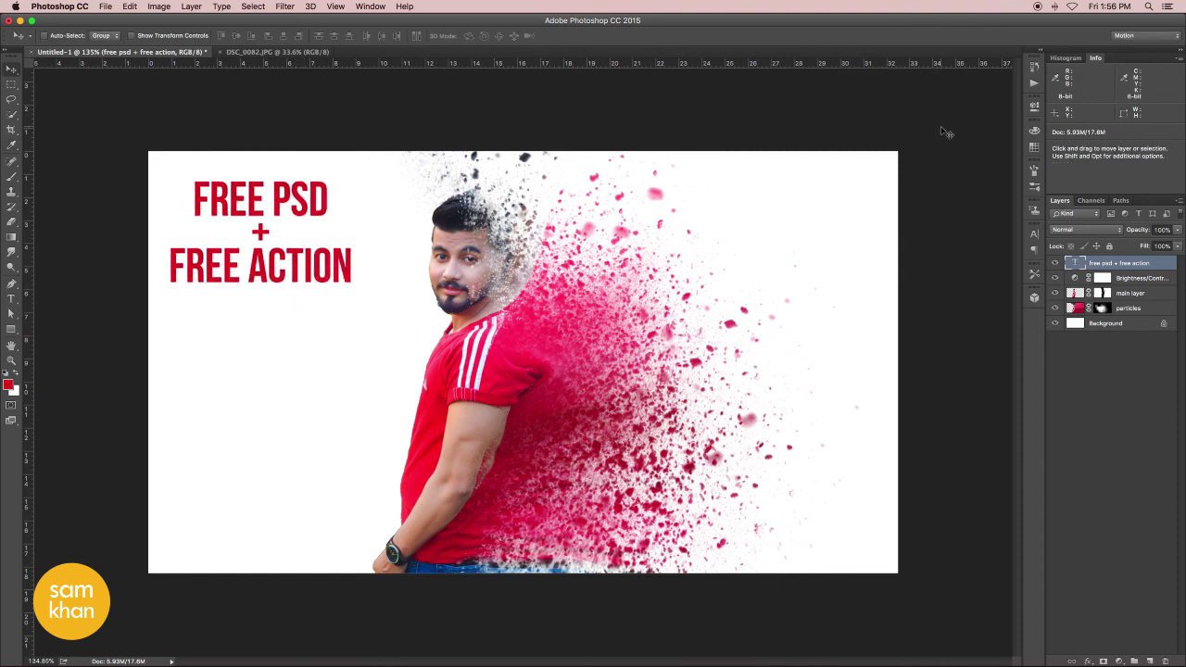